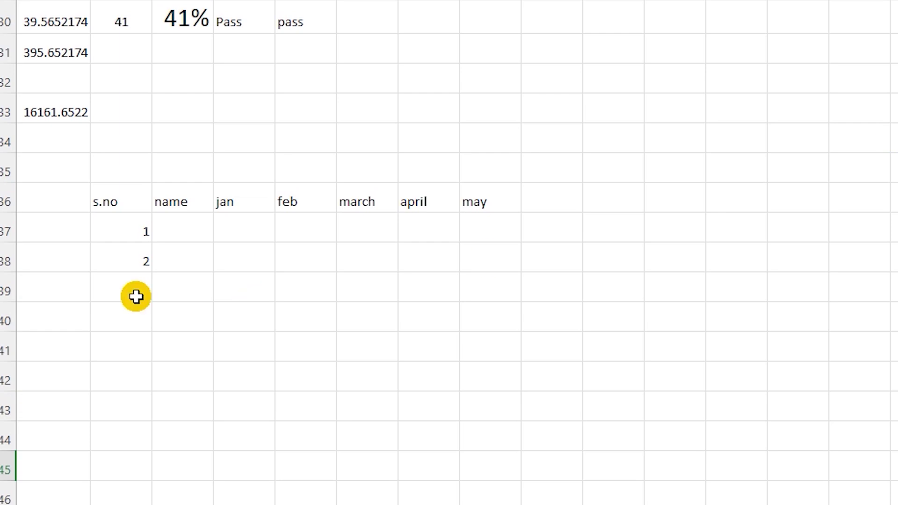
# Enter the three students' names in C37:C39 beside serial numbers 1, 2 and 3.
pyautogui.click(175, 230)
pyautogui.write('r')
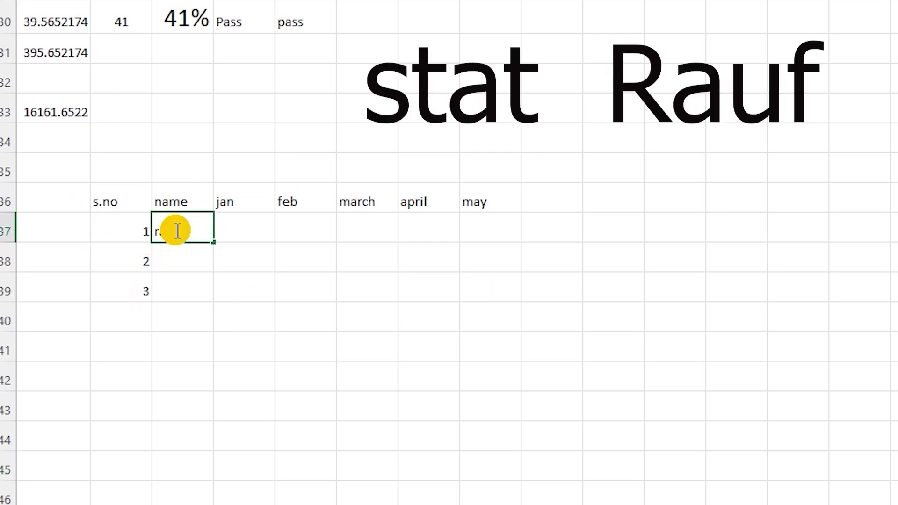
pyautogui.press('Return')
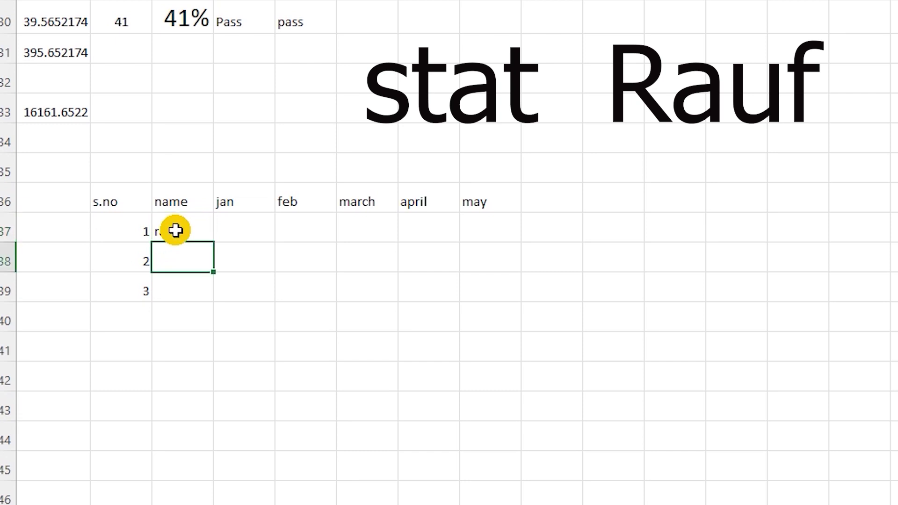
pyautogui.write('umar')
pyautogui.press('Return')
pyautogui.write('ali')
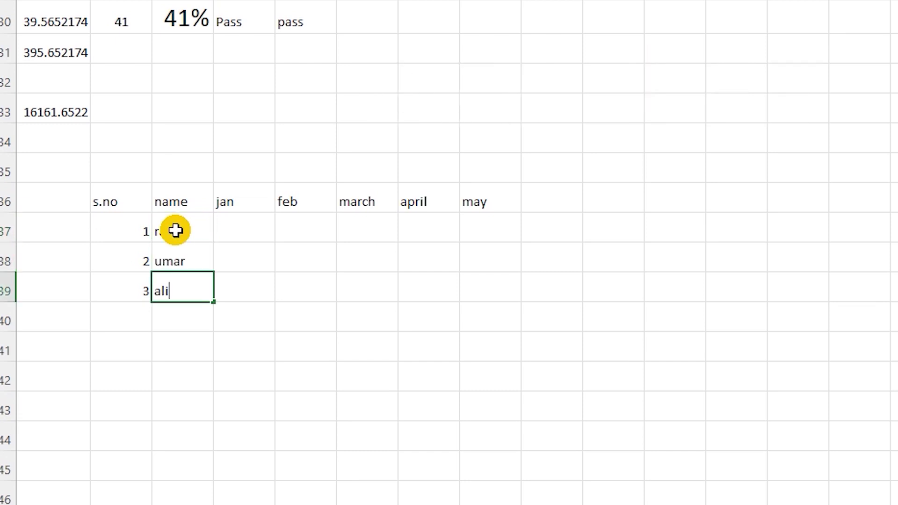
pyautogui.press('Tab')
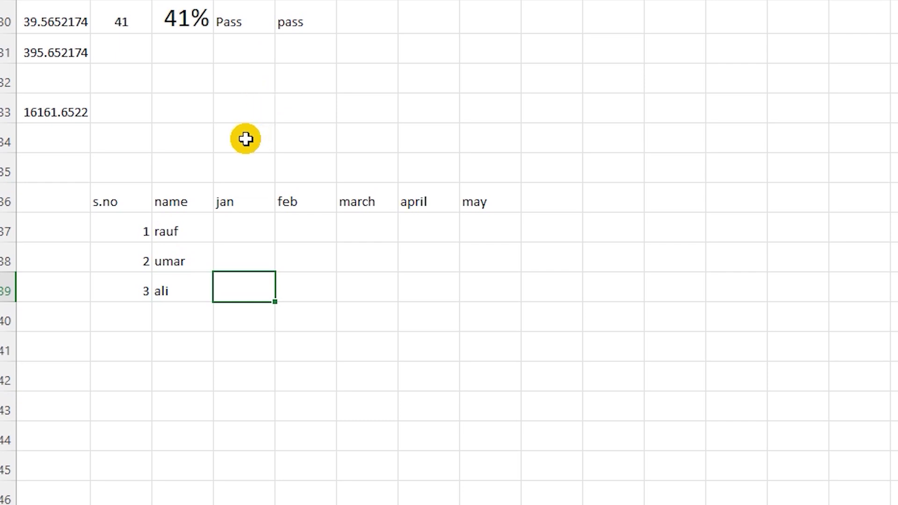
# Merge D34:H35 into a single cell above the month headings.
pyautogui.moveTo(245, 139); pyautogui.dragTo(488, 160)
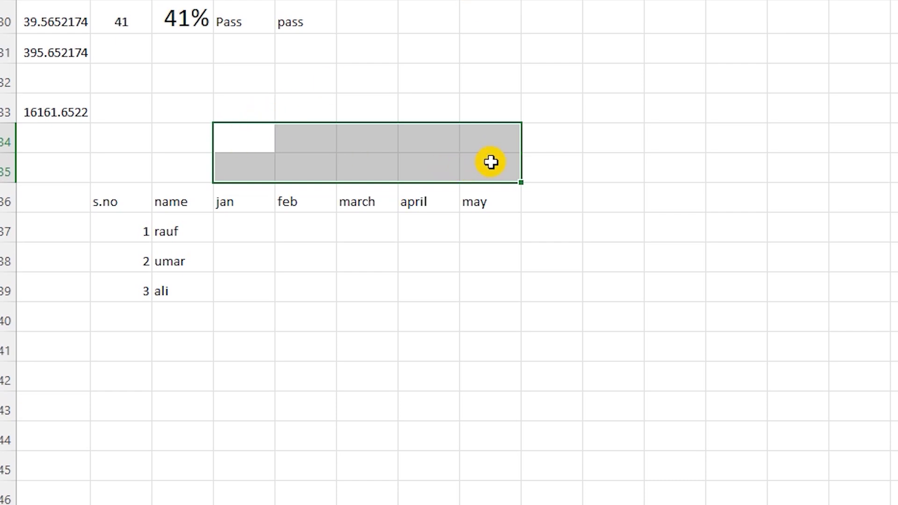
pyautogui.hotkey('alt', 'h')
pyautogui.press('m')
pyautogui.press('c')
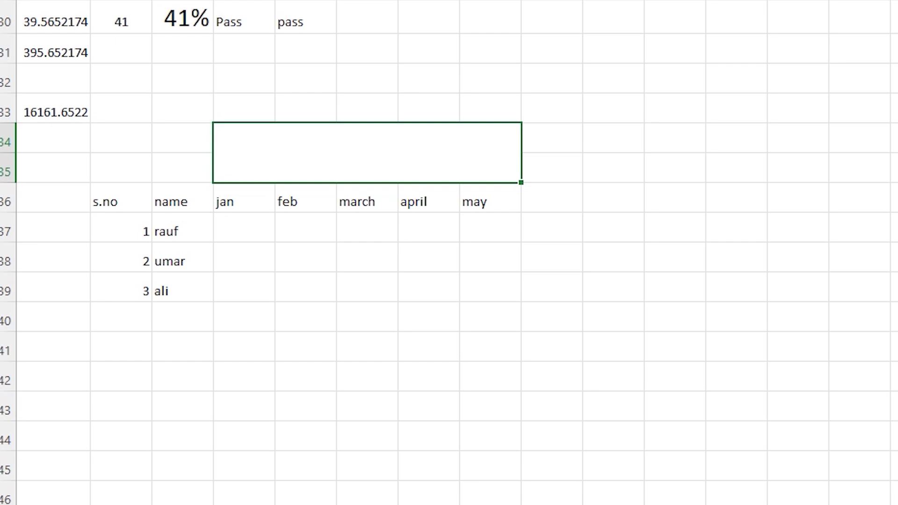
# Type the title 'Fee voucher of students' into the merged cell, fixing its typos.
pyautogui.doubleClick(300, 162)
pyautogui.write('Fee voucher of stud')
pyautogui.press('BackSpace')
pyautogui.write('udnet')
pyautogui.press('BackSpace')
pyautogui.press('BackSpace')
pyautogui.press('BackSpace')
pyautogui.write('ens')
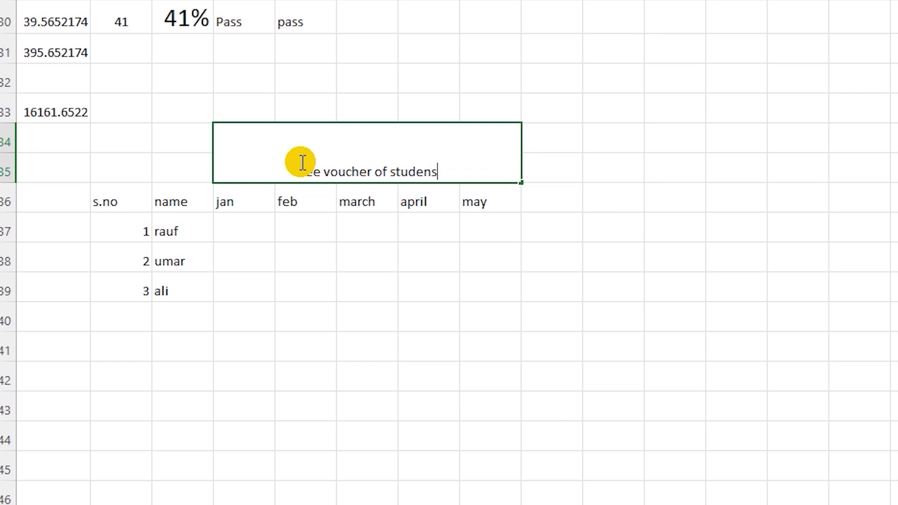
pyautogui.press('BackSpace')
pyautogui.write('ts')
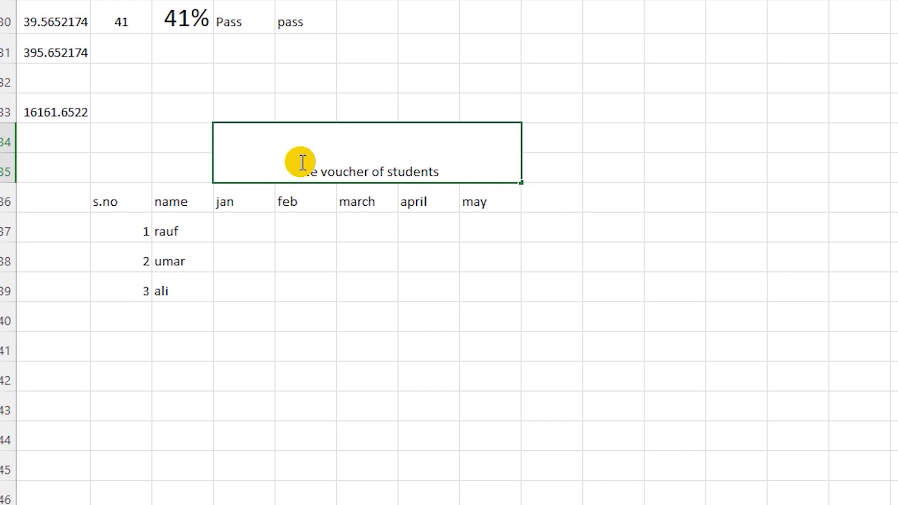
pyautogui.press('Left')
pyautogui.press('Left')
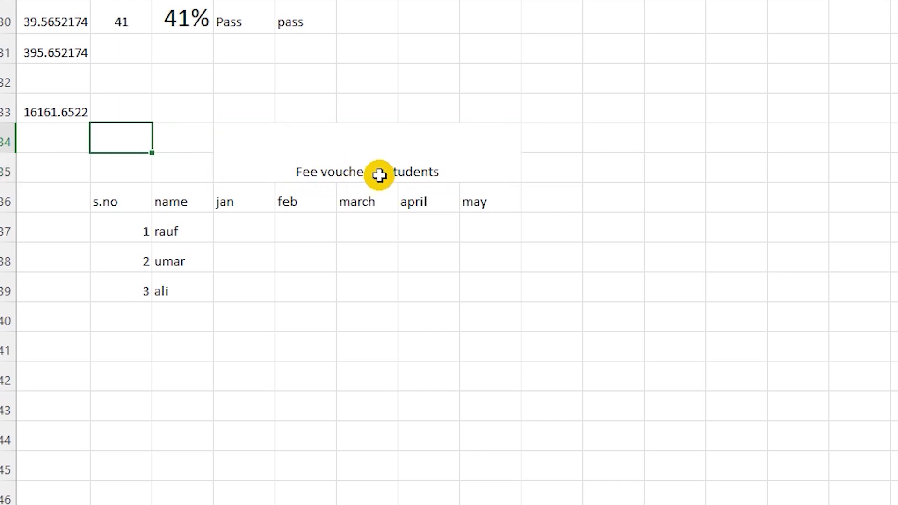
pyautogui.click(382, 171)
# Wrap the title onto two lines and make row 35 tall enough to show both.
pyautogui.doubleClick(383, 171)
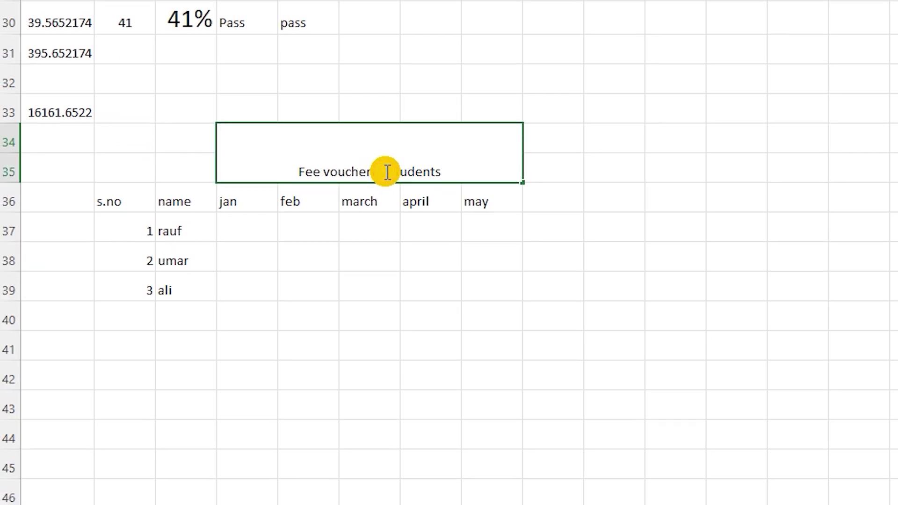
pyautogui.hotkey('alt', 'Return')
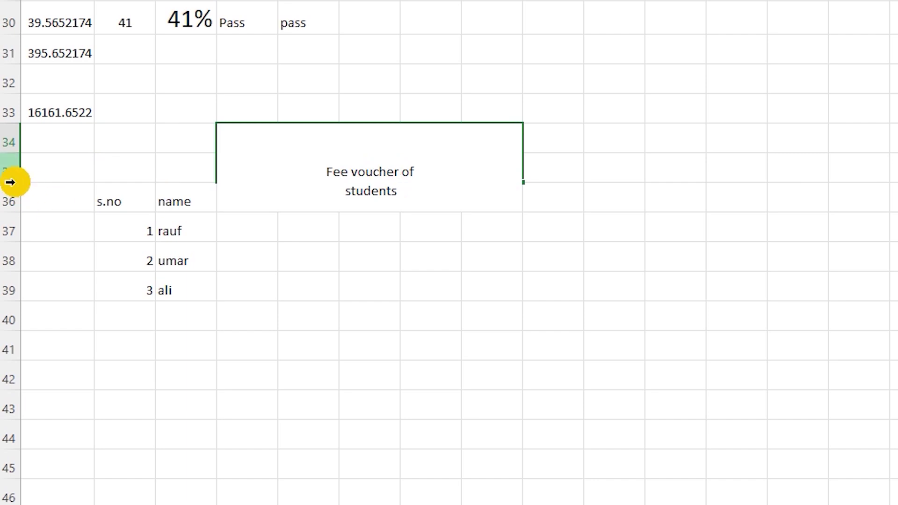
pyautogui.moveTo(16, 182); pyautogui.dragTo(18, 189)
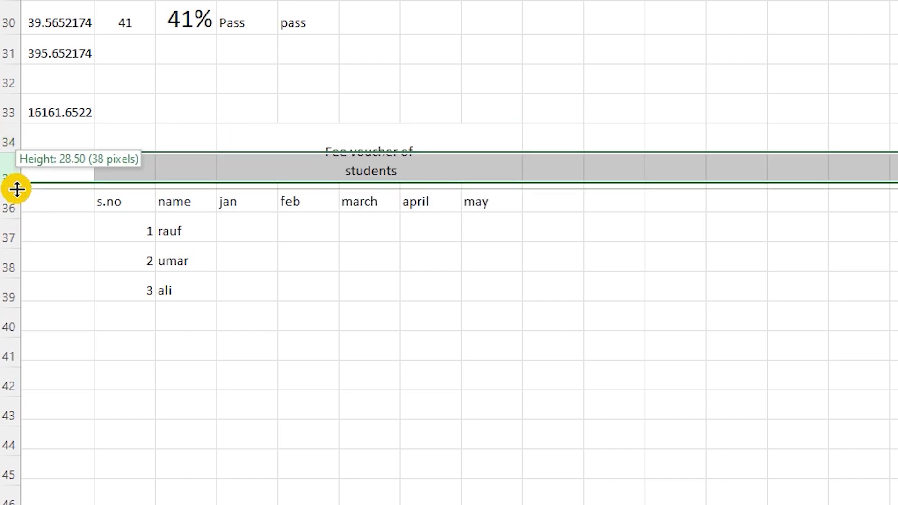
pyautogui.moveTo(17, 189); pyautogui.dragTo(19, 211)
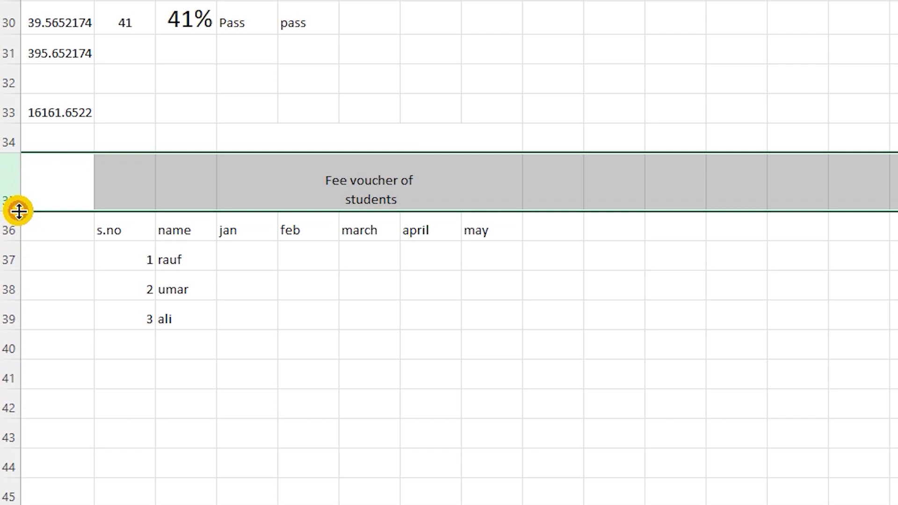
pyautogui.click(407, 196)
pyautogui.doubleClick(407, 196)
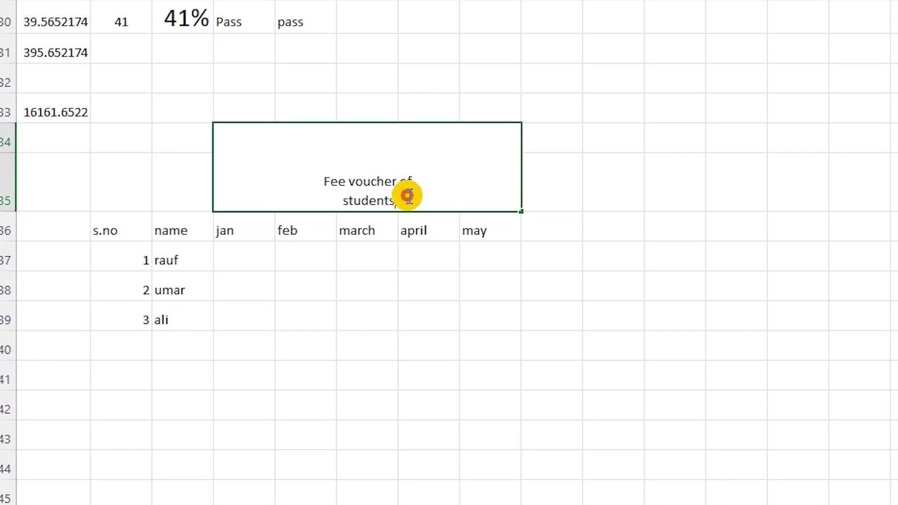
pyautogui.click(539, 193)
# Give the merged title cell an orange fill.
pyautogui.click(453, 186)
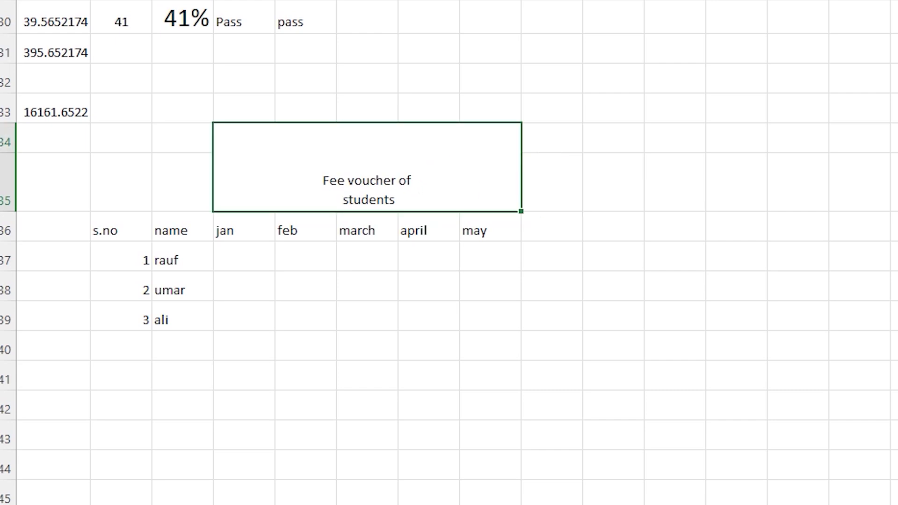
pyautogui.hotkey('alt', 'h')
pyautogui.press('h')
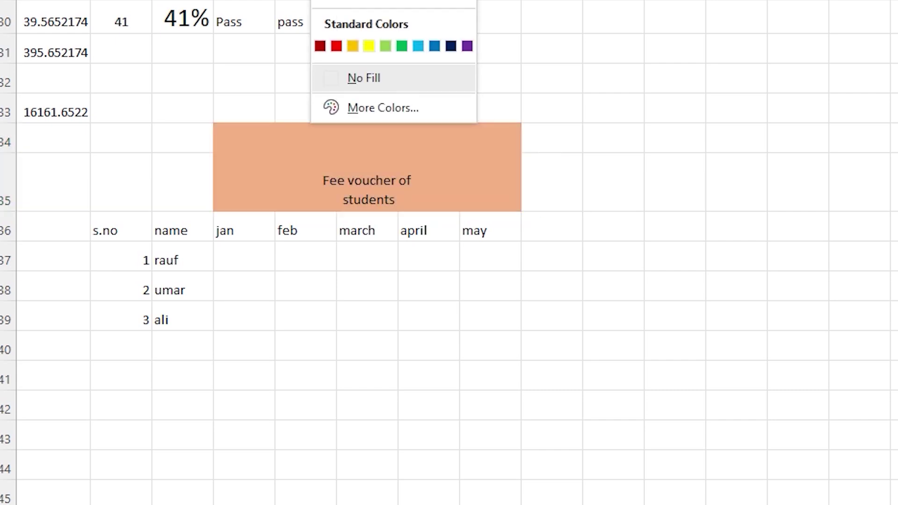
pyautogui.press('Escape')
# Make the title text larger, bold and italic.
pyautogui.doubleClick(411, 206)
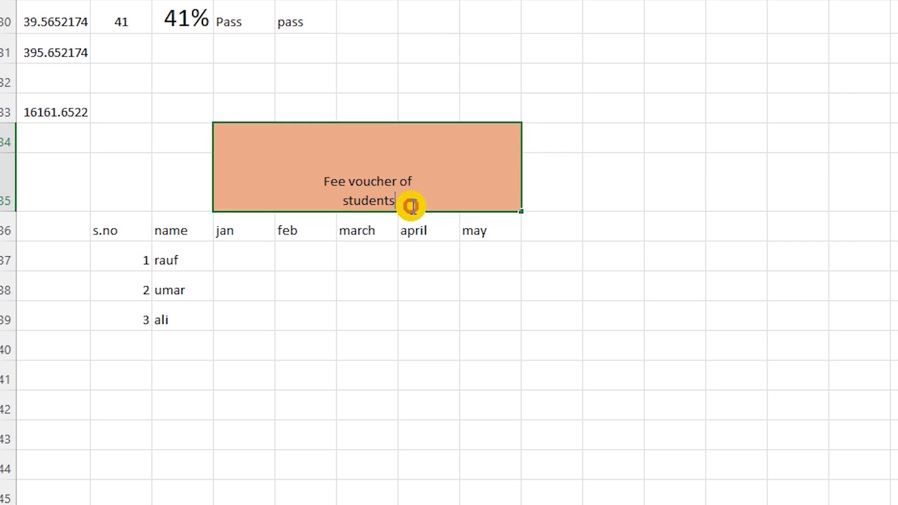
pyautogui.hotkey('ctrl', 'a')
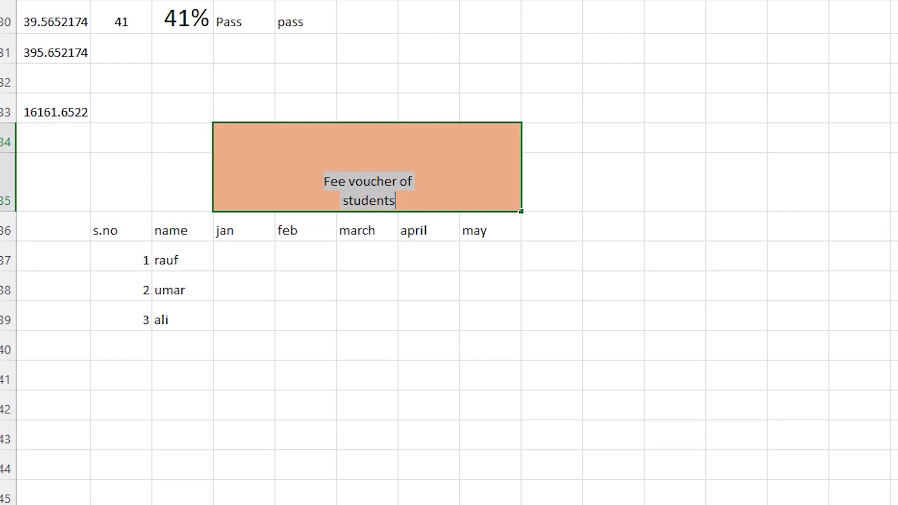
pyautogui.hotkey('ctrl', 'shift', '.')
pyautogui.hotkey('ctrl', 'shift', '.')
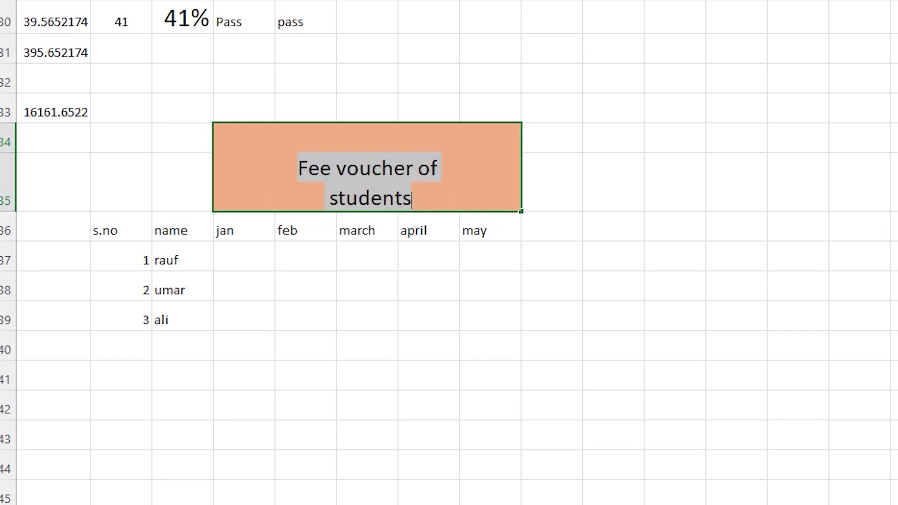
pyautogui.hotkey('ctrl', 'b')
pyautogui.hotkey('ctrl', 'i')
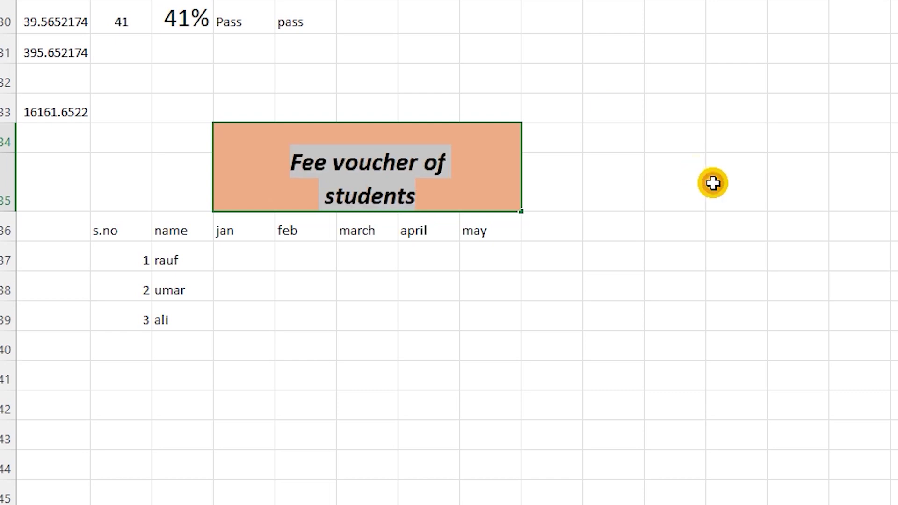
pyautogui.click(646, 187)
# Centre the title vertically within its merged cell.
pyautogui.click(425, 194)
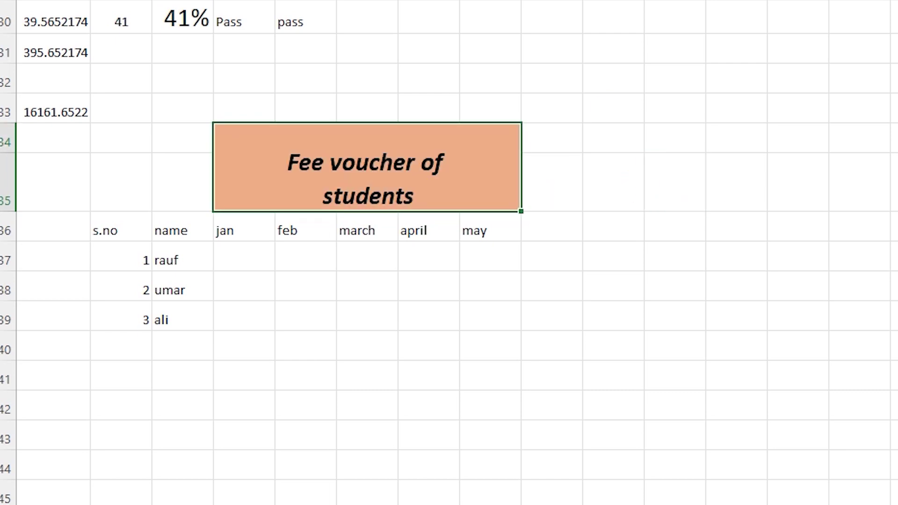
pyautogui.hotkey('alt', 'h')
pyautogui.press('a')
pyautogui.press('m')
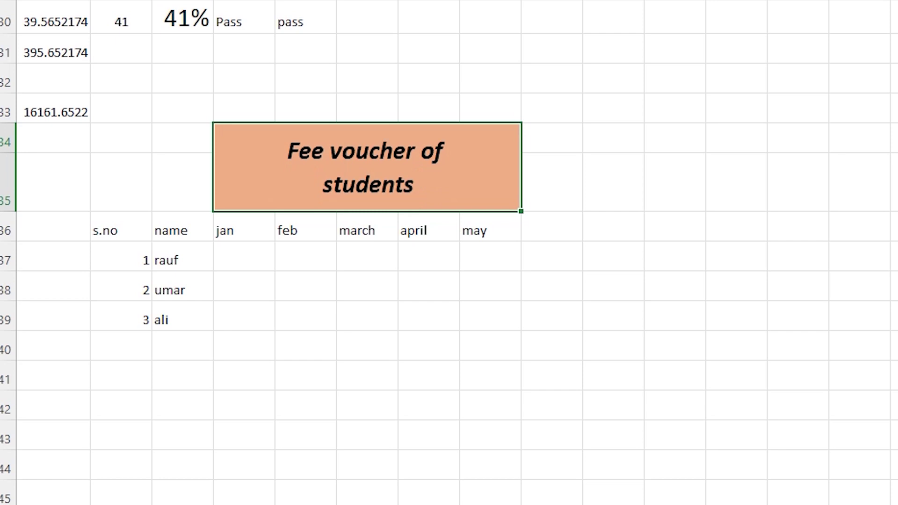
pyautogui.click(246, 253)
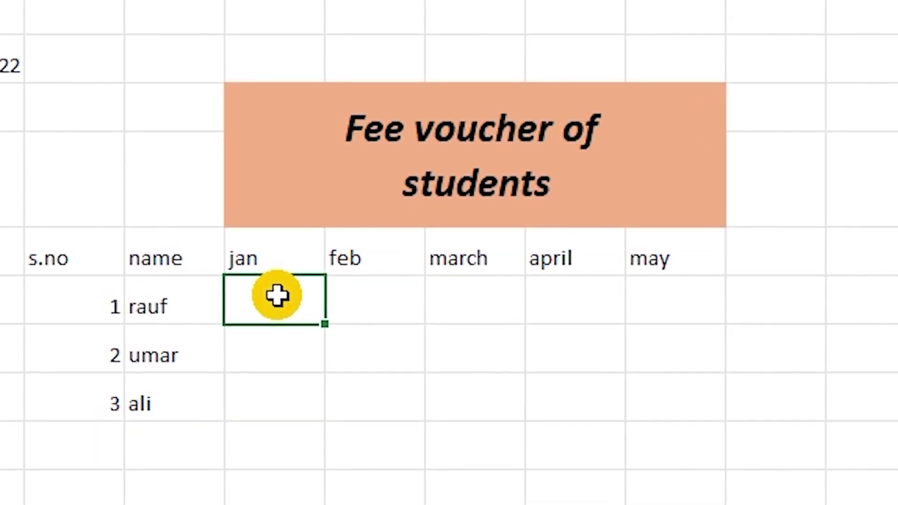
# Enter jan fees of 1200, 1500 and 2000, plus 1200 in the first student's feb.
pyautogui.write('1200')
pyautogui.press('Tab')
pyautogui.write('1')
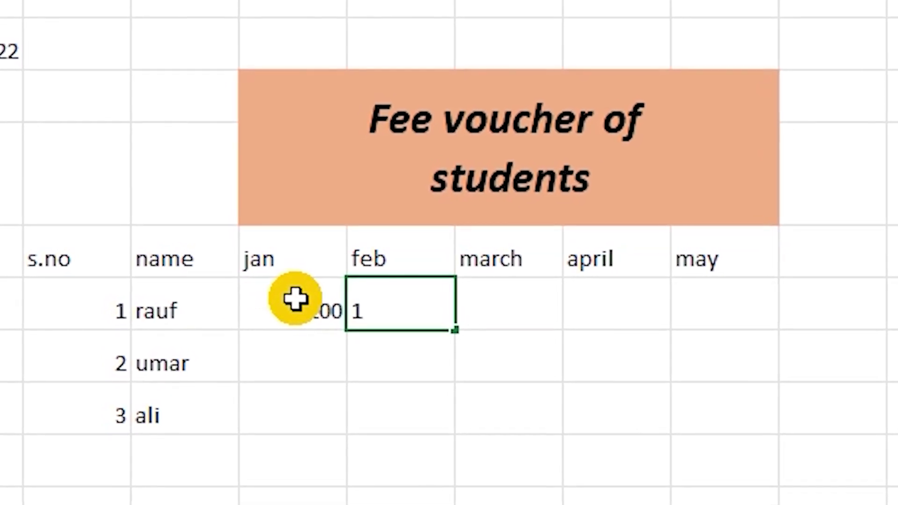
pyautogui.write('2')
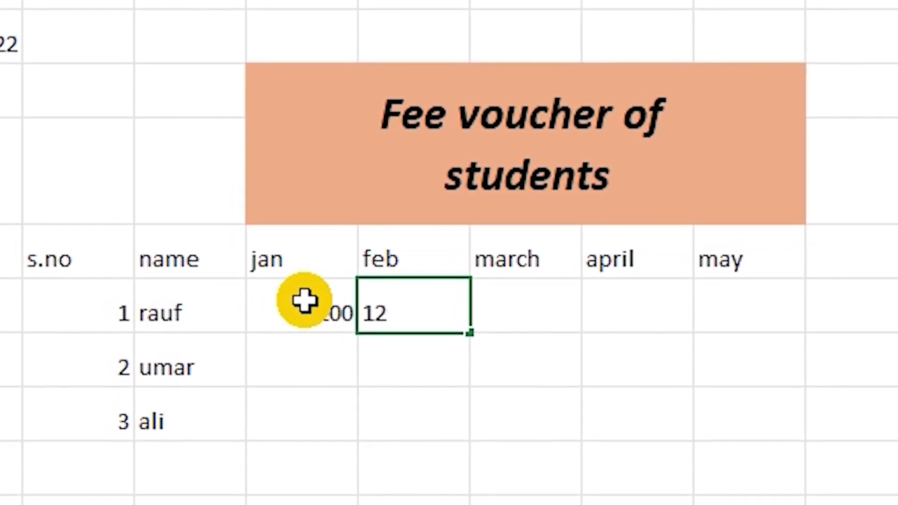
pyautogui.write('00')
pyautogui.press('Tab')
pyautogui.press('Left')
pyautogui.press('Left')
pyautogui.press('Down')
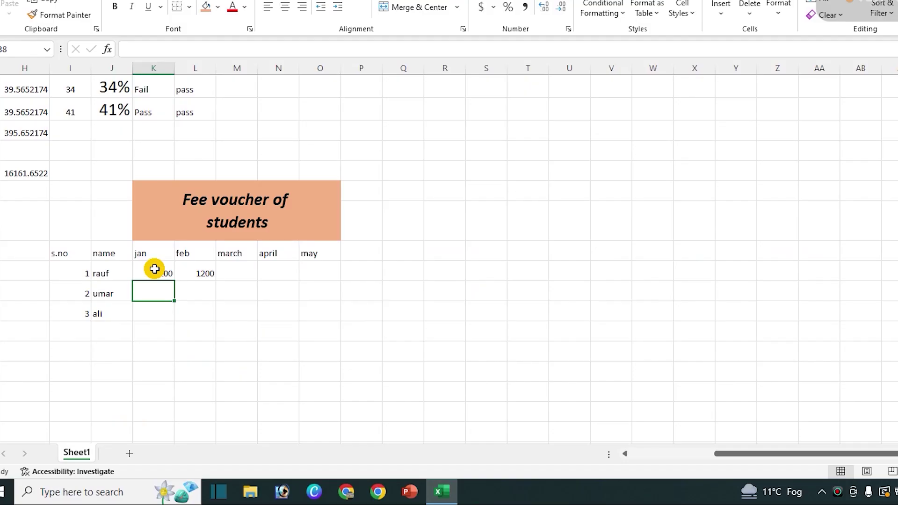
pyautogui.write('1500')
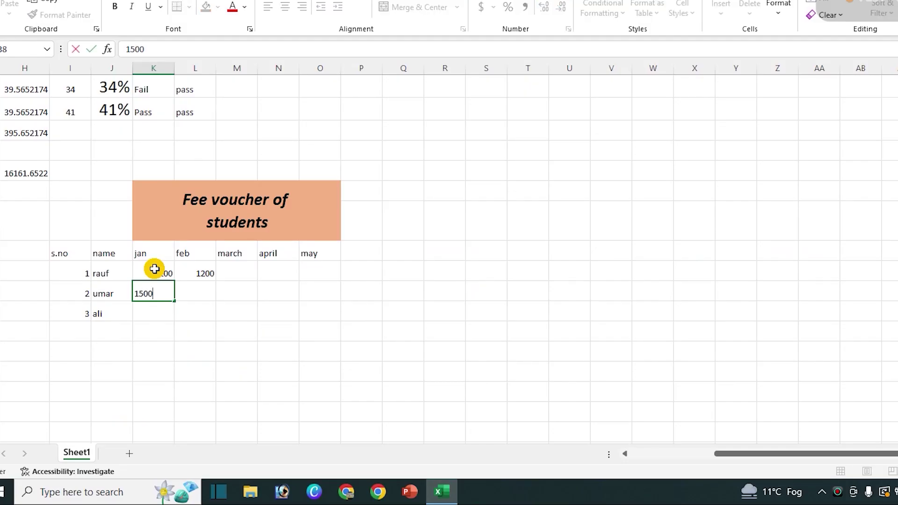
pyautogui.press('Return')
pyautogui.write('2')
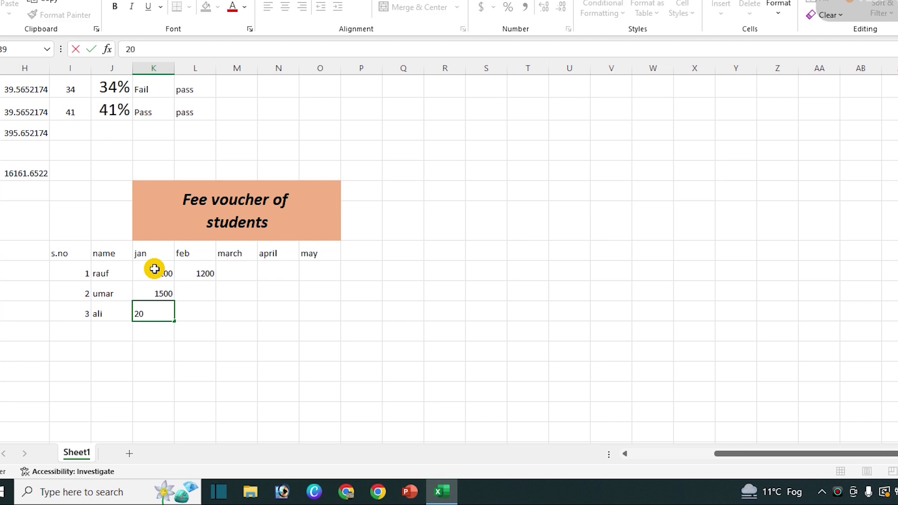
pyautogui.write('0')
pyautogui.press('Right')
pyautogui.press('Up')
pyautogui.press('Left')
pyautogui.press('Up')
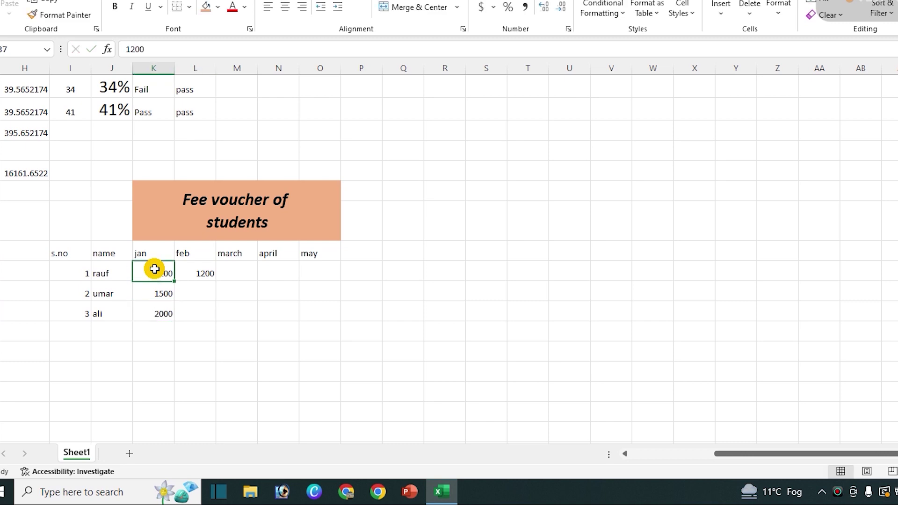
pyautogui.press('Right')
# Copy 1200 into the first student's march, april and may cells.
pyautogui.hotkey('ctrl', 'c')
pyautogui.press('Right')
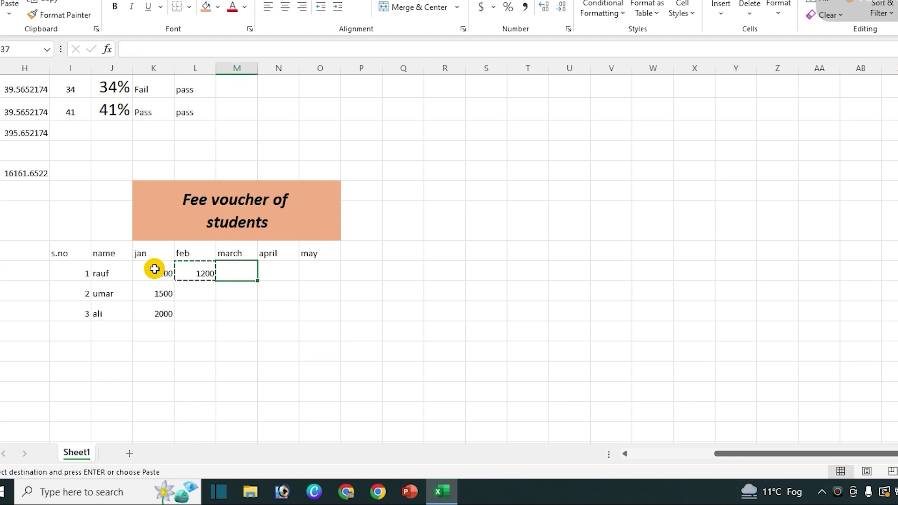
pyautogui.hotkey('ctrl', 'v')
pyautogui.press('Right')
pyautogui.hotkey('ctrl', 'v')
pyautogui.press('Right')
pyautogui.hotkey('ctrl', 'v')
# Copy the second student's 1500 jan fee into feb through may.
pyautogui.press('Down')
pyautogui.press('Left')
pyautogui.press('Left')
pyautogui.press('Left')
pyautogui.press('Left')
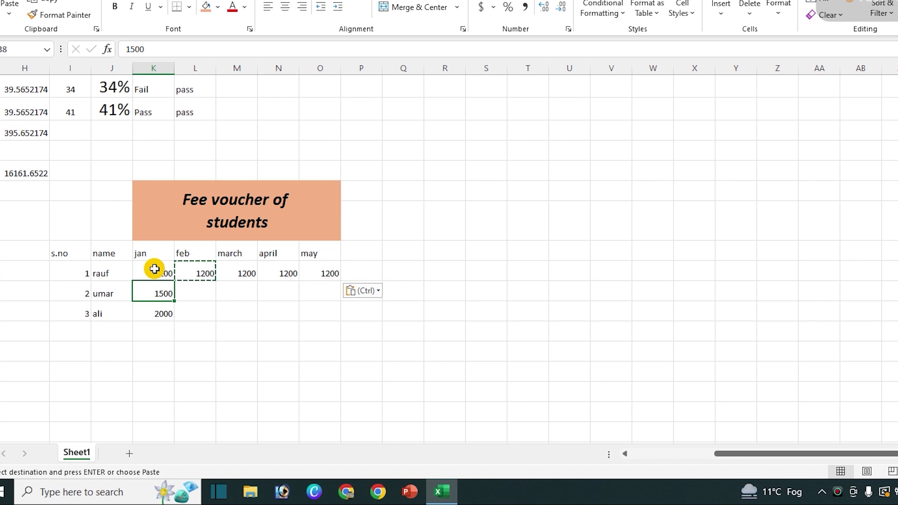
pyautogui.hotkey('ctrl', 'c')
pyautogui.press('Right')
pyautogui.hotkey('ctrl', 'c')
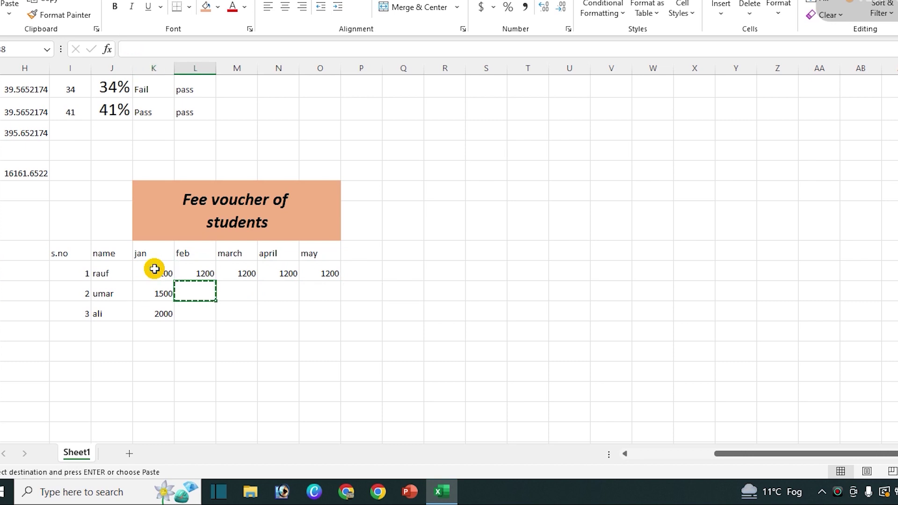
pyautogui.press('Right')
pyautogui.hotkey('ctrl', 'v')
pyautogui.press('ctrl')
pyautogui.press('Left')
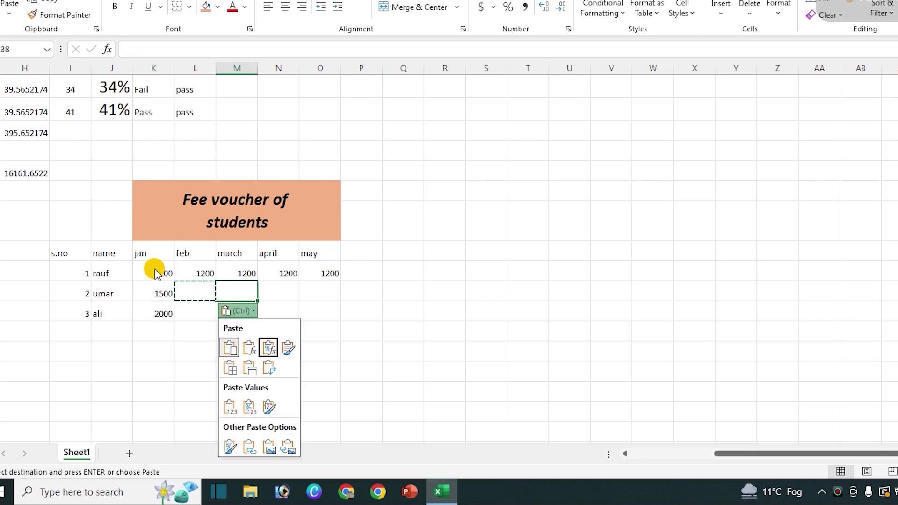
pyautogui.press('Escape')
pyautogui.click(165, 294)
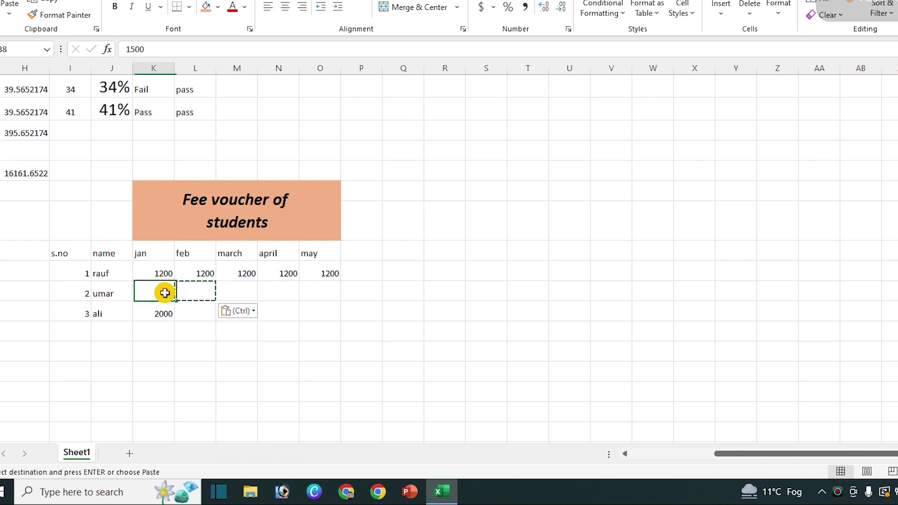
pyautogui.hotkey('ctrl', 'c')
pyautogui.press('Right')
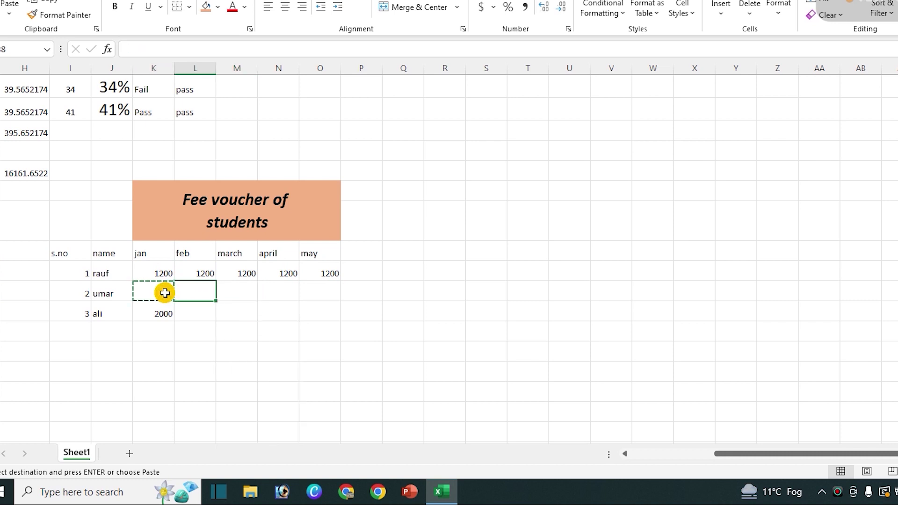
pyautogui.hotkey('ctrl', 'v')
pyautogui.press('Right')
pyautogui.hotkey('ctrl', 'v')
pyautogui.press('Right')
pyautogui.hotkey('ctrl', 'v')
pyautogui.press('Right')
pyautogui.hotkey('ctrl', 'v')
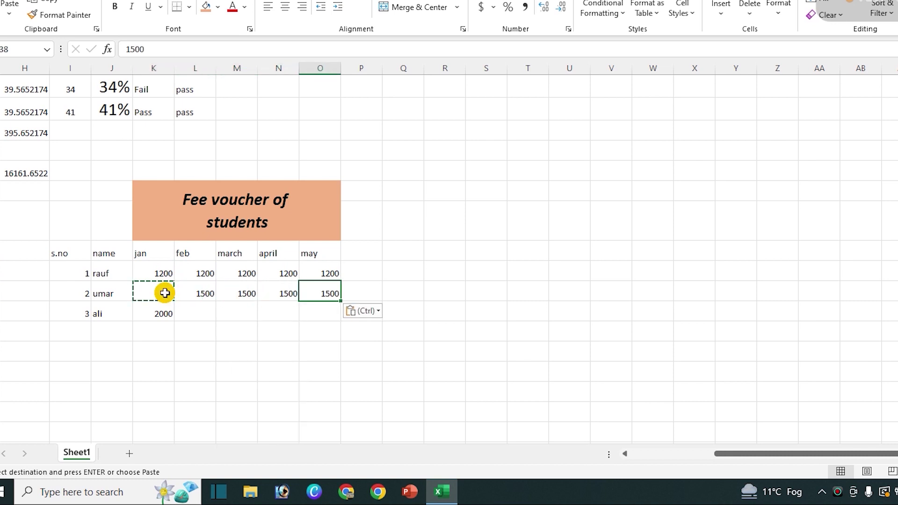
# Copy the third student's 2000 jan fee into feb through may.
pyautogui.press('Down')
pyautogui.press('Left')
pyautogui.press('Left')
pyautogui.press('Left')
pyautogui.press('Left')
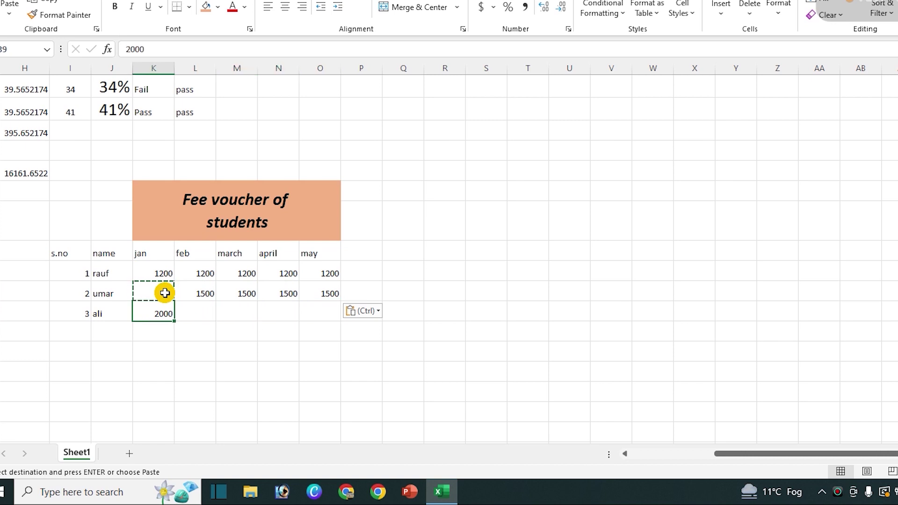
pyautogui.hotkey('ctrl', 'c')
pyautogui.press('Right')
pyautogui.hotkey('ctrl', 'v')
pyautogui.press('Right')
pyautogui.hotkey('ctrl', 'v')
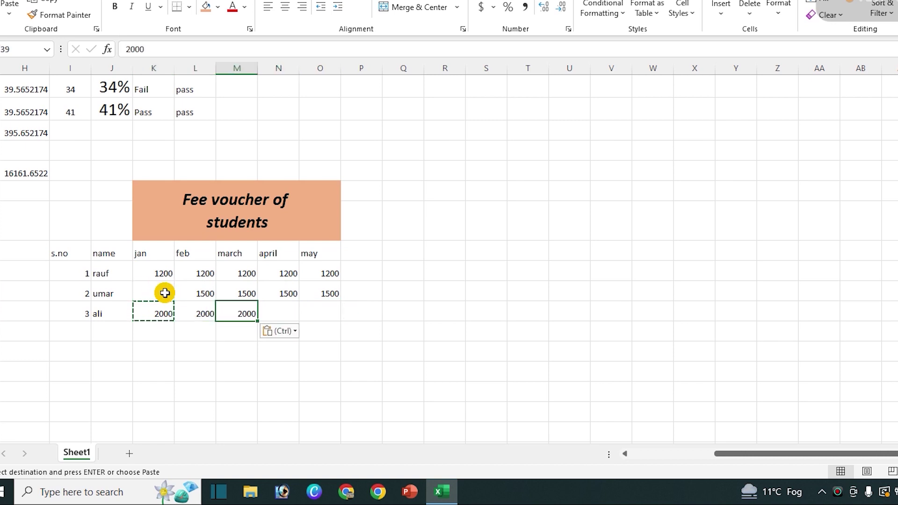
pyautogui.press('Right')
pyautogui.hotkey('ctrl', 'v')
pyautogui.press('Right')
pyautogui.hotkey('ctrl', 'v')
# Type the heading 'total' in the column after may.
pyautogui.press('Right')
pyautogui.press('Up')
pyautogui.press('Up')
pyautogui.press('Up')
pyautogui.write('total')
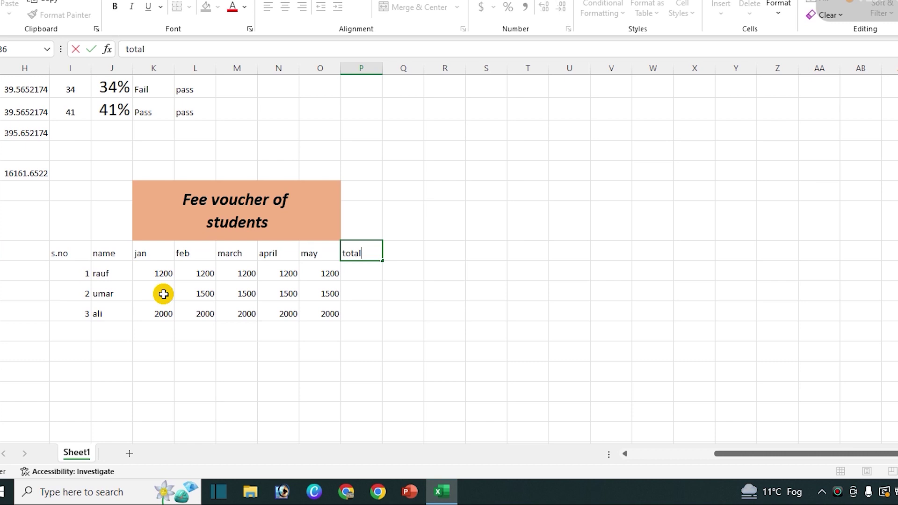
# Enter a =SUM total of the first student's jan–may fees, giving 6000.
pyautogui.press('Return')
pyautogui.write('=')
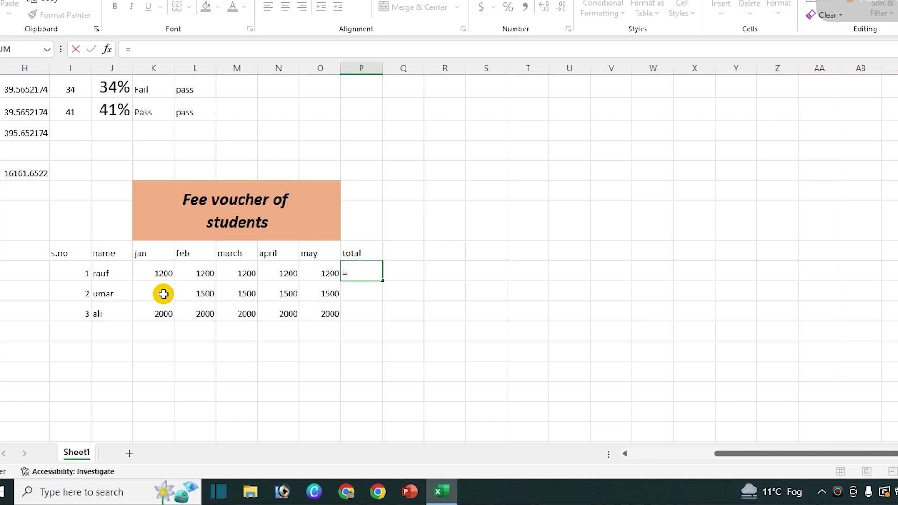
pyautogui.write('sum')
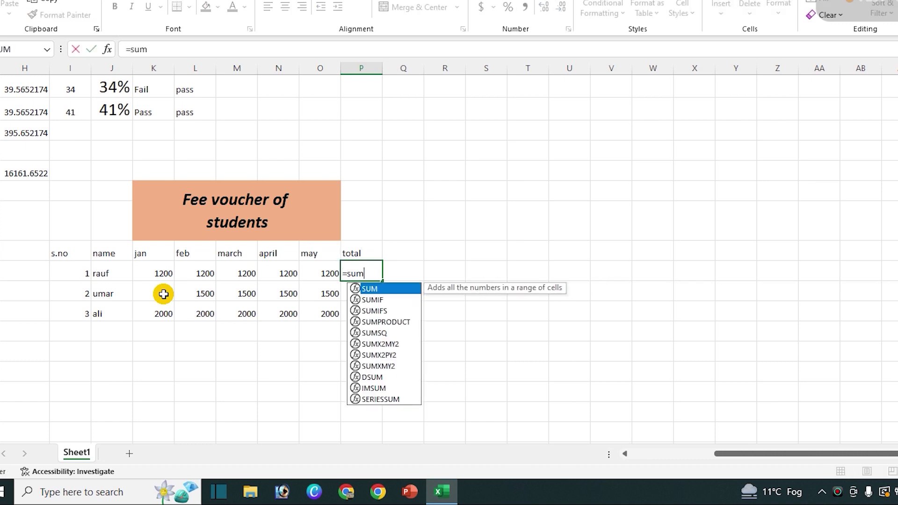
pyautogui.write('(')
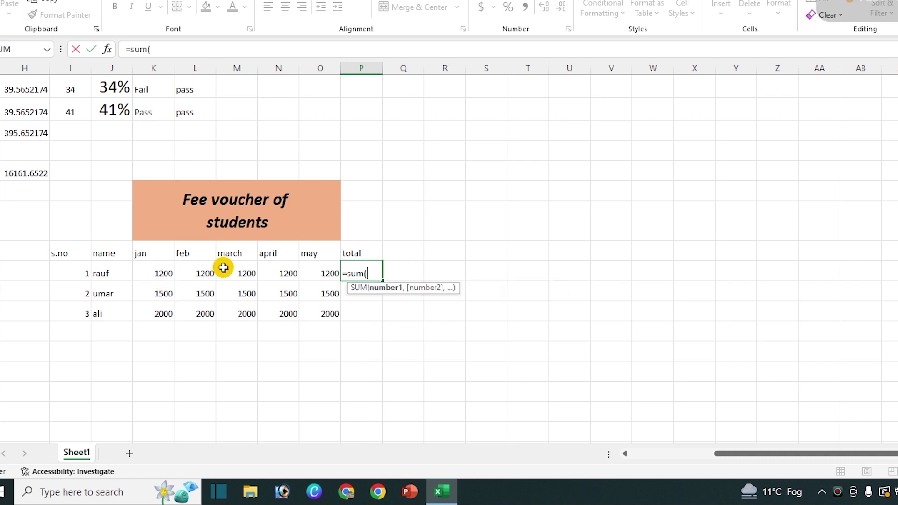
pyautogui.click(151, 270)
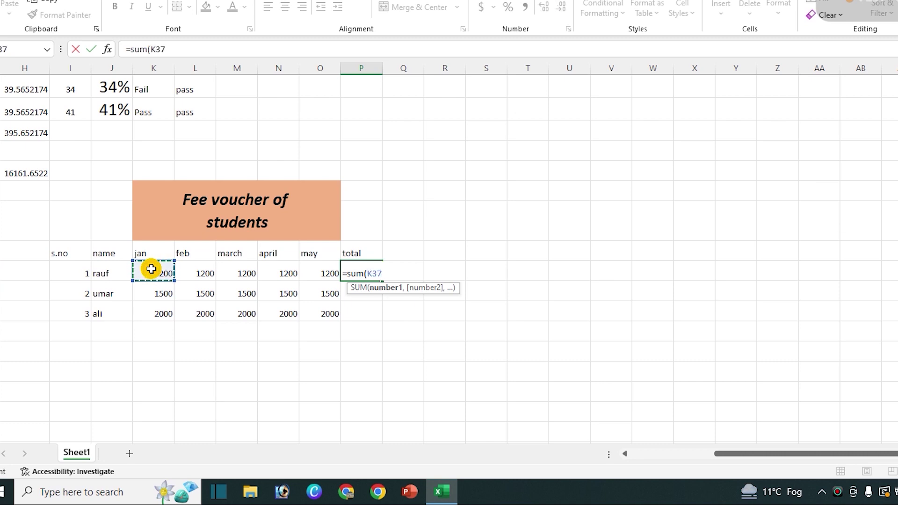
pyautogui.press('F8')
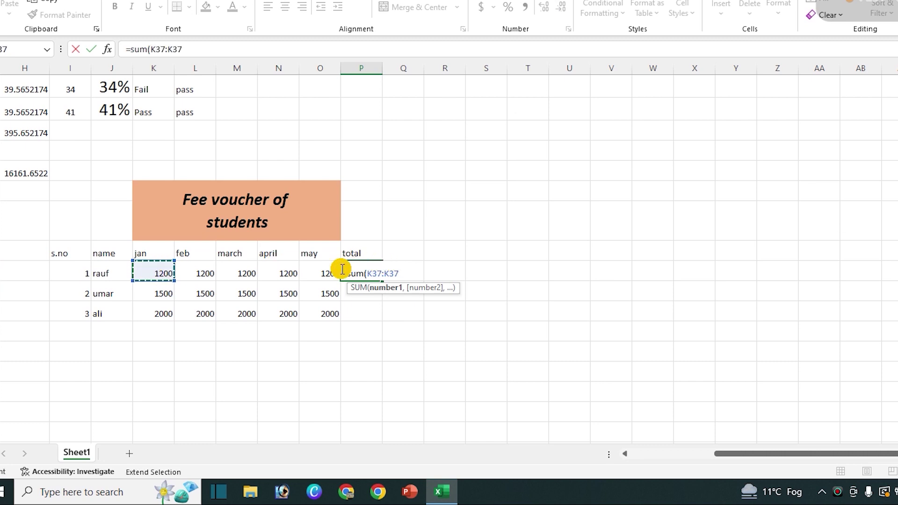
pyautogui.click(328, 269)
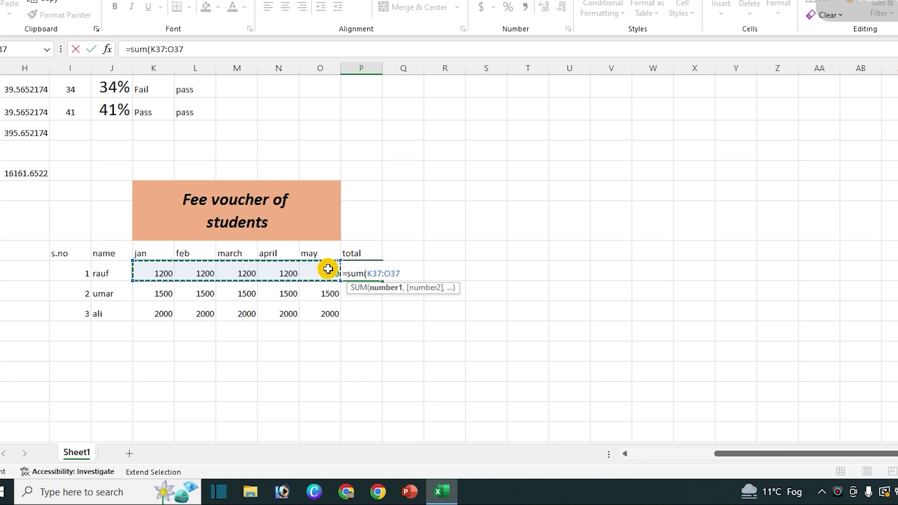
pyautogui.write(')')
pyautogui.press('Return')
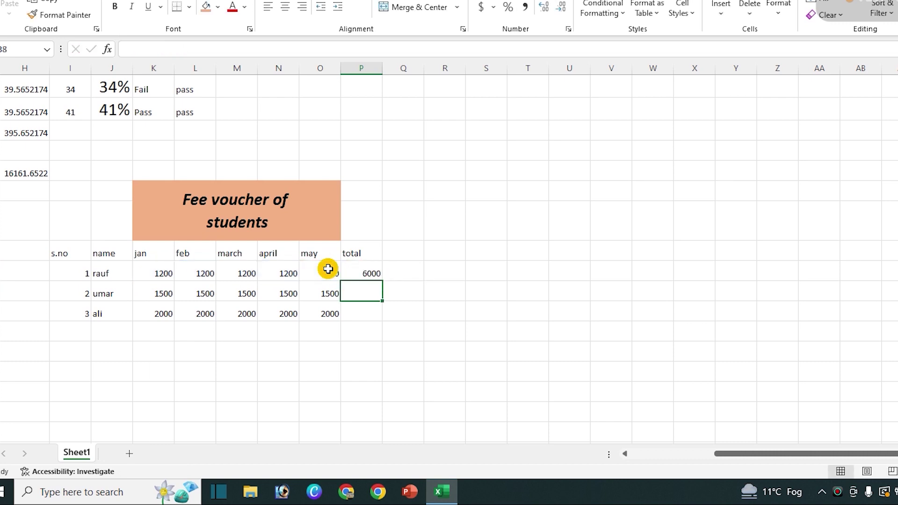
# Fill that total down, then undo it and clear the first student's total.
pyautogui.click(358, 272)
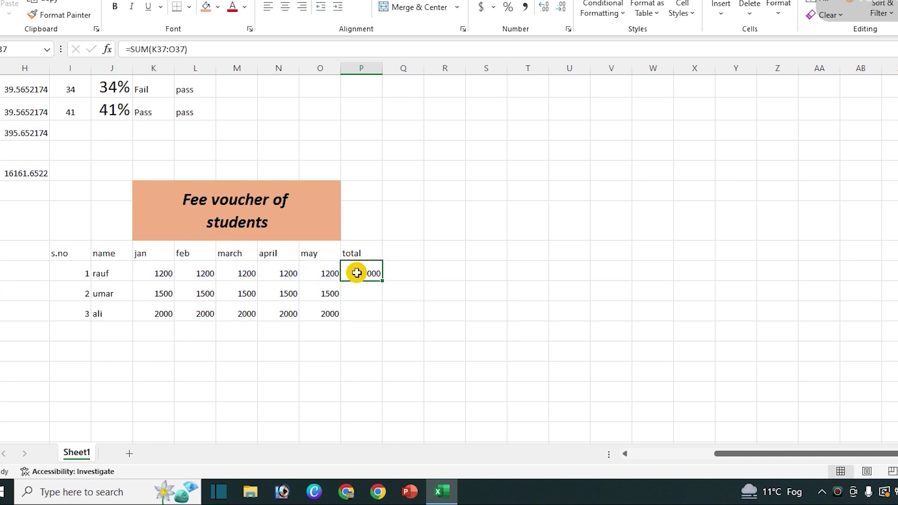
pyautogui.moveTo(380, 280); pyautogui.dragTo(378, 329)
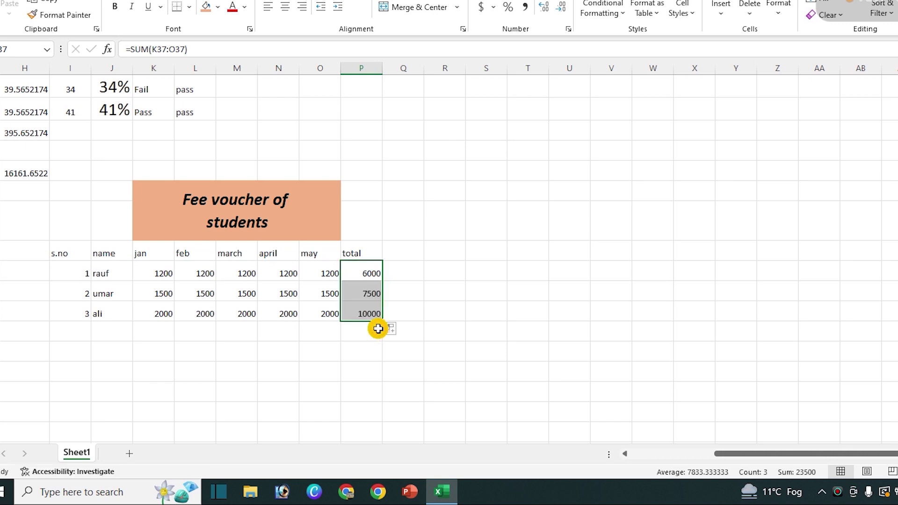
pyautogui.hotkey('ctrl', 'z')
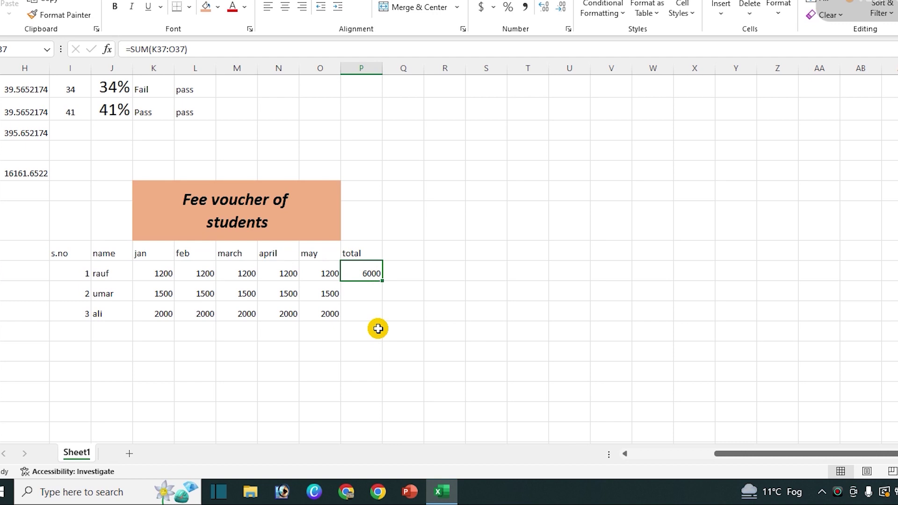
pyautogui.press('Delete')
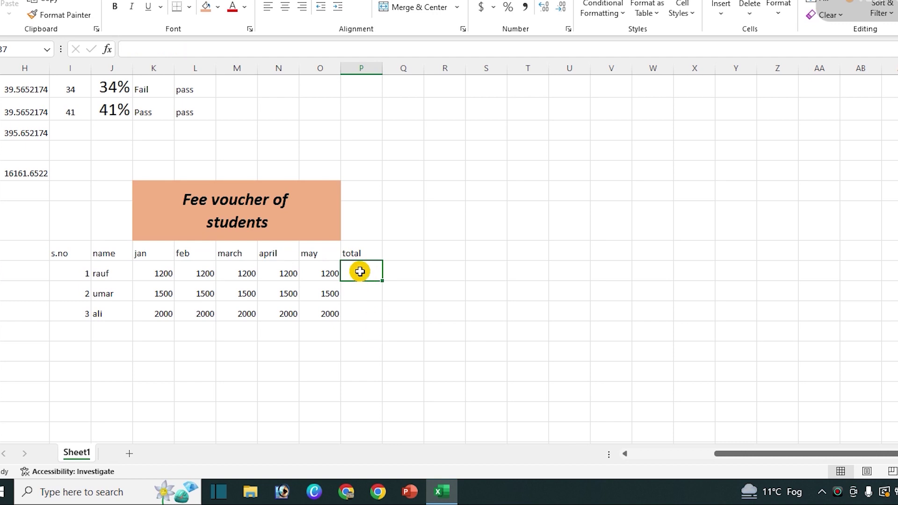
# Sum the third student's jan–may fees and fill the formula up to get 6000, 7500, 10000.
pyautogui.click(346, 316)
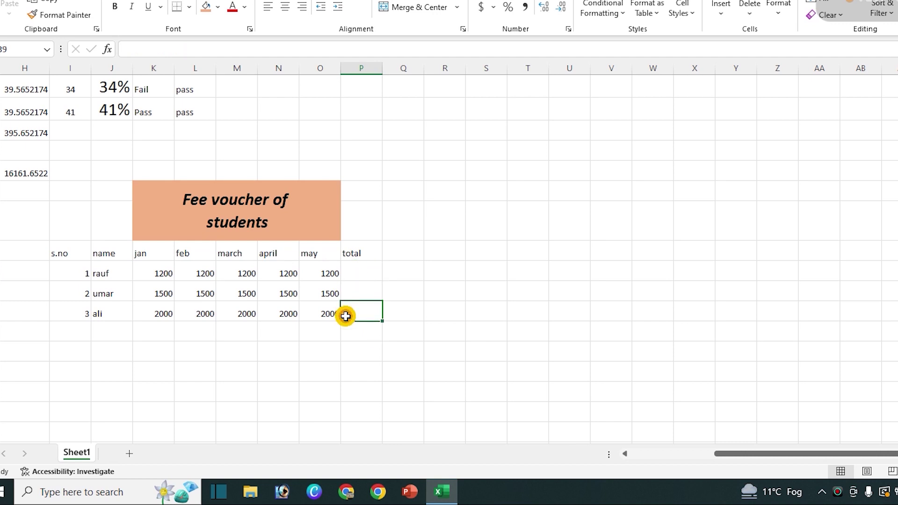
pyautogui.write('=sum')
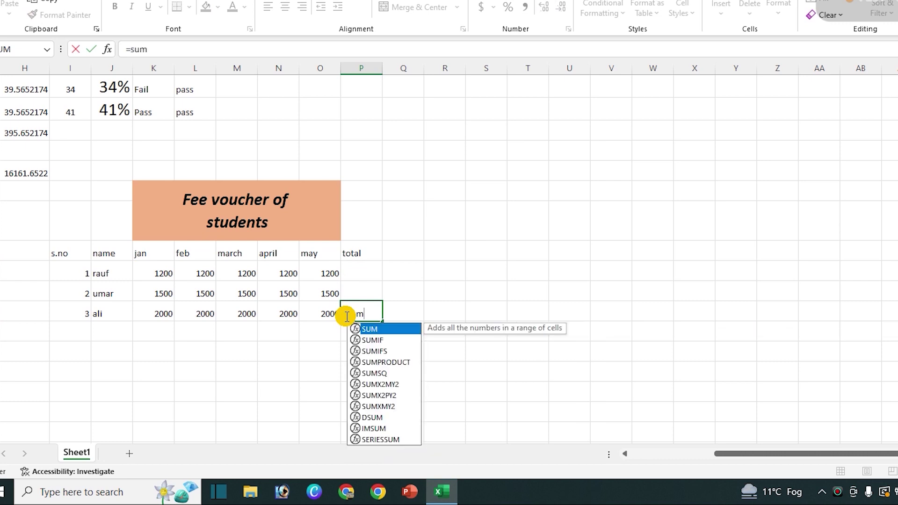
pyautogui.write('(')
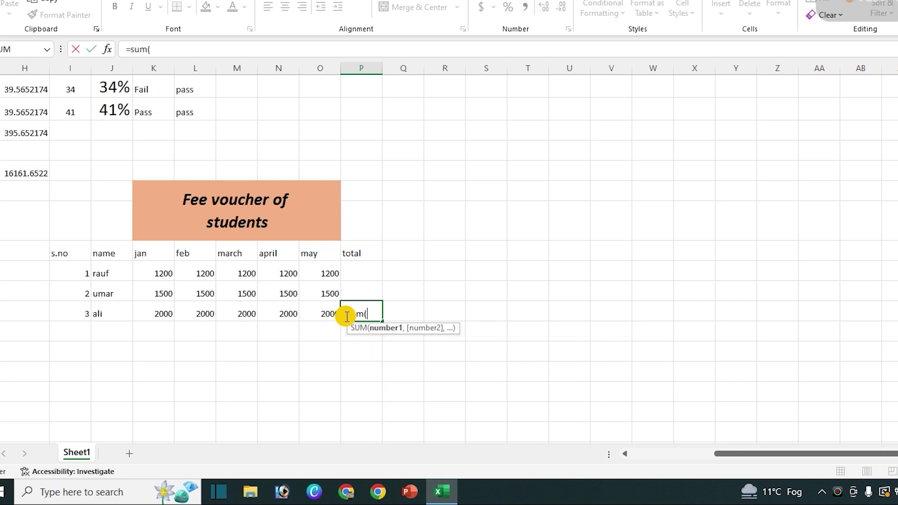
pyautogui.click(155, 316)
pyautogui.press('F8')
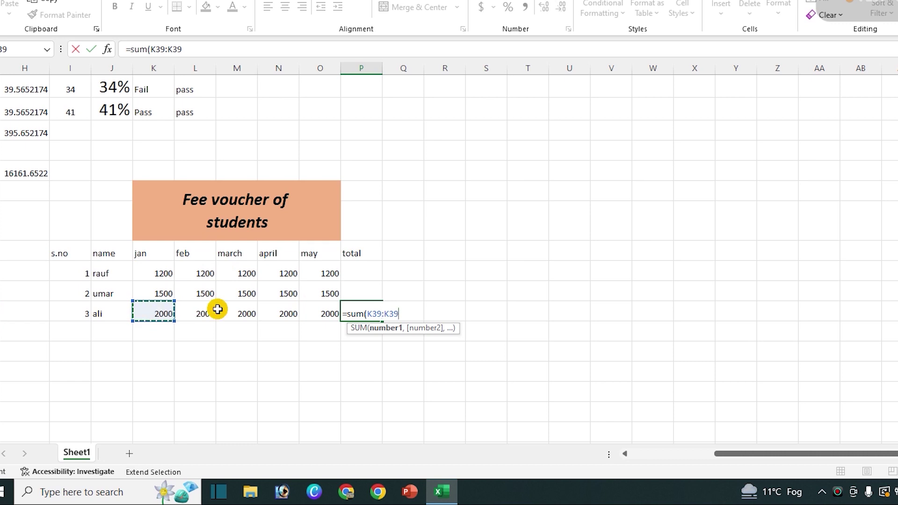
pyautogui.click(319, 314)
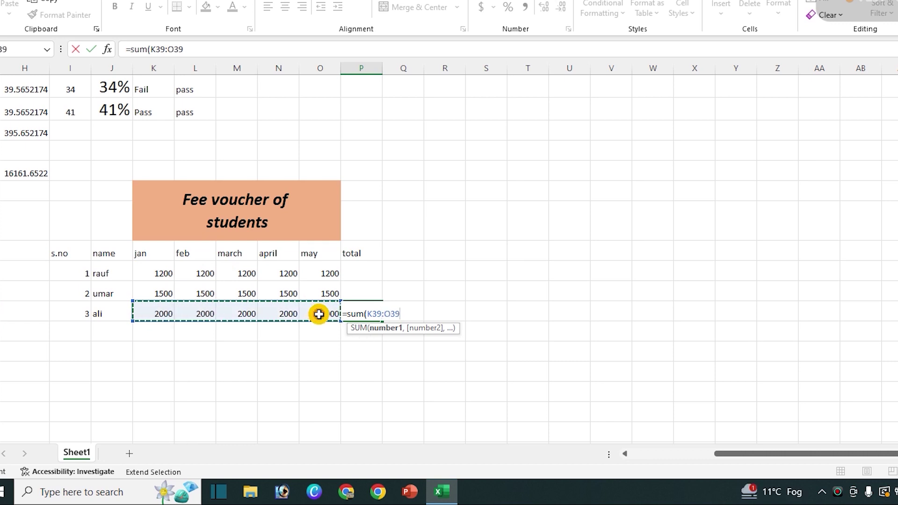
pyautogui.write(')')
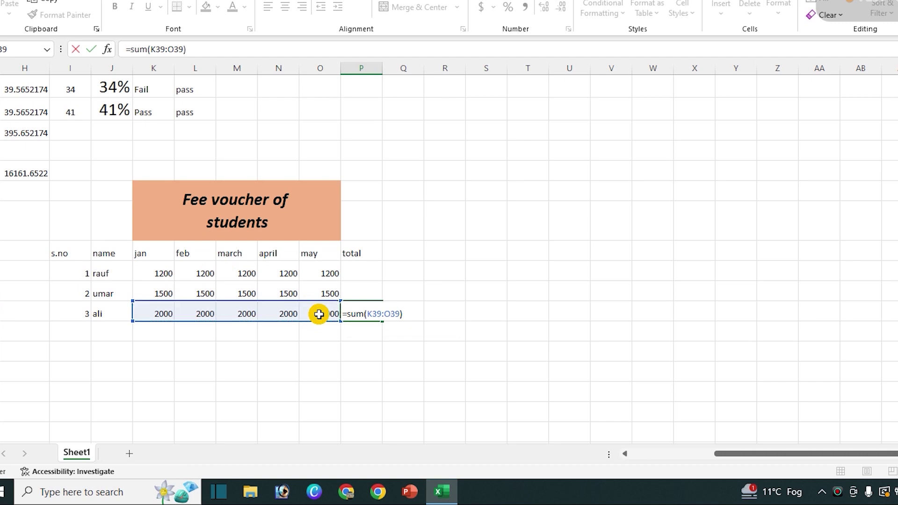
pyautogui.press('Return')
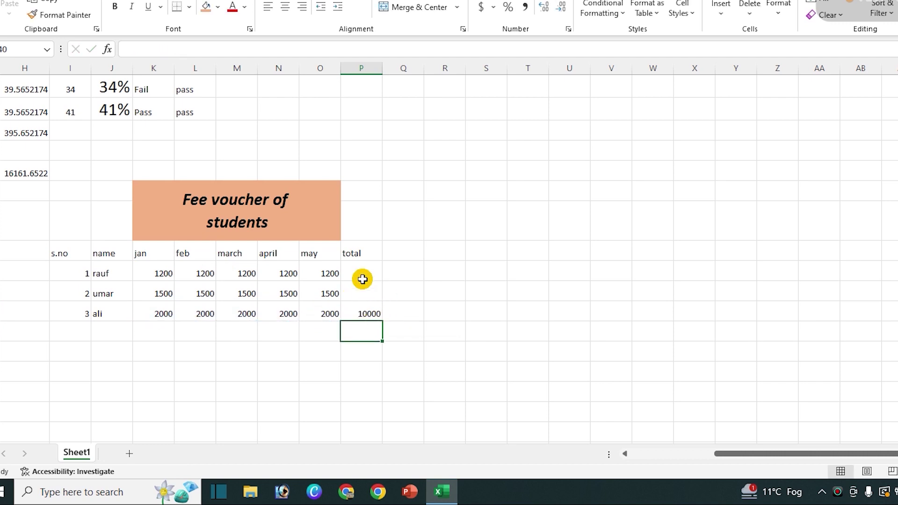
pyautogui.click(372, 309)
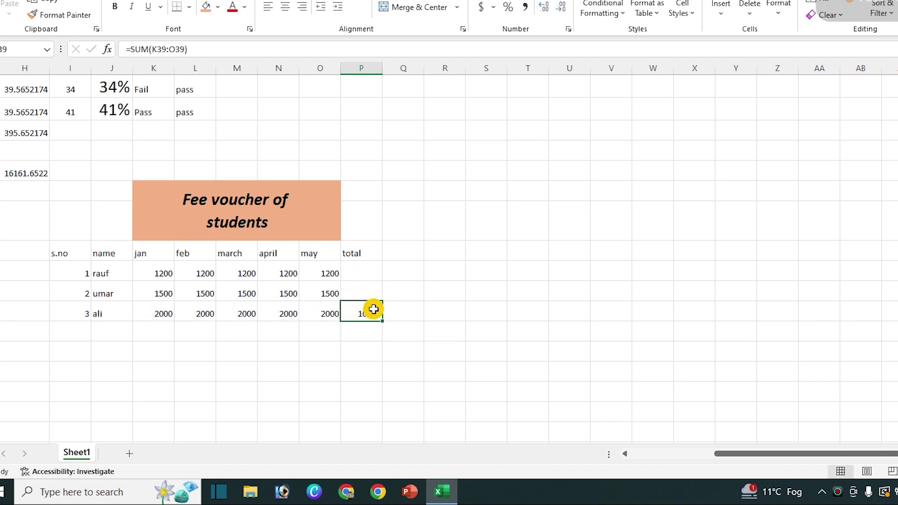
pyautogui.moveTo(382, 322); pyautogui.dragTo(381, 266)
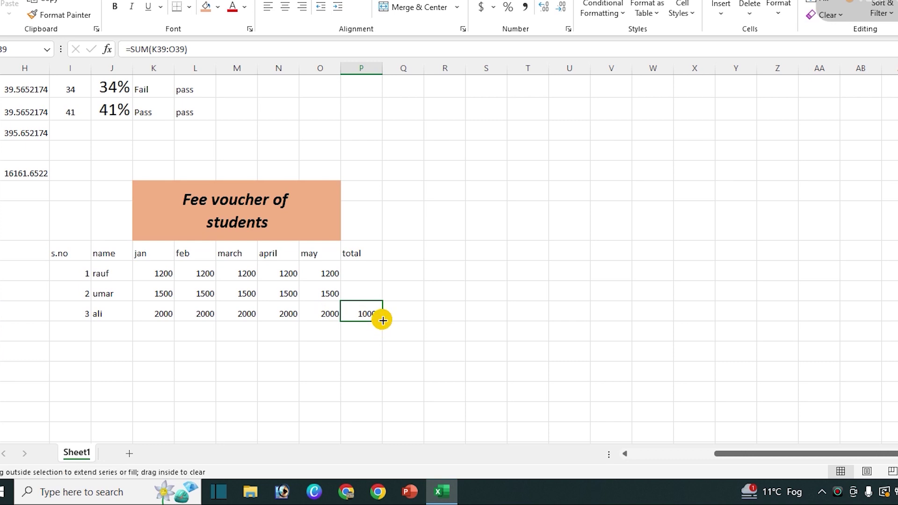
# Enter a =SUM in Q37 spanning jan through the total cell, then inspect the total formula.
pyautogui.click(391, 278)
pyautogui.write('=s')
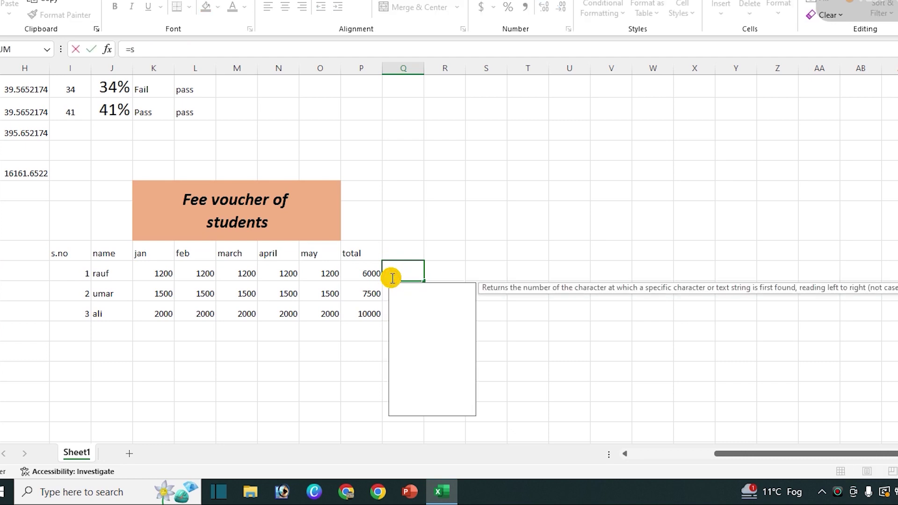
pyautogui.write('um(')
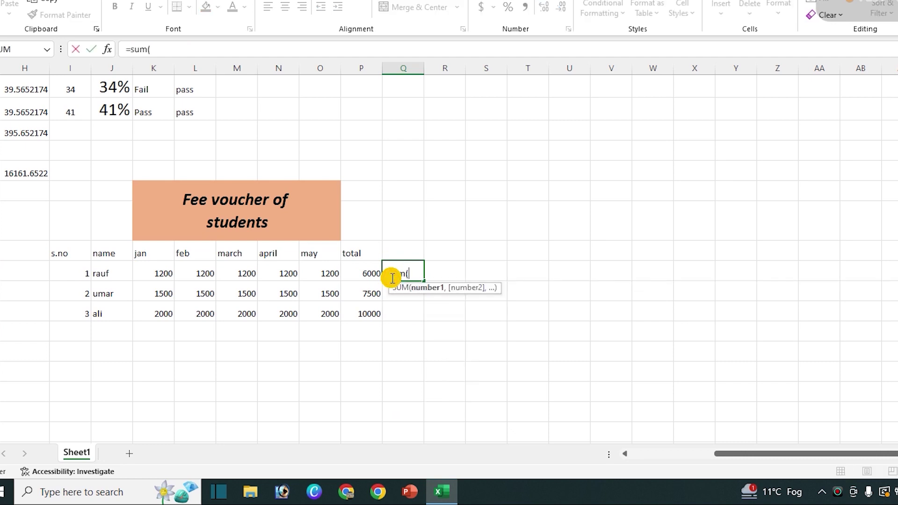
pyautogui.moveTo(160, 273); pyautogui.dragTo(366, 268)
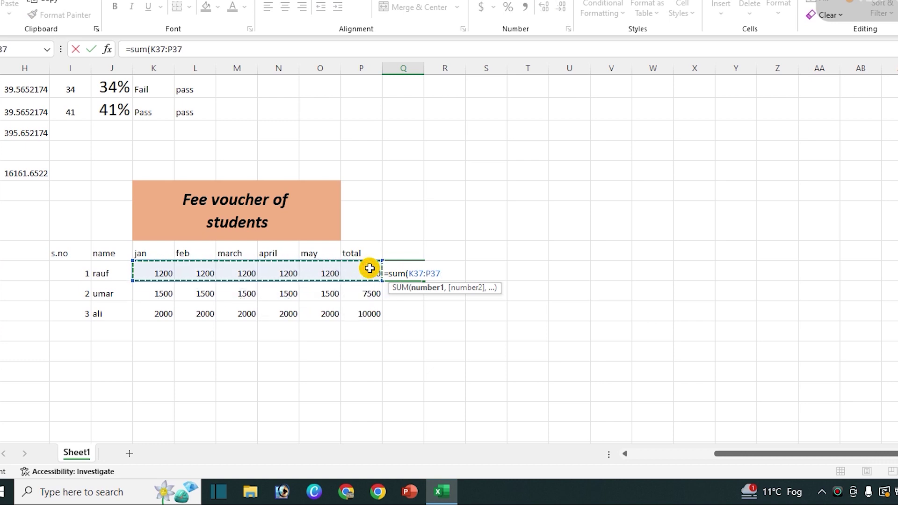
pyautogui.write(')')
pyautogui.press('Return')
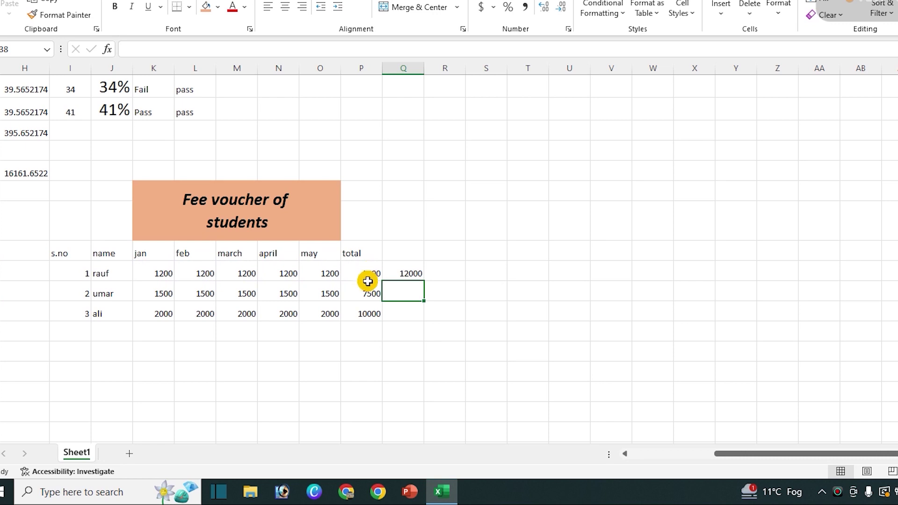
pyautogui.click(367, 277)
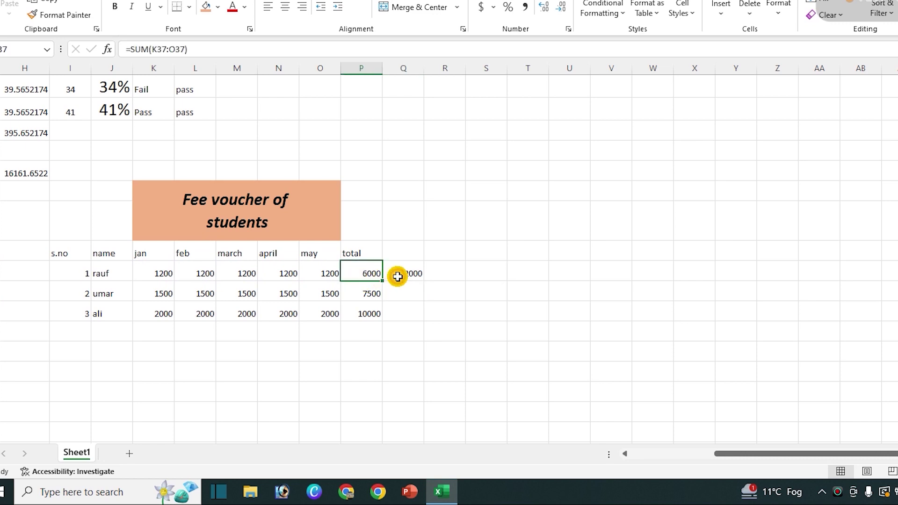
# Rewrite Q37 as =SUM(K37:O37) and fill it down to Q39, giving 6000, 7500, 10000.
pyautogui.click(397, 276)
pyautogui.write('=sum')
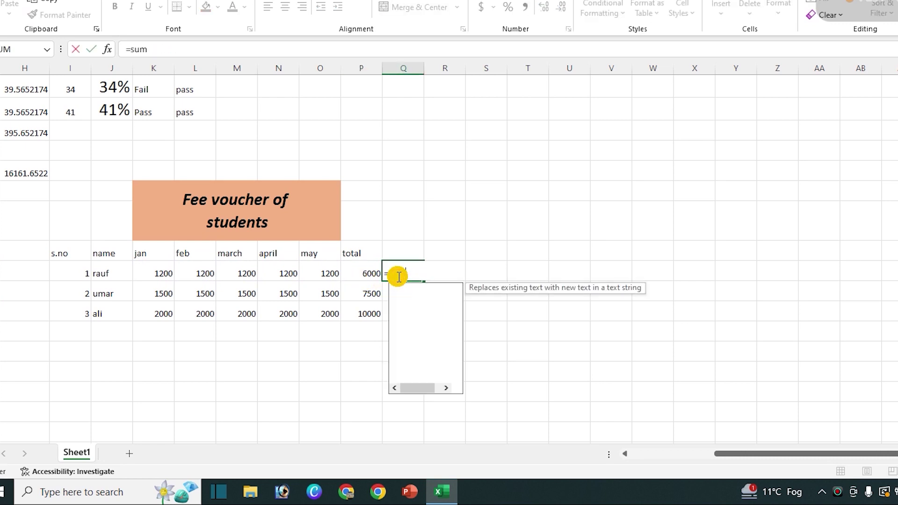
pyautogui.write('(')
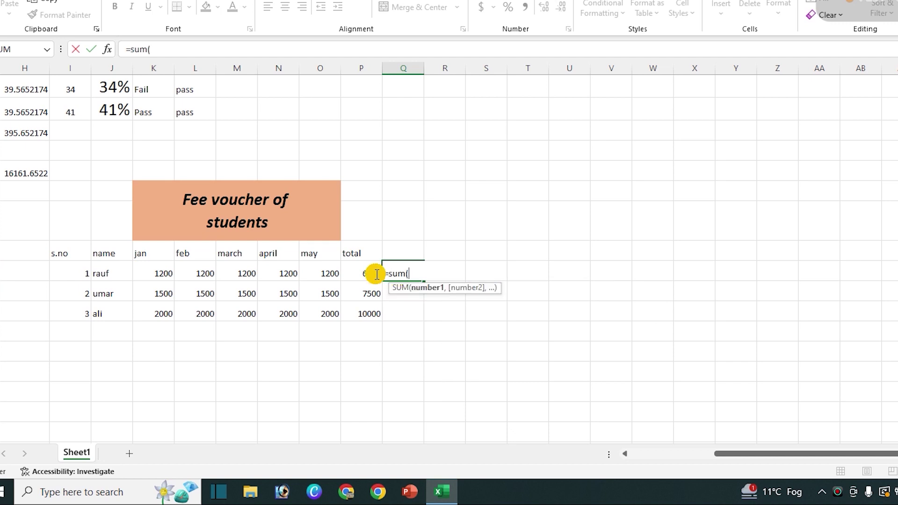
pyautogui.moveTo(145, 269); pyautogui.dragTo(322, 270)
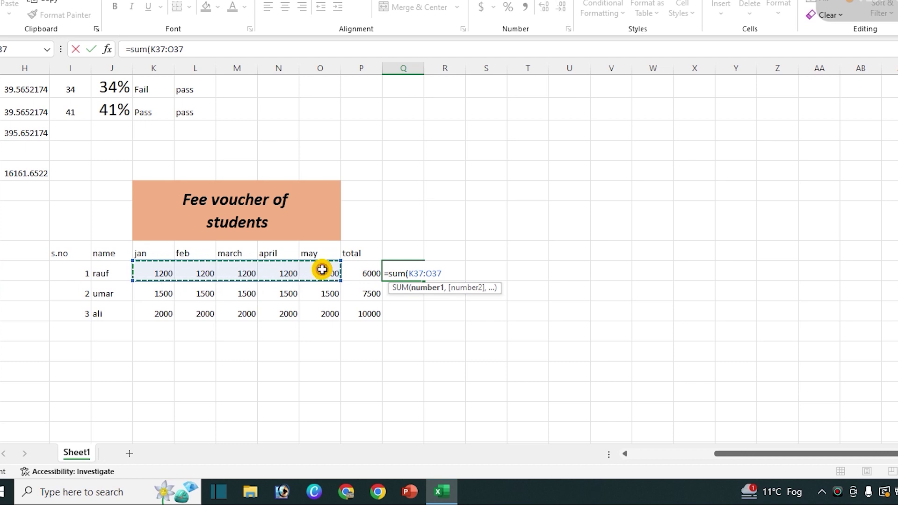
pyautogui.write(')')
pyautogui.press('Return')
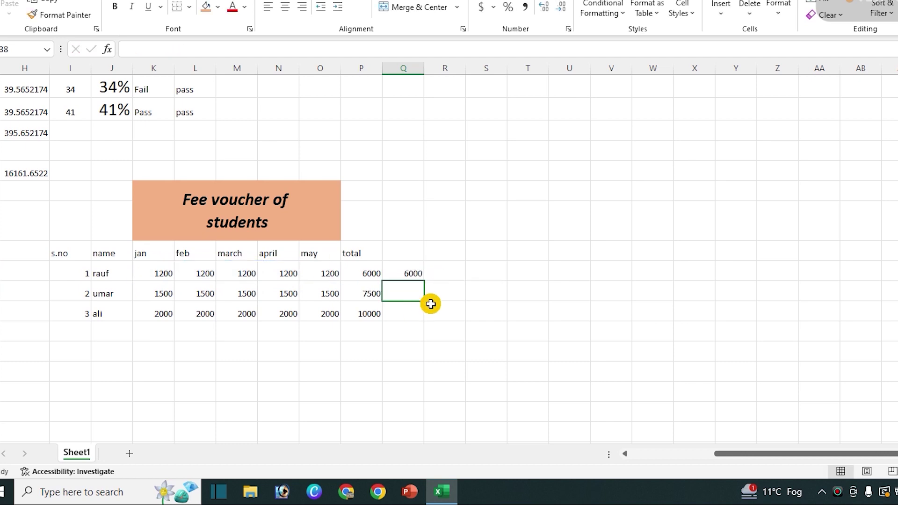
pyautogui.click(413, 270)
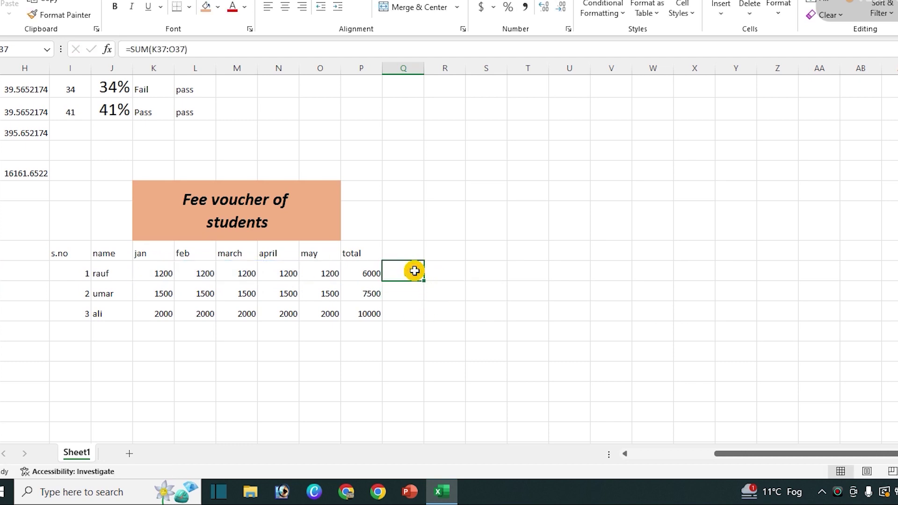
pyautogui.moveTo(423, 280); pyautogui.dragTo(413, 323)
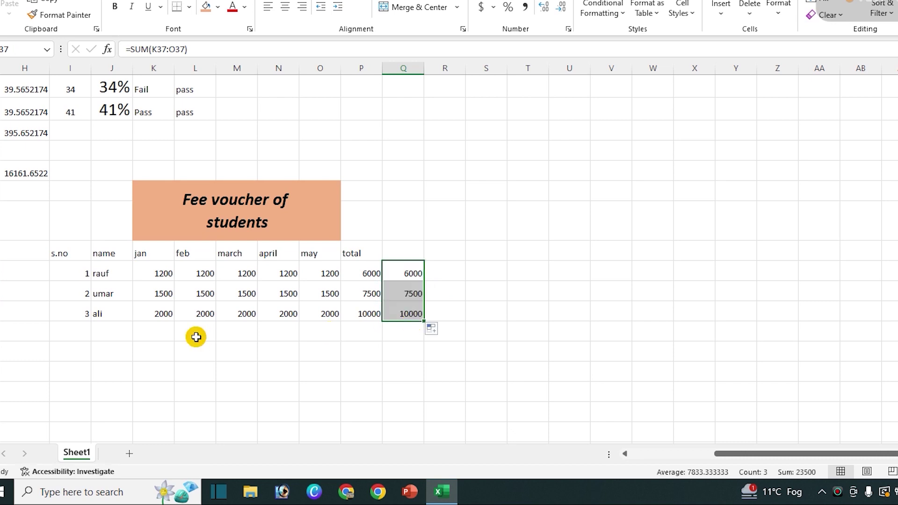
pyautogui.click(150, 338)
pyautogui.write('=')
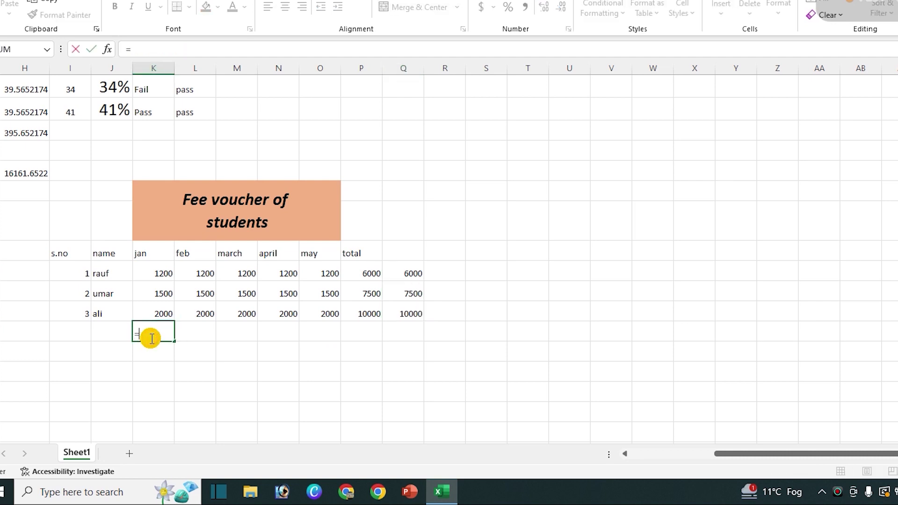
pyautogui.write('s')
# AutoSum the jan fees K37:K39 to show 4700 in K40.
pyautogui.press('BackSpace')
pyautogui.press('BackSpace')
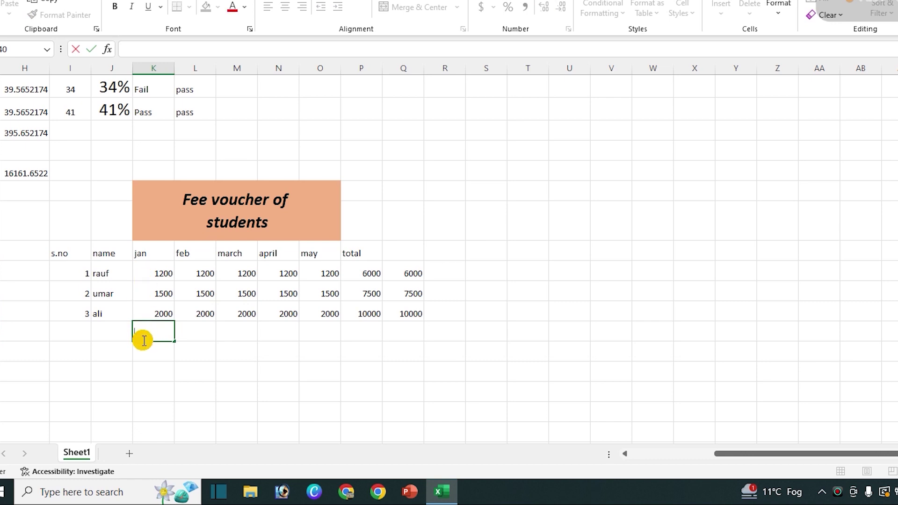
pyautogui.moveTo(146, 271); pyautogui.dragTo(145, 336)
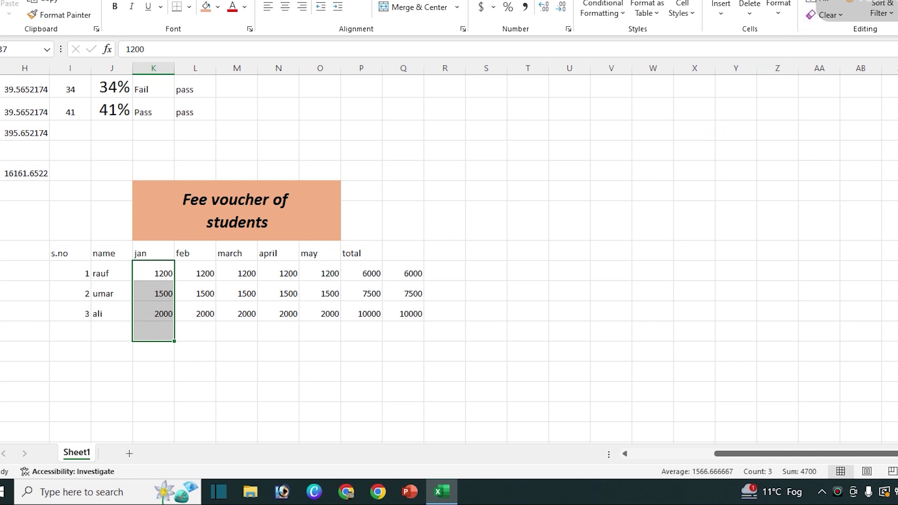
pyautogui.click(849, 1)
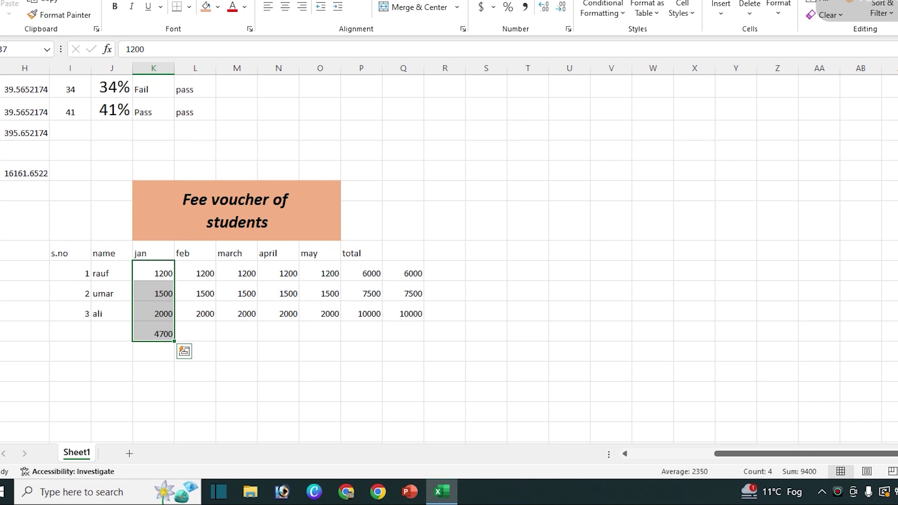
# Move the active cell away from the table to the empty rows below.
pyautogui.keyDown('ctrl'); pyautogui.scroll(2, 450, 253); pyautogui.keyUp('ctrl')
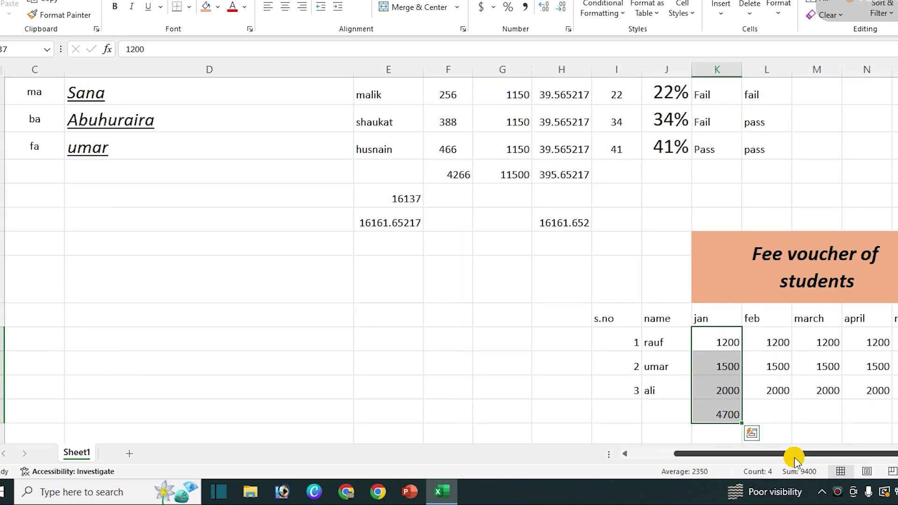
pyautogui.moveTo(794, 455); pyautogui.dragTo(868, 444)
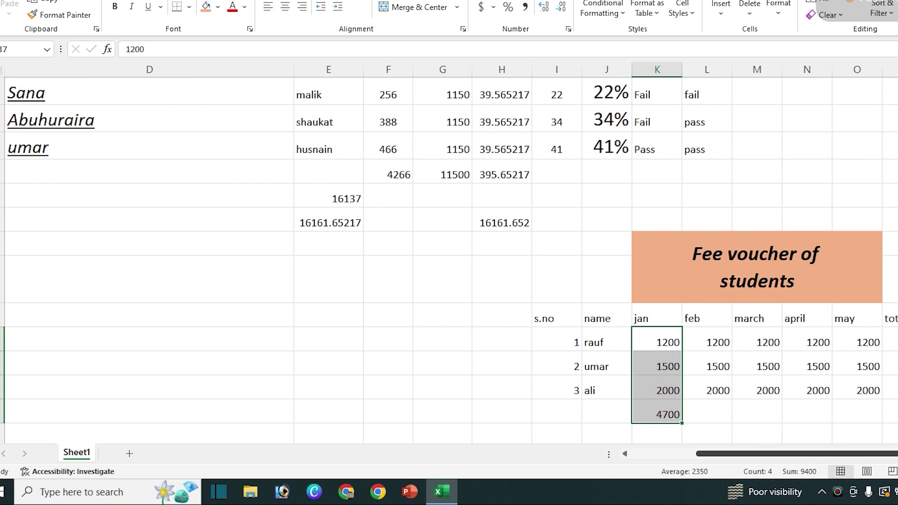
pyautogui.press('Down')
pyautogui.press('Right')
pyautogui.press('Right')
pyautogui.press('Right')
pyautogui.press('Right')
pyautogui.press('Right')
pyautogui.press('Right')
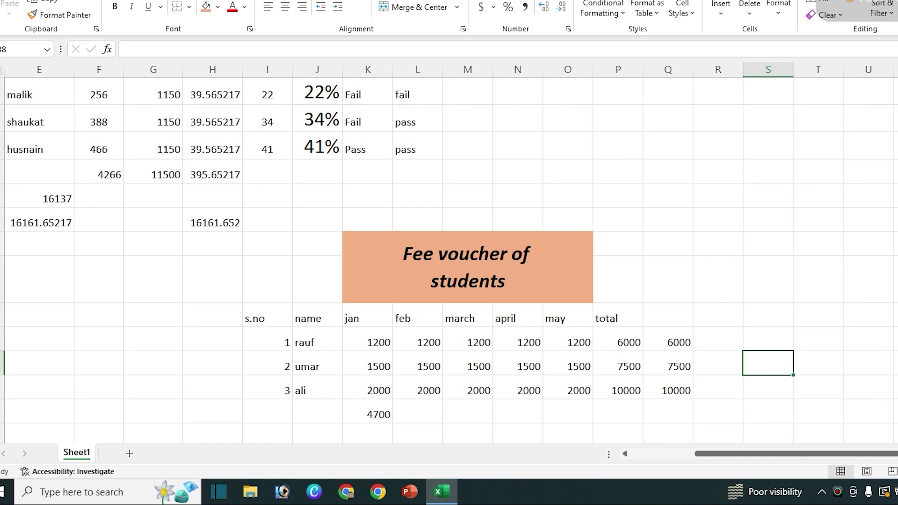
pyautogui.scroll(2, 449, 253)
pyautogui.scroll(2, 449, 252)
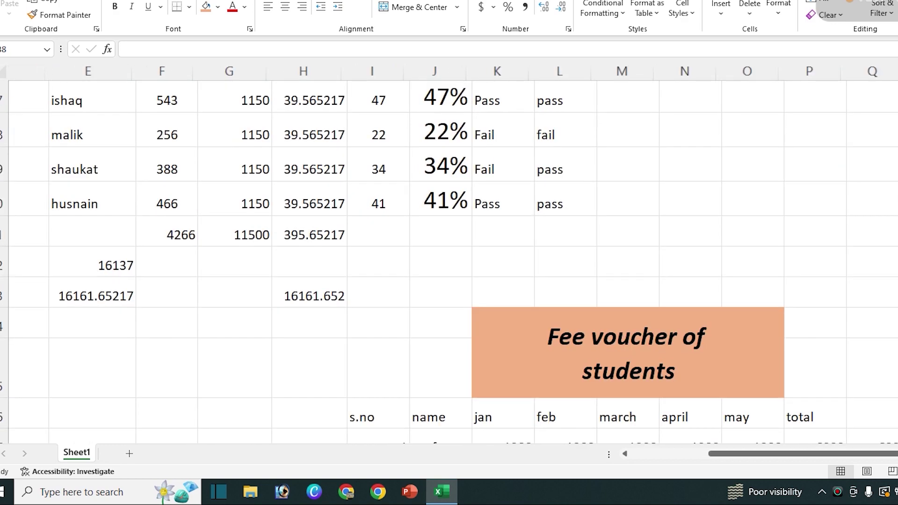
pyautogui.scroll(-1, 449, 262)
pyautogui.hscroll(1, 449, 262)
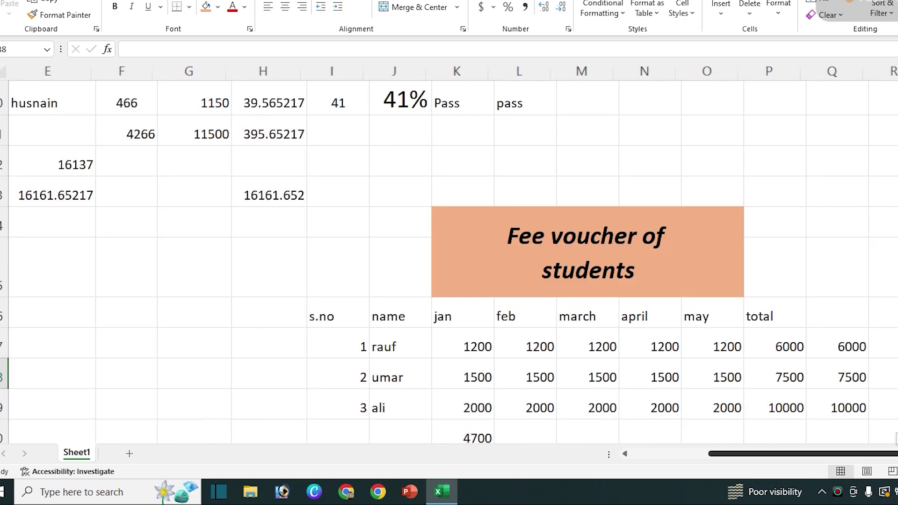
pyautogui.press('Down')
pyautogui.press('Down')
pyautogui.press('Down')
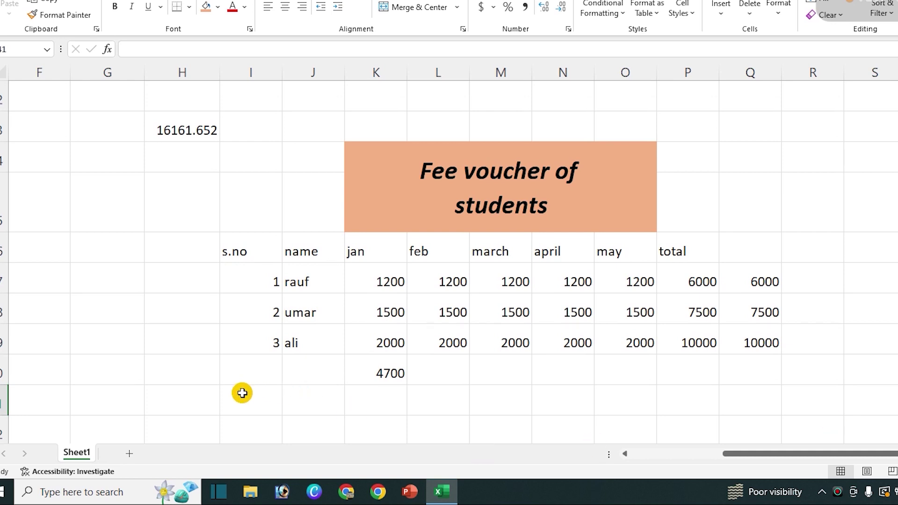
# Merge the two cells under s.no and name and enter the label 'total 5 months rec'.
pyautogui.moveTo(241, 393); pyautogui.dragTo(319, 408)
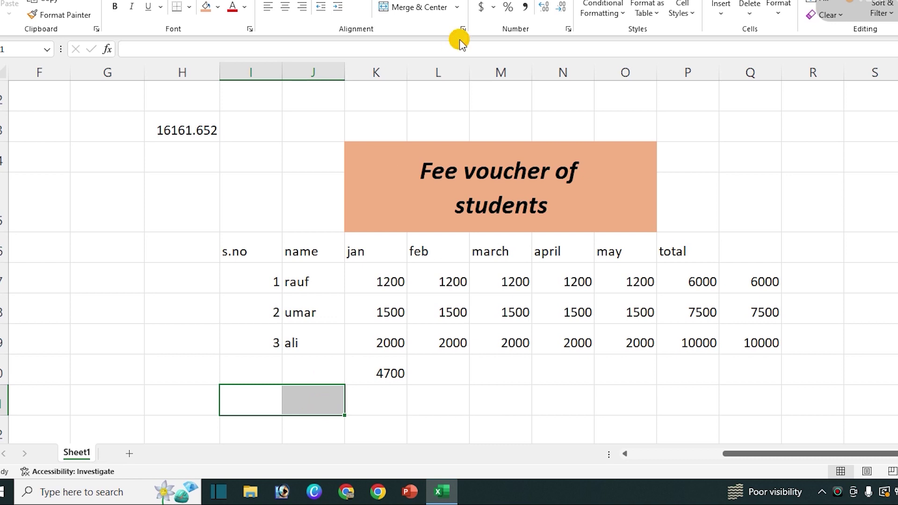
pyautogui.click(406, 14)
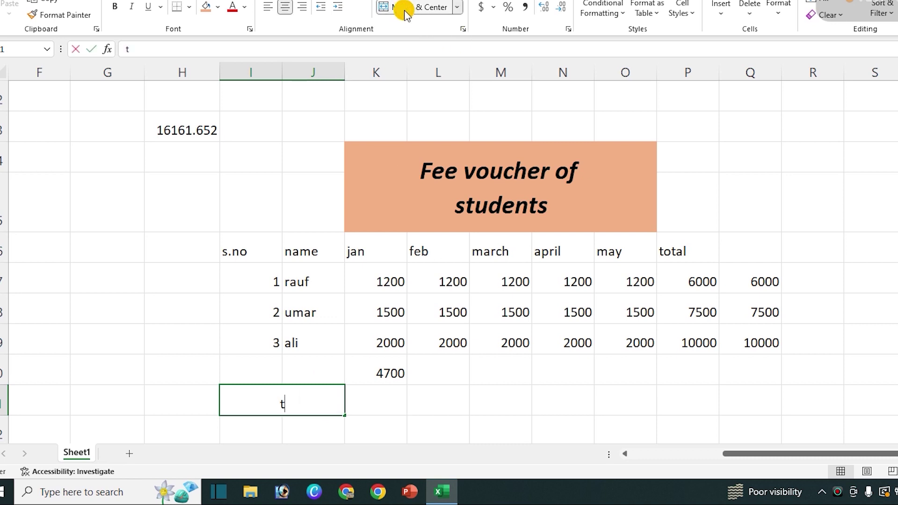
pyautogui.write('toal')
pyautogui.press('BackSpace')
pyautogui.press('BackSpace')
pyautogui.write('tal')
pyautogui.write(' 5')
pyautogui.write(' moneths')
pyautogui.press('BackSpace')
pyautogui.press('BackSpace')
pyautogui.press('BackSpace')
pyautogui.press('BackSpace')
pyautogui.write('t')
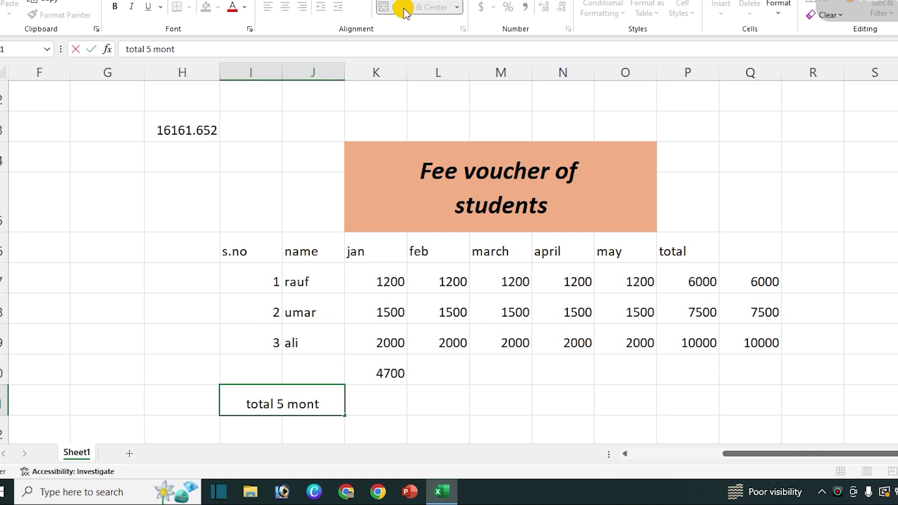
pyautogui.write('hs rece')
pyautogui.press('BackSpace')
pyautogui.write('=')
pyautogui.press('BackSpace')
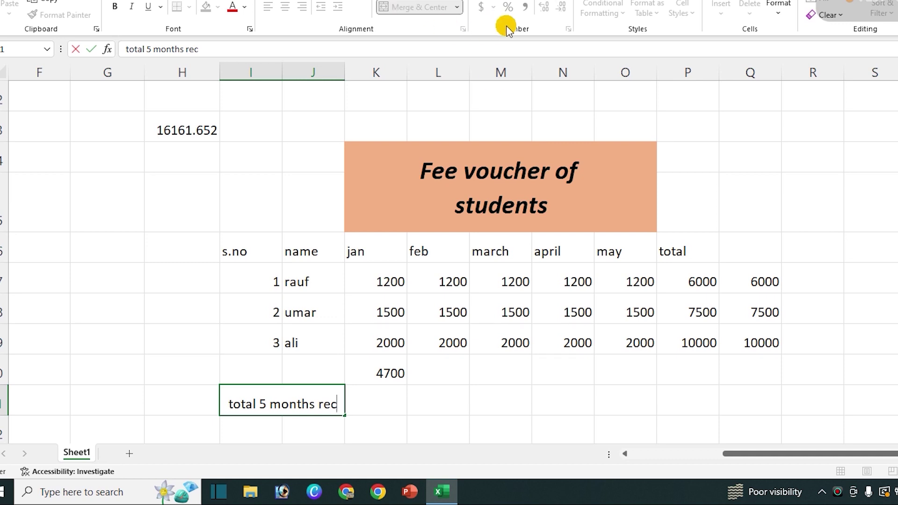
pyautogui.click(364, 399)
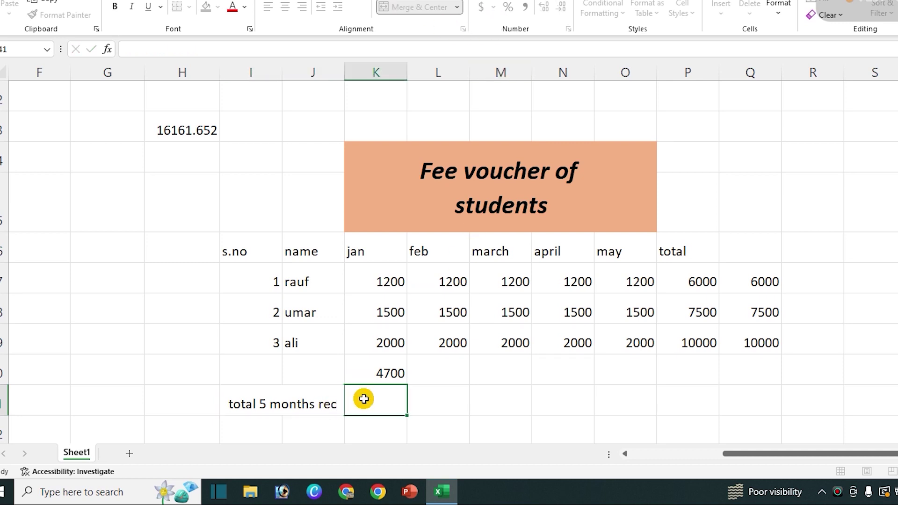
# Give the merged label cell a peach fill.
pyautogui.click(290, 399)
pyautogui.click(206, 7)
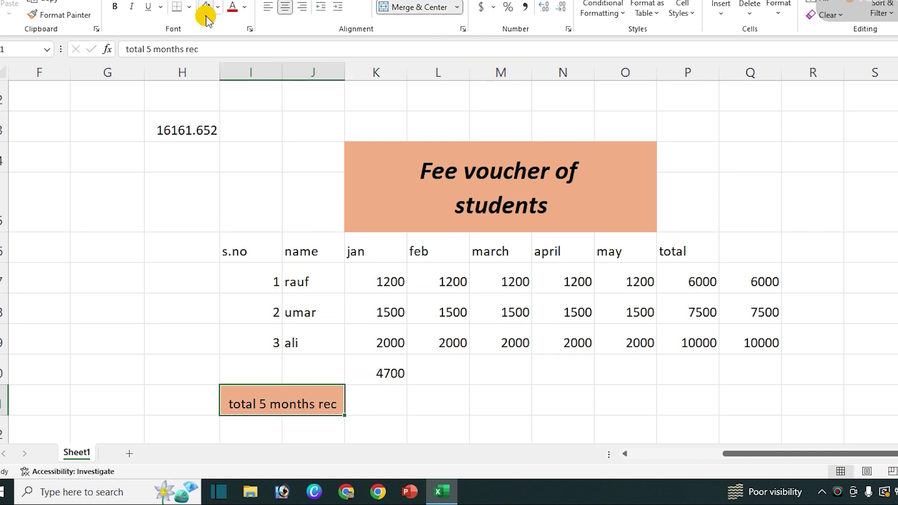
pyautogui.moveTo(380, 389); pyautogui.dragTo(541, 400)
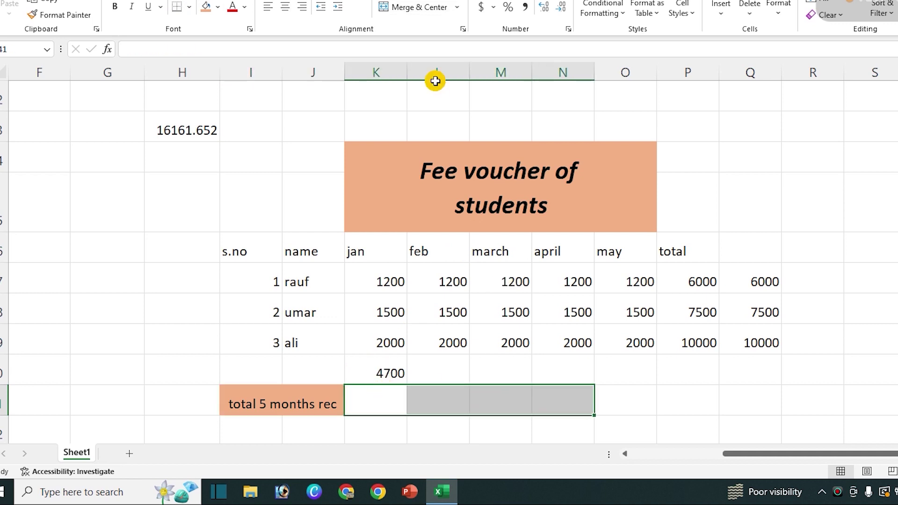
# Merge the four cells beside the label and enter =SUM(P37:P39), showing 23500.
pyautogui.click(418, 8)
pyautogui.write('=sum')
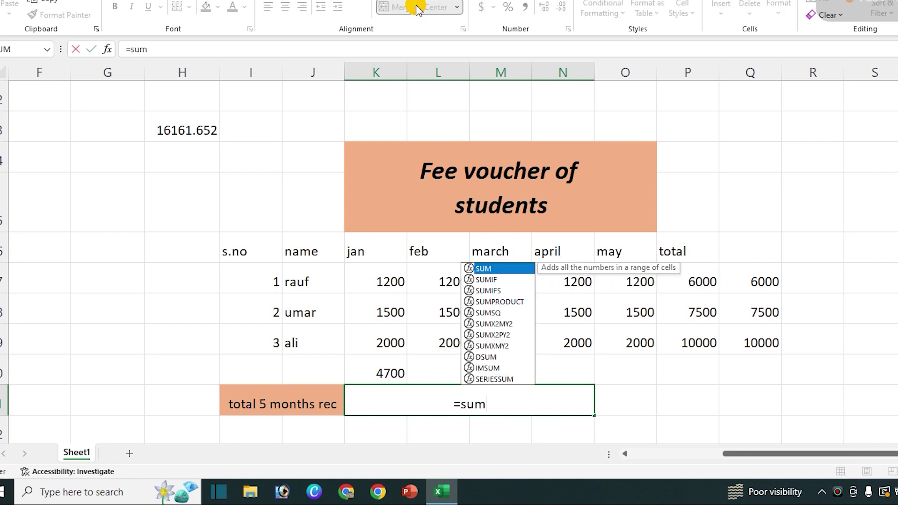
pyautogui.write('(')
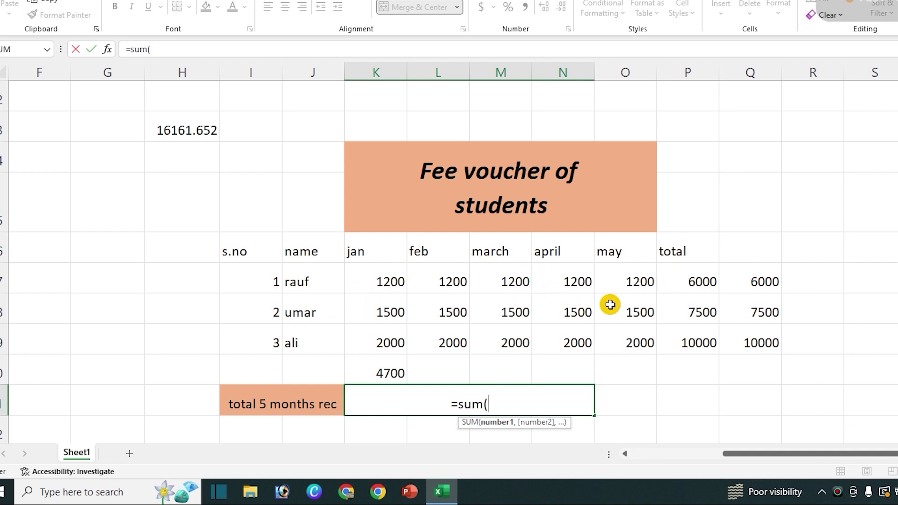
pyautogui.moveTo(690, 278); pyautogui.dragTo(687, 334)
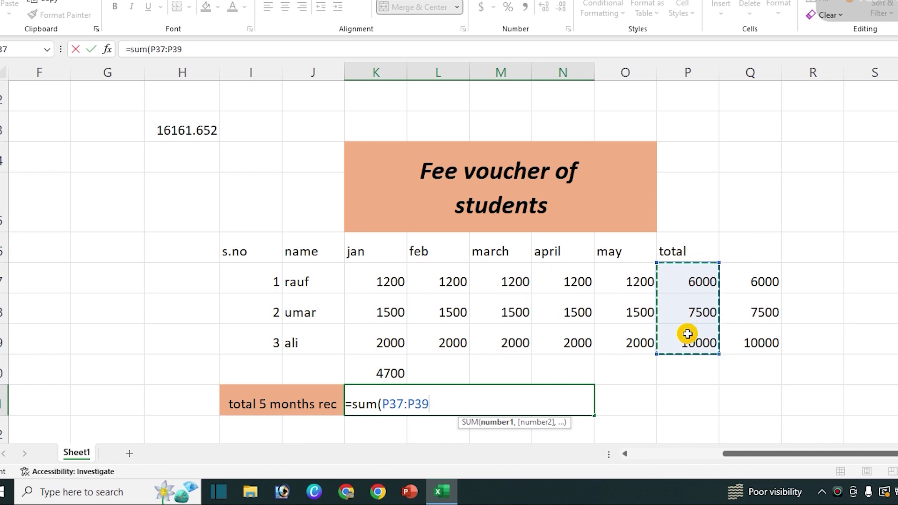
pyautogui.write(')')
pyautogui.press('Return')
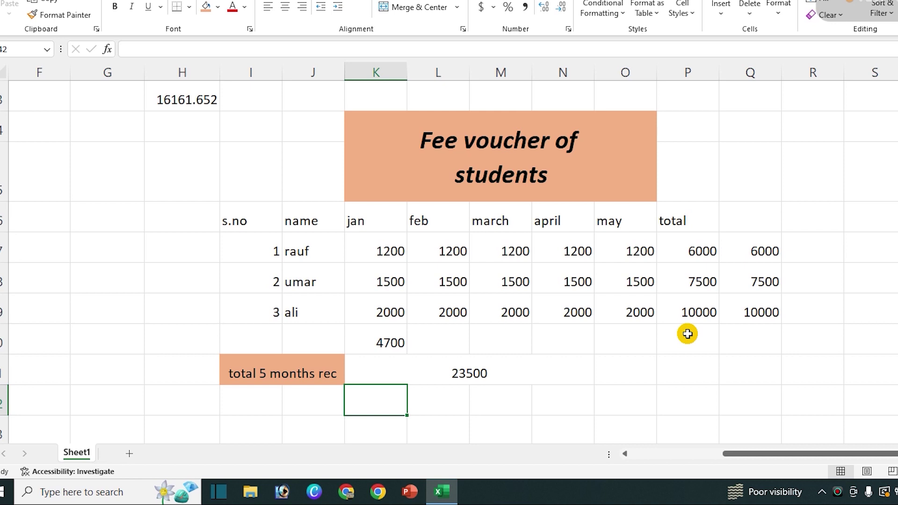
pyautogui.moveTo(381, 399); pyautogui.dragTo(581, 409)
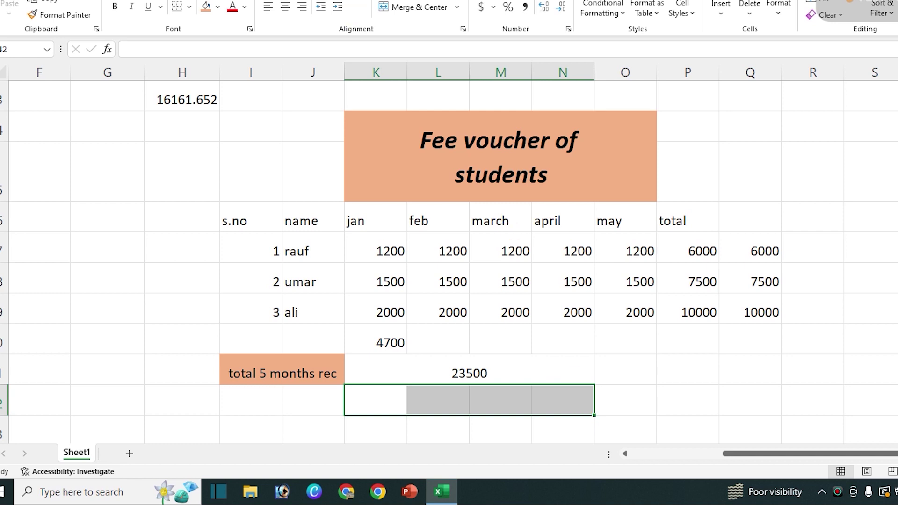
# Merge the cells below 23500 and enter =SUM(K37:K39,L37:L39), giving 9400.
pyautogui.click(408, 9)
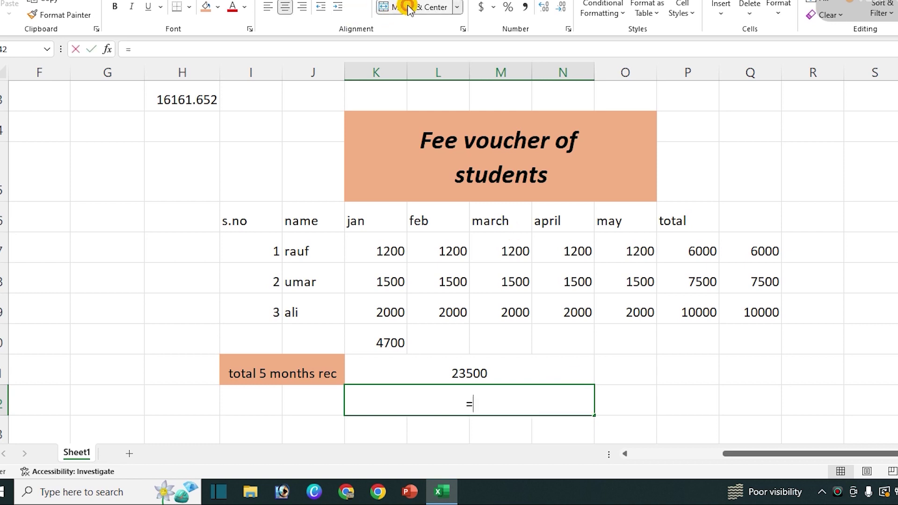
pyautogui.write('=')
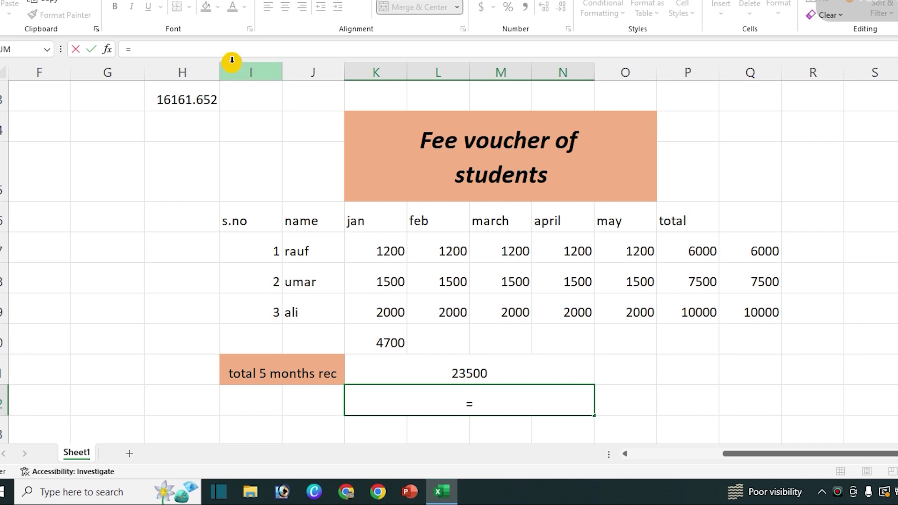
pyautogui.write('sum(')
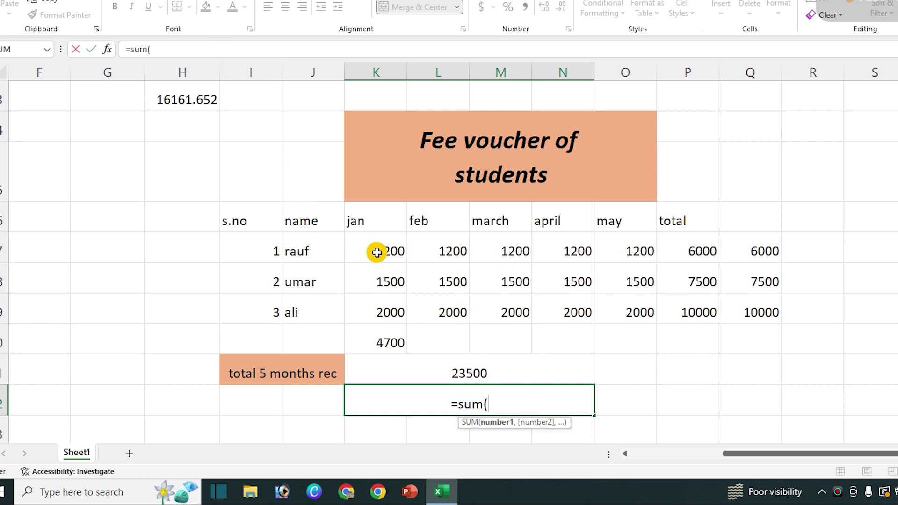
pyautogui.moveTo(376, 253); pyautogui.dragTo(374, 312)
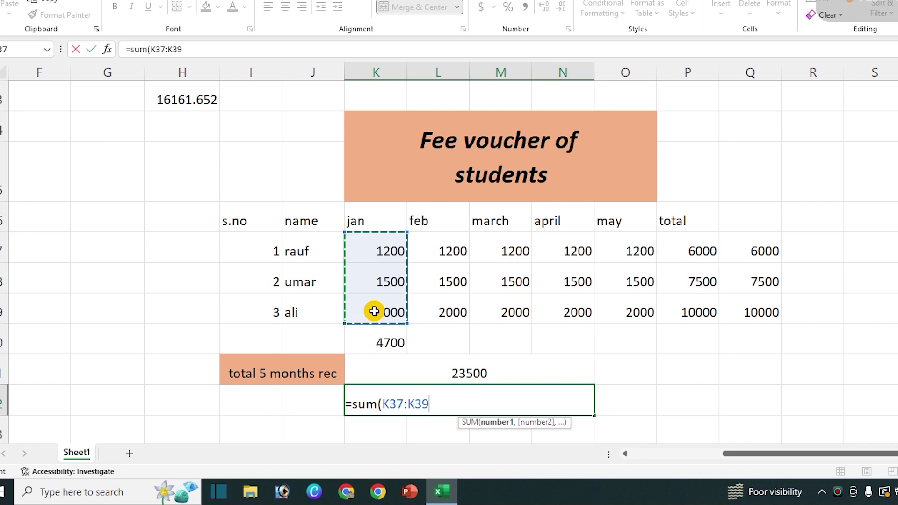
pyautogui.write(',')
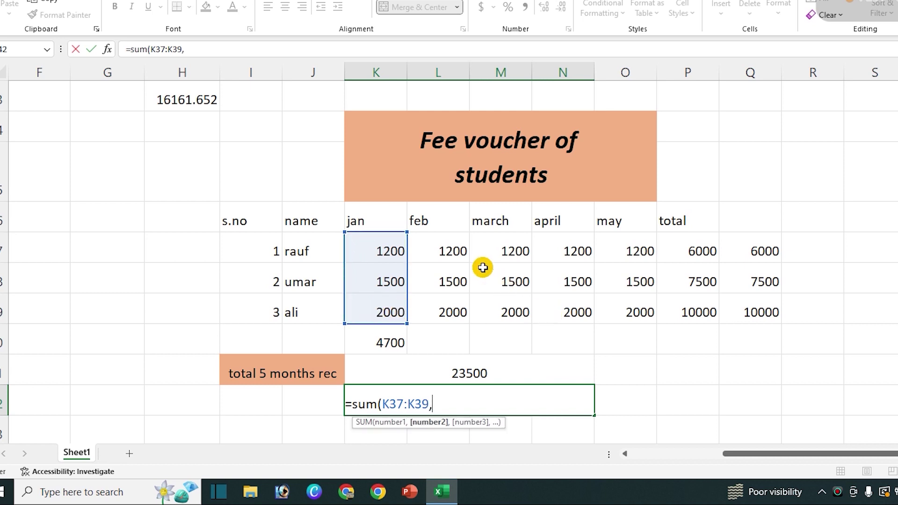
pyautogui.moveTo(445, 252); pyautogui.dragTo(443, 316)
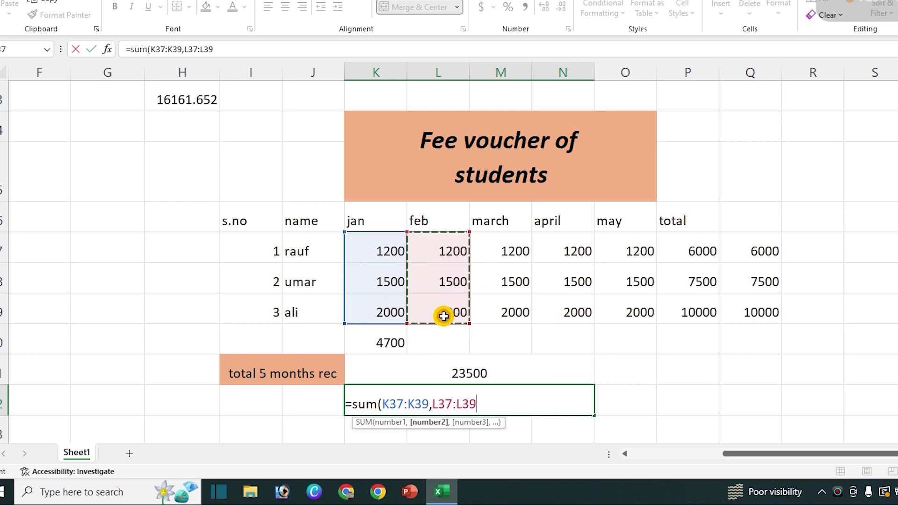
pyautogui.write(')')
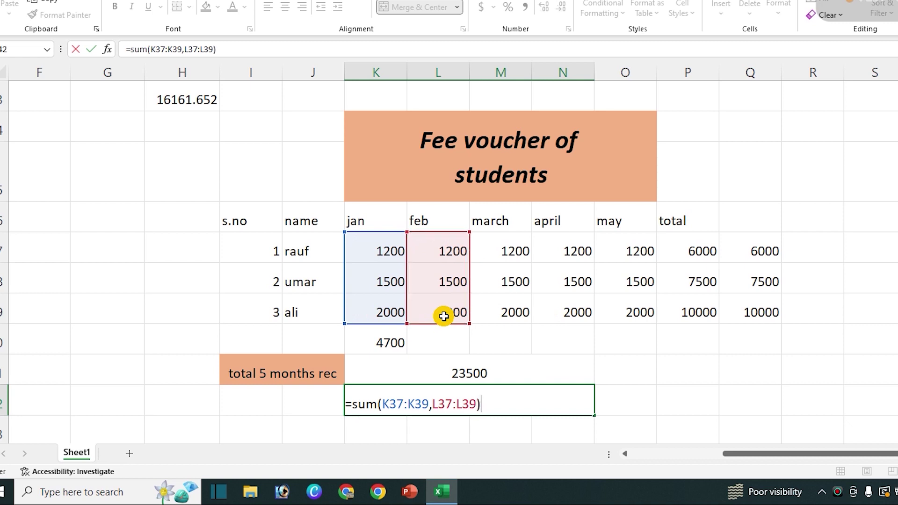
pyautogui.press('Return')
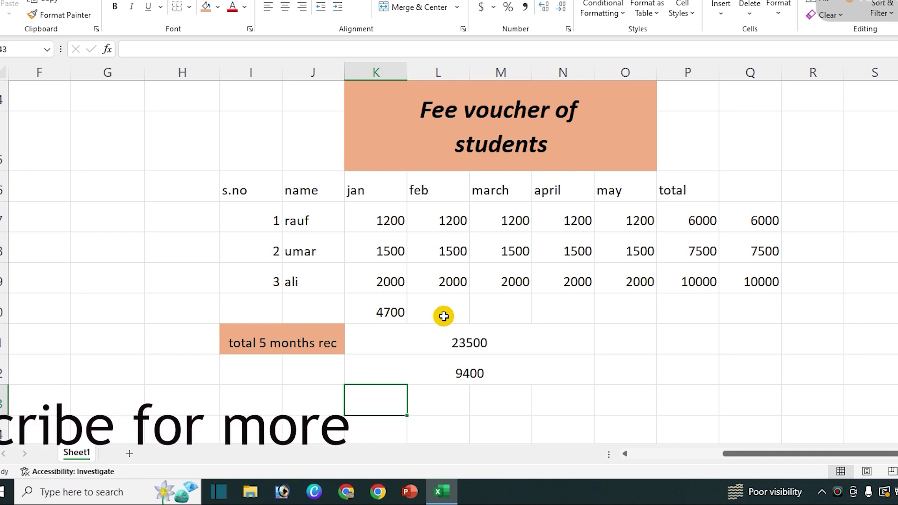
pyautogui.scroll(-2, 443, 316)
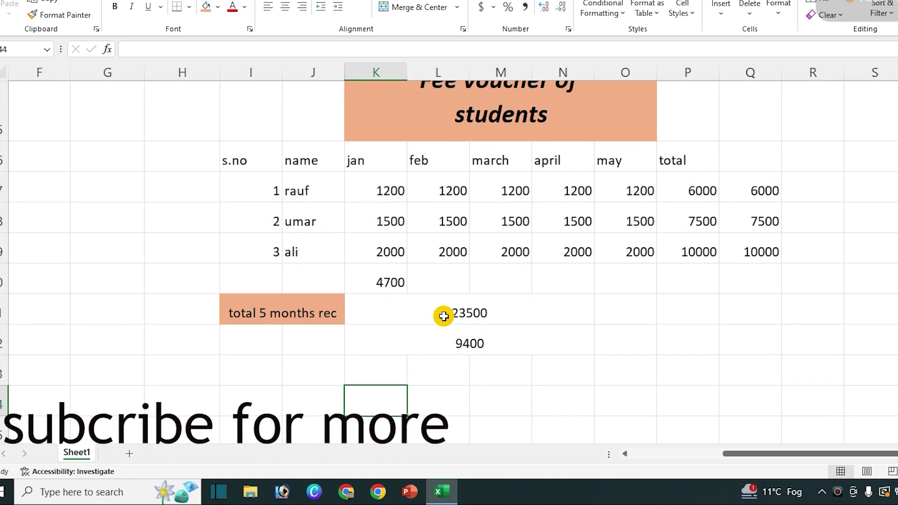
# Merge two cells below the totals and title them 'subtraction'.
pyautogui.press('Left')
pyautogui.press('Left')
pyautogui.press('Left')
pyautogui.press('Down')
pyautogui.press('Up')
pyautogui.press('Right')
pyautogui.hotkey('shift', 'Down')
pyautogui.hotkey('shift', 'Down')
pyautogui.hotkey('shift', 'Right')
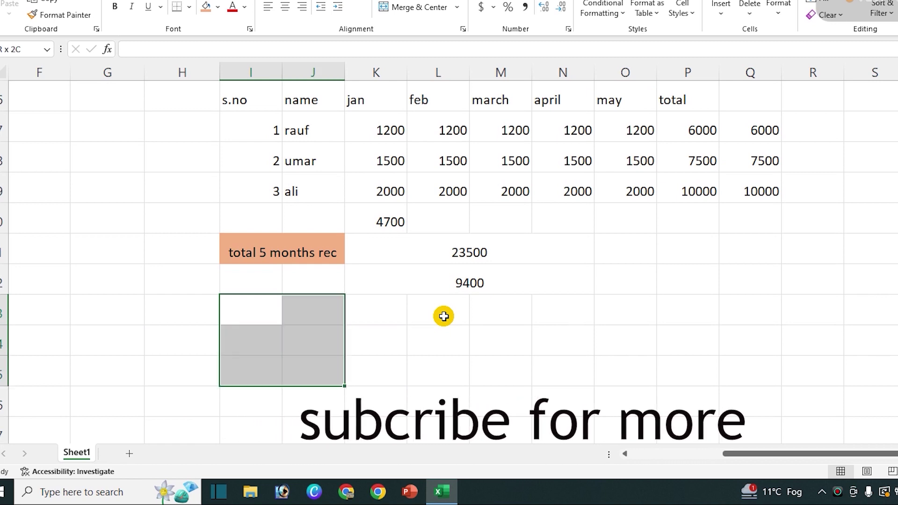
pyautogui.press('Right')
pyautogui.hotkey('shift', 'Right')
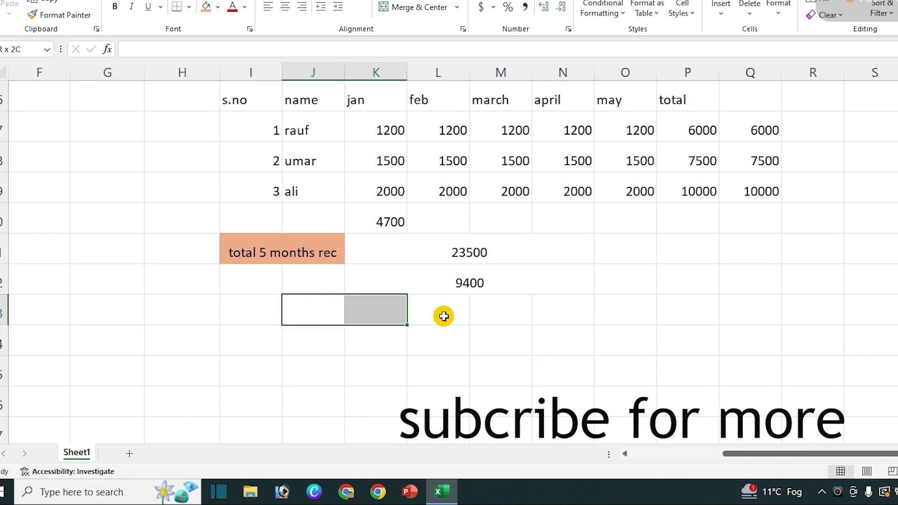
pyautogui.click(423, 9)
pyautogui.write('subtraction')
pyautogui.press('Return')
# Enter the headers sr, name, total pay, expense and Saving in the row below.
pyautogui.press('Left')
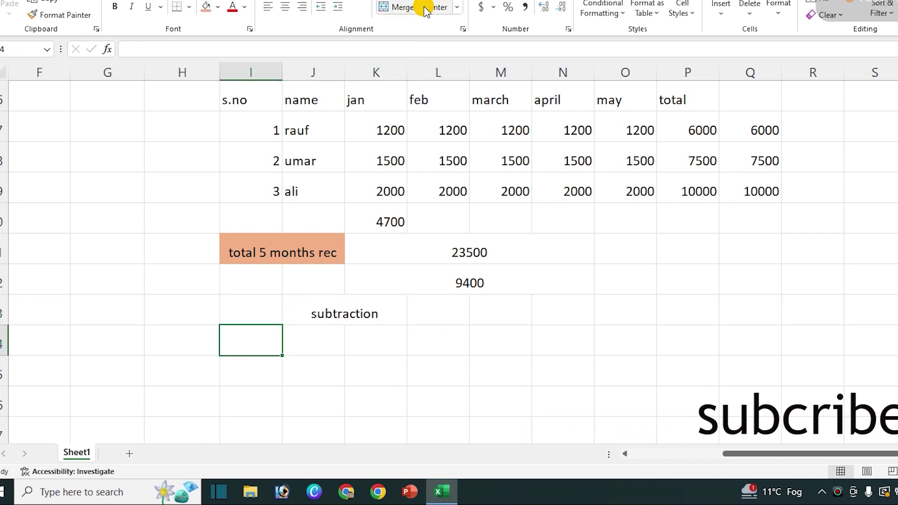
pyautogui.press('Left')
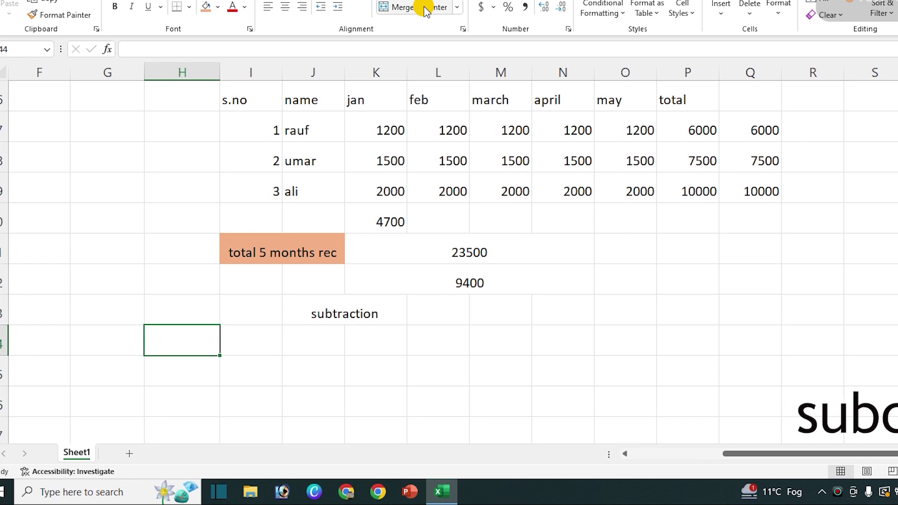
pyautogui.write('sr')
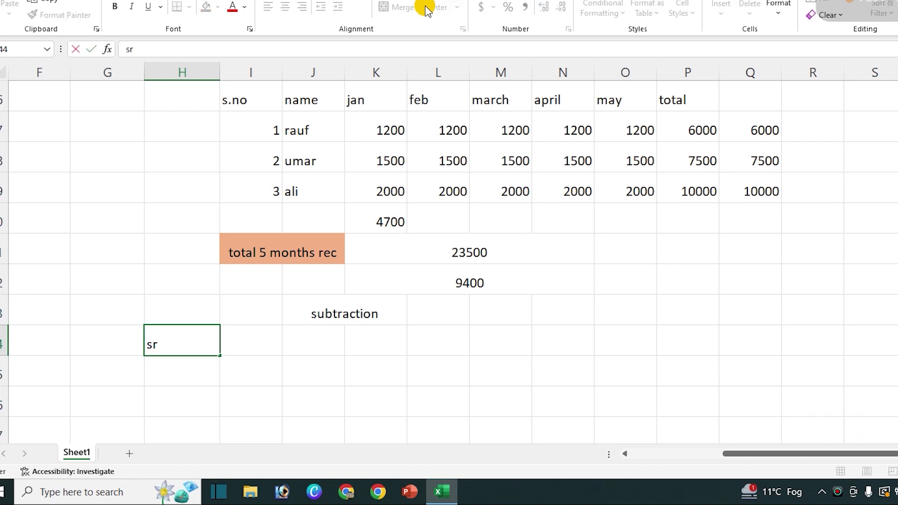
pyautogui.press('Tab')
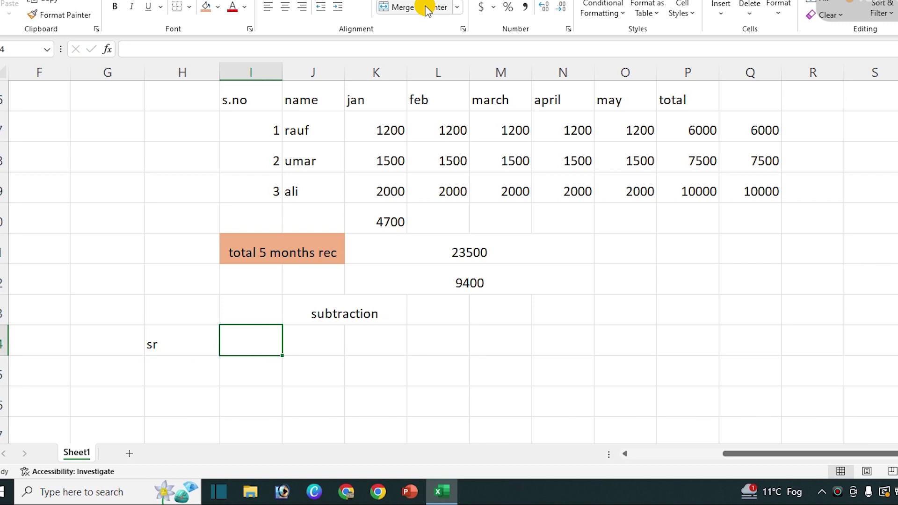
pyautogui.write('name')
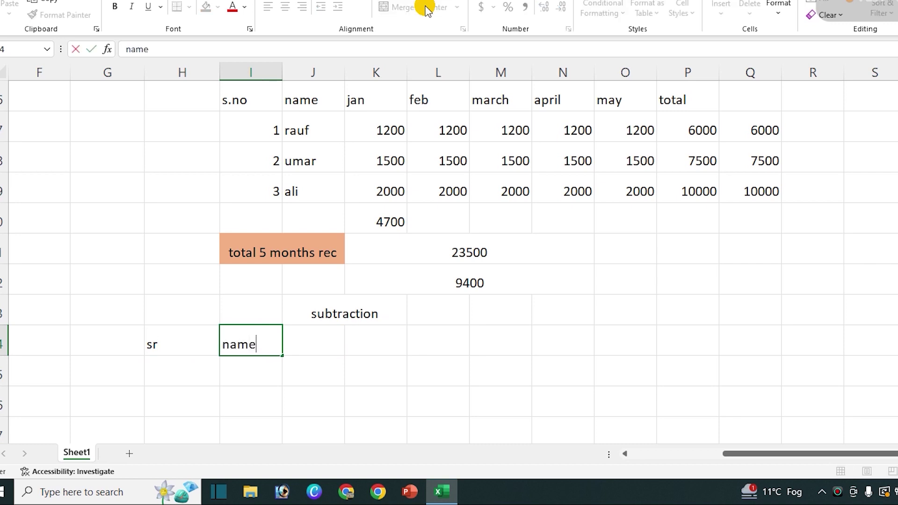
pyautogui.press('Tab')
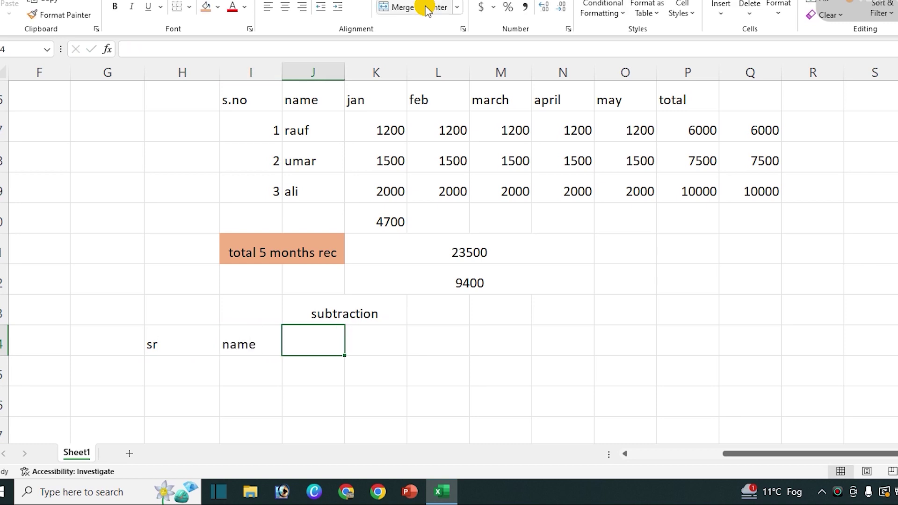
pyautogui.write('total pay')
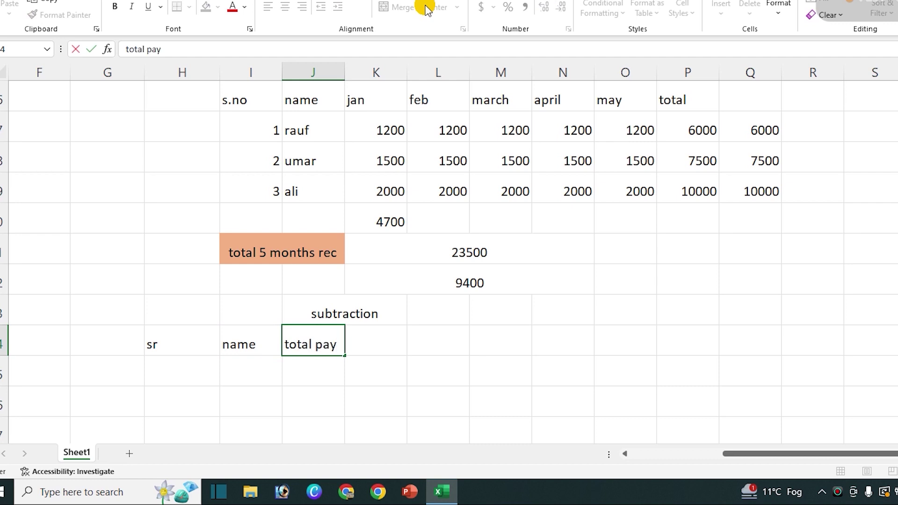
pyautogui.press('Tab')
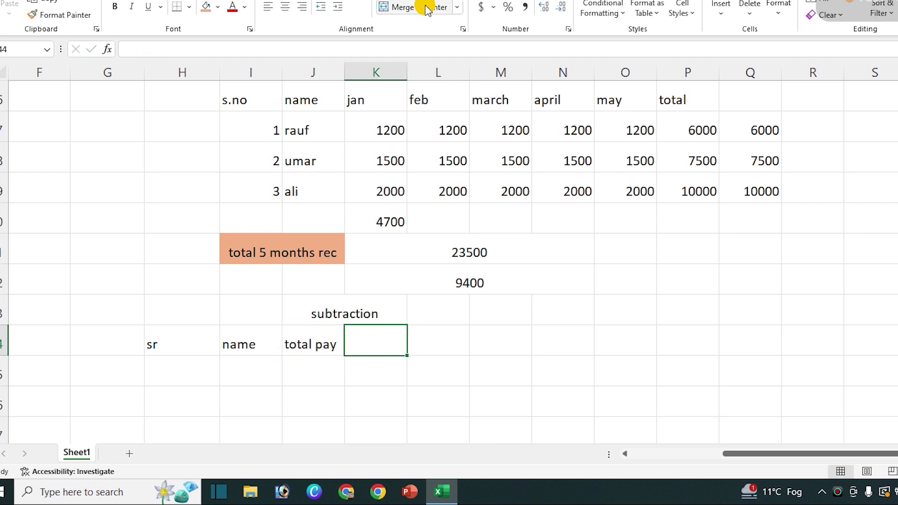
pyautogui.write('expense')
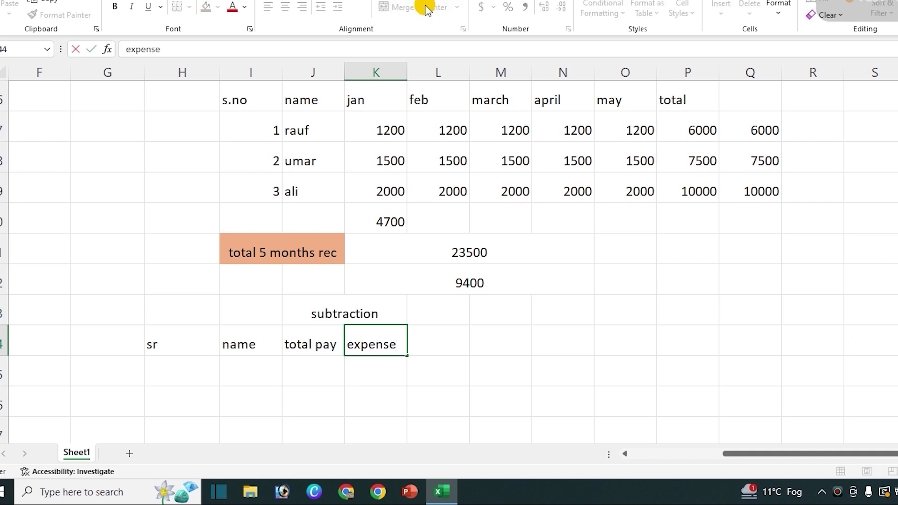
pyautogui.press('Tab')
pyautogui.write('S')
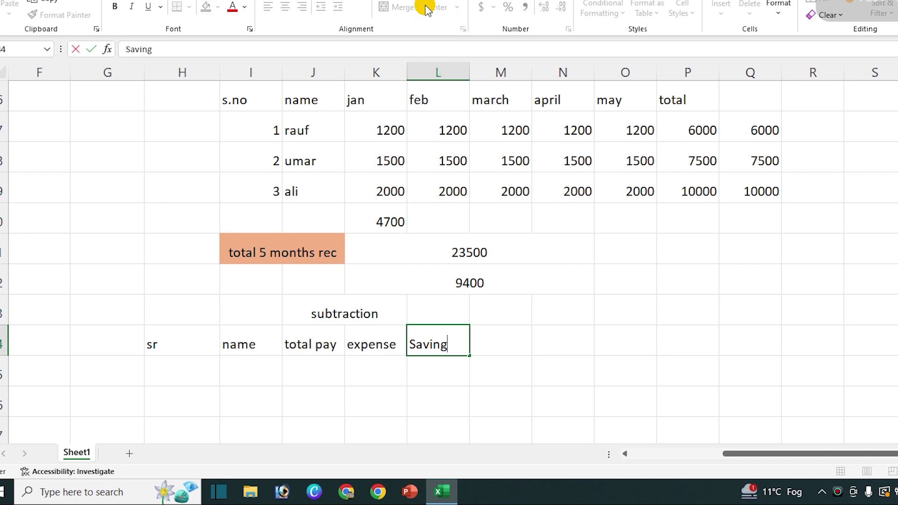
pyautogui.press('Return')
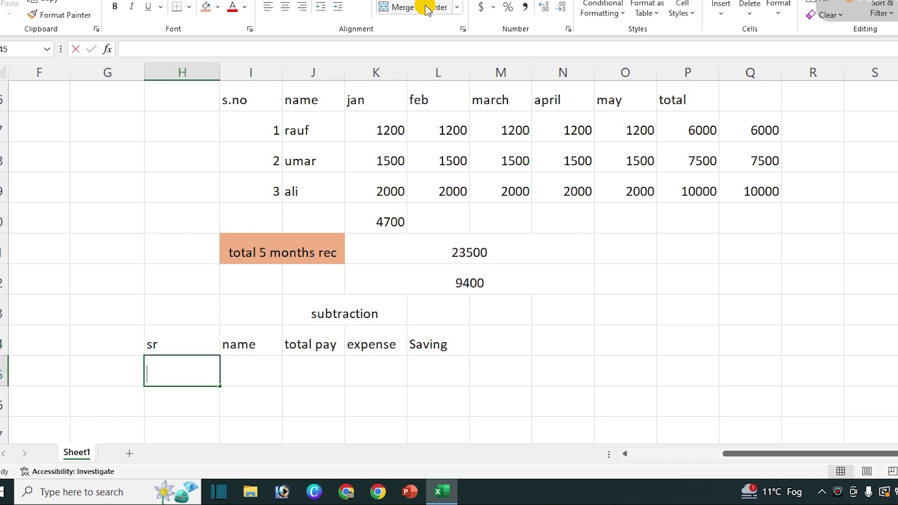
# Number the sr column 1 to 4 and enter the four student names beside them.
pyautogui.write('1 2 3 4')
pyautogui.press('Return')
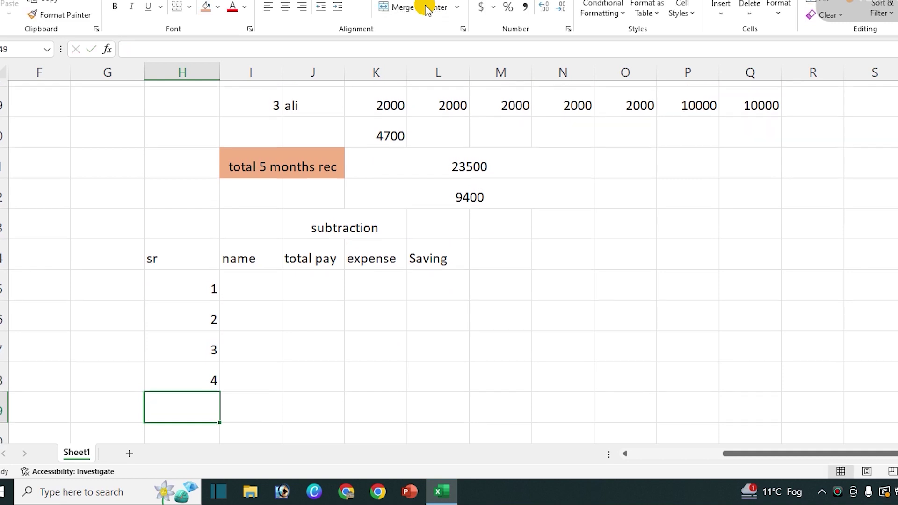
pyautogui.press('Right')
pyautogui.press('Up')
pyautogui.press('Up')
pyautogui.press('Up')
pyautogui.press('Up')
pyautogui.write('rauf')
pyautogui.press('Return')
pyautogui.write('u')
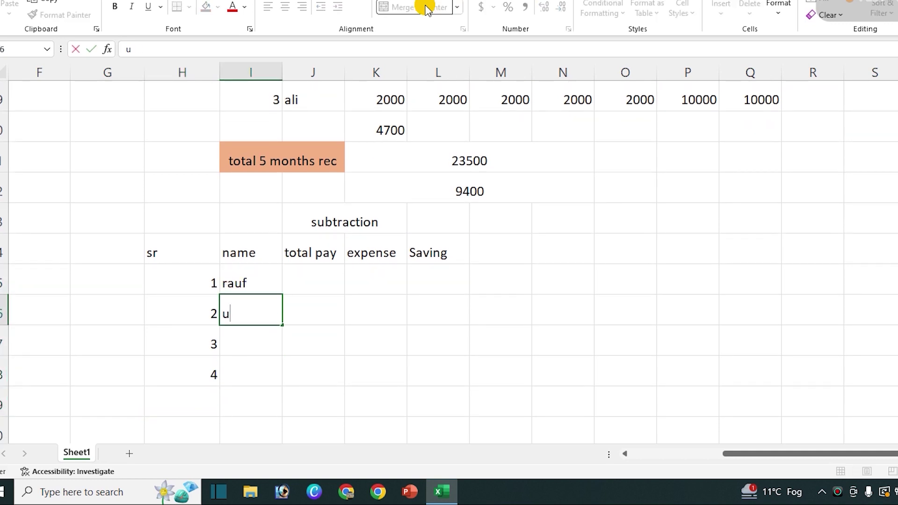
pyautogui.press('Return')
pyautogui.write('ali')
pyautogui.press('Return')
pyautogui.write('hamza')
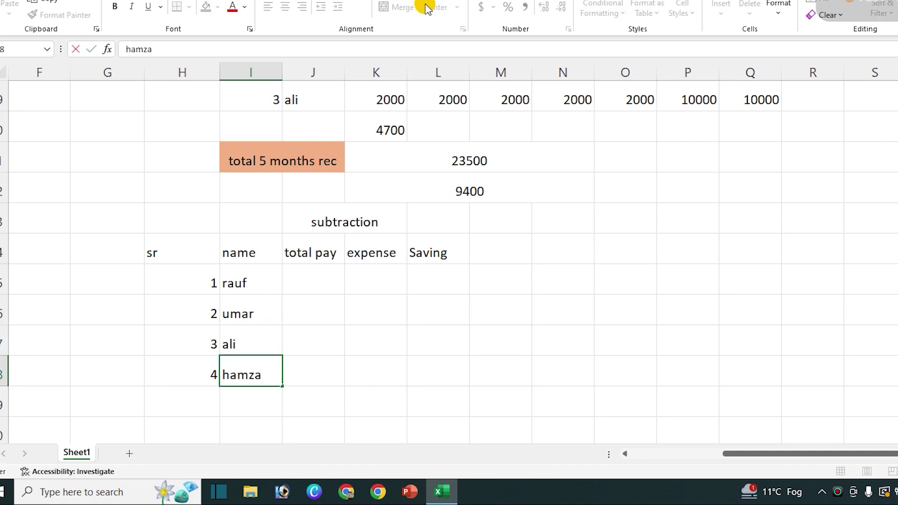
pyautogui.press('Right')
pyautogui.press('Up')
pyautogui.press('Up')
pyautogui.press('Up')
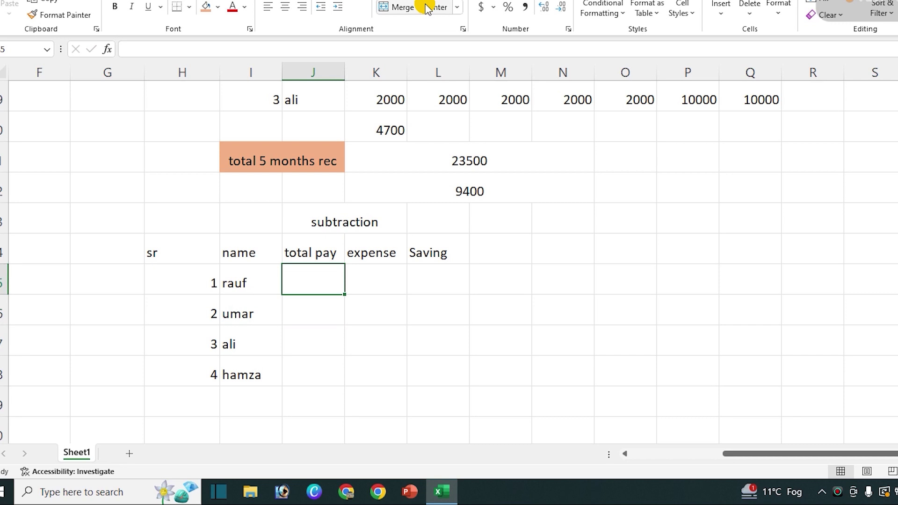
# Enter total pay amounts 1000000, 50000, 30000 and 60000.
pyautogui.write('1000000')
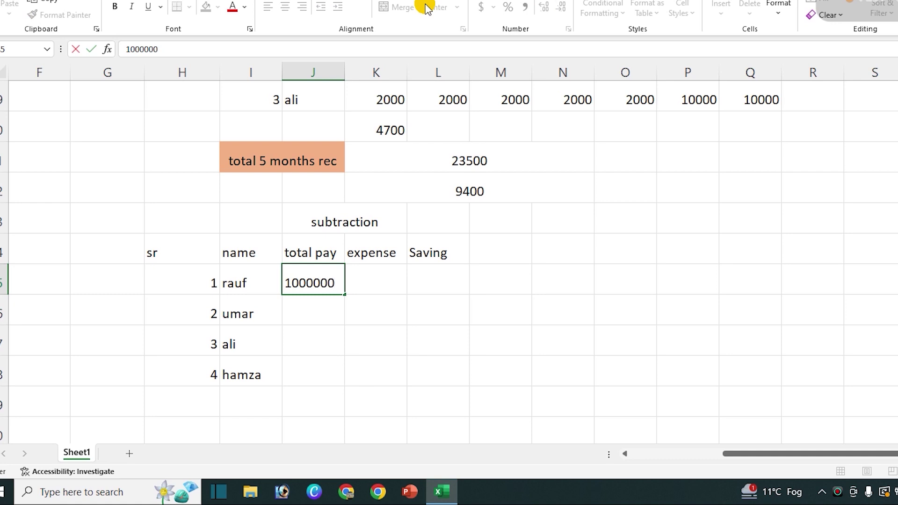
pyautogui.press('Return')
pyautogui.write('5')
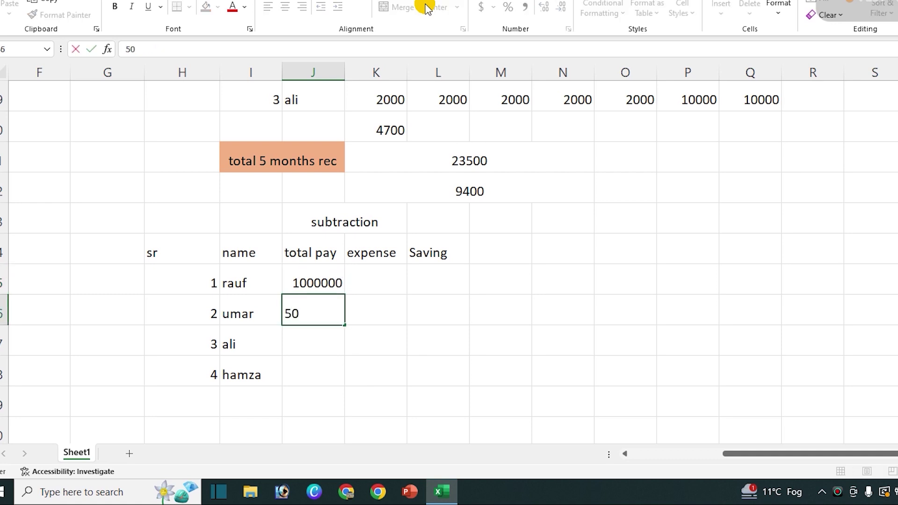
pyautogui.write('000')
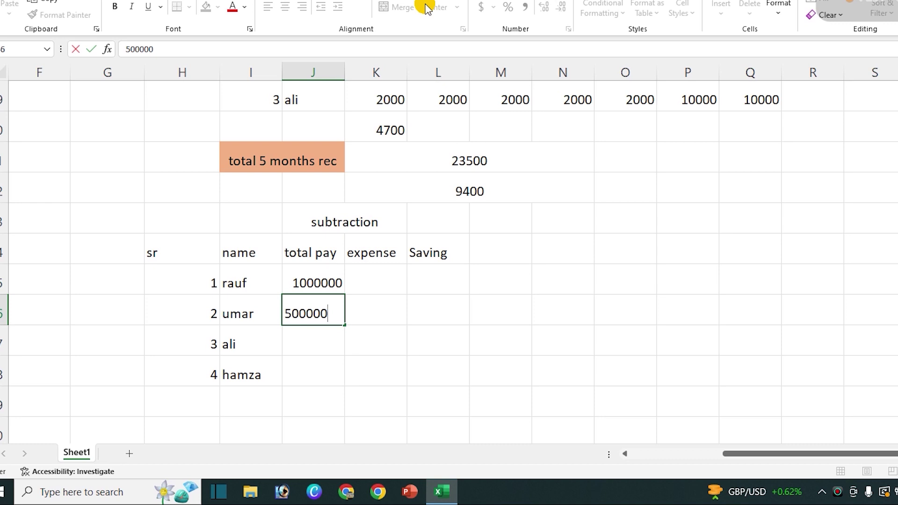
pyautogui.press('Return')
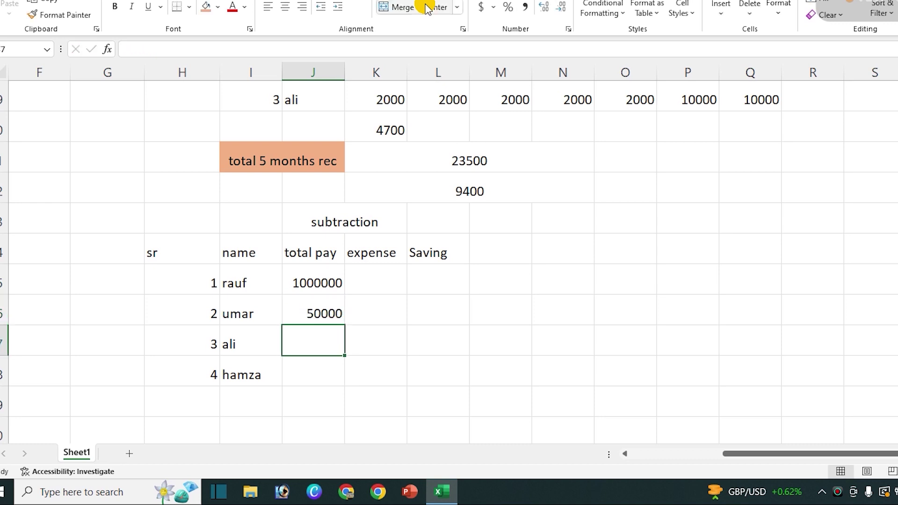
pyautogui.write('3000')
pyautogui.press('Return')
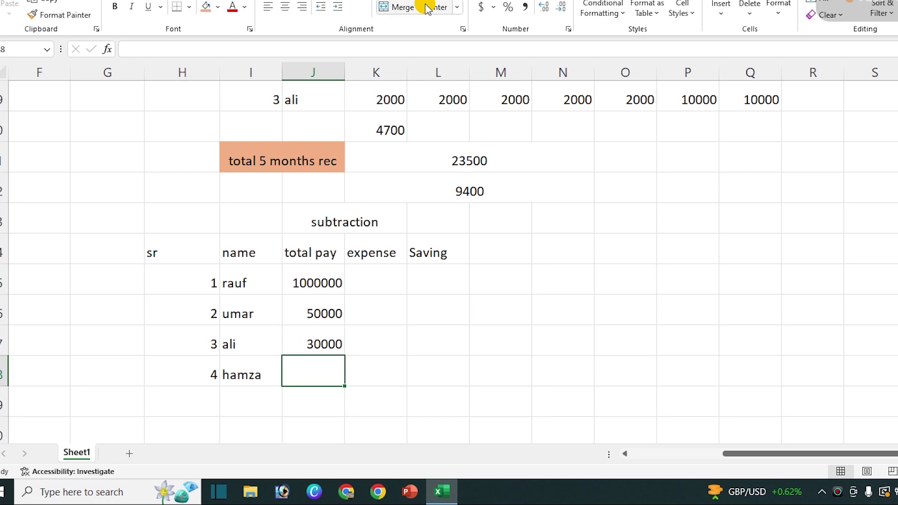
pyautogui.write('6')
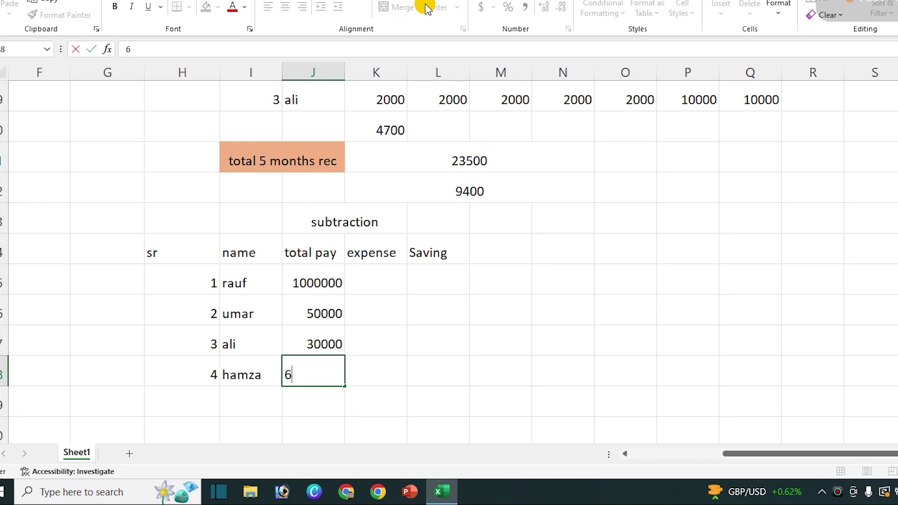
pyautogui.press('Tab')
pyautogui.press('Up')
pyautogui.press('Up')
pyautogui.press('Up')
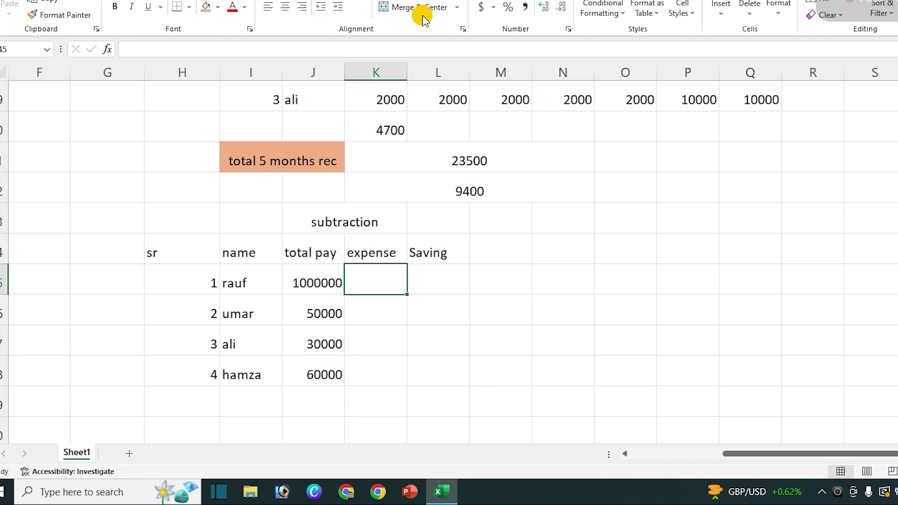
# Enter expenses 40000, 15000, 10000 and 35000 in the expense column.
pyautogui.write('400')
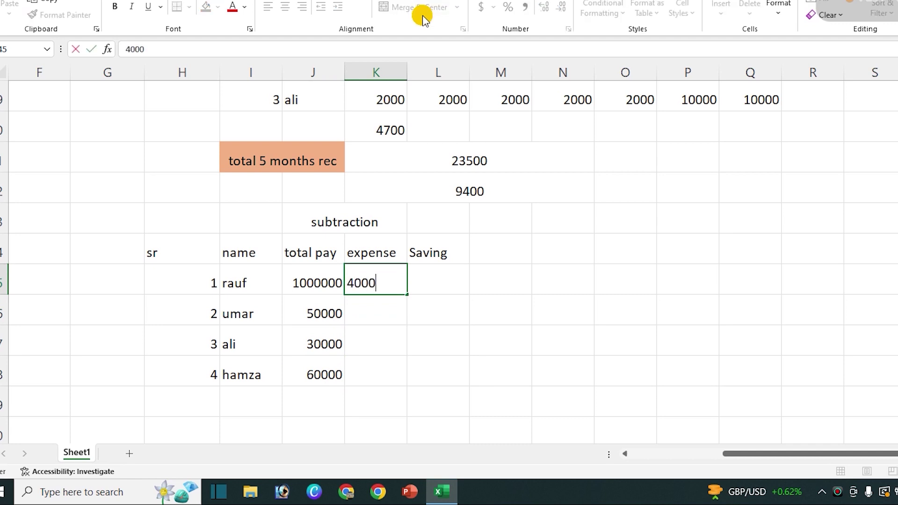
pyautogui.write('0')
pyautogui.press('Return')
pyautogui.write('1')
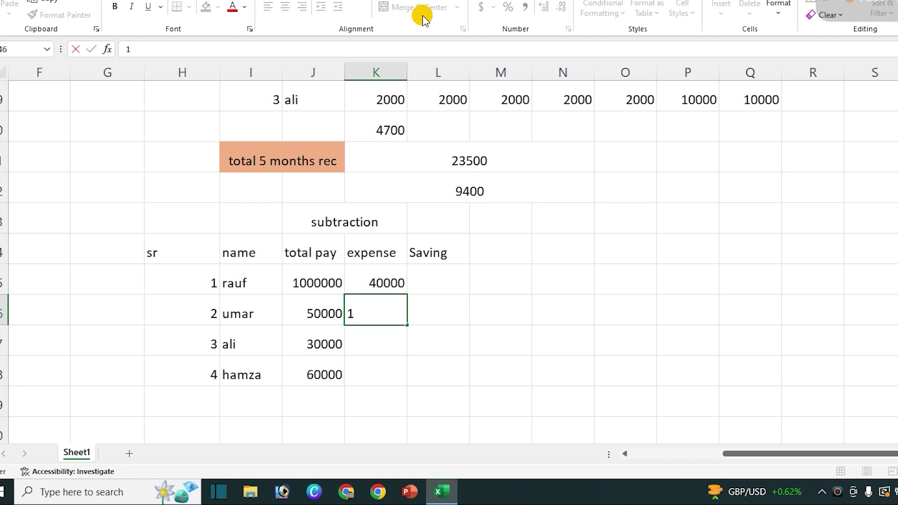
pyautogui.press('Return')
pyautogui.write('4')
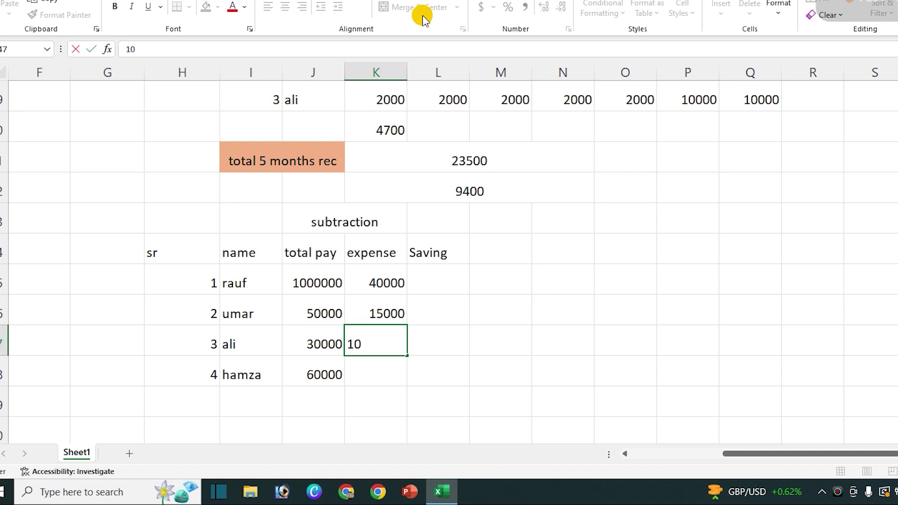
pyautogui.write('000')
pyautogui.press('Return')
pyautogui.write('3')
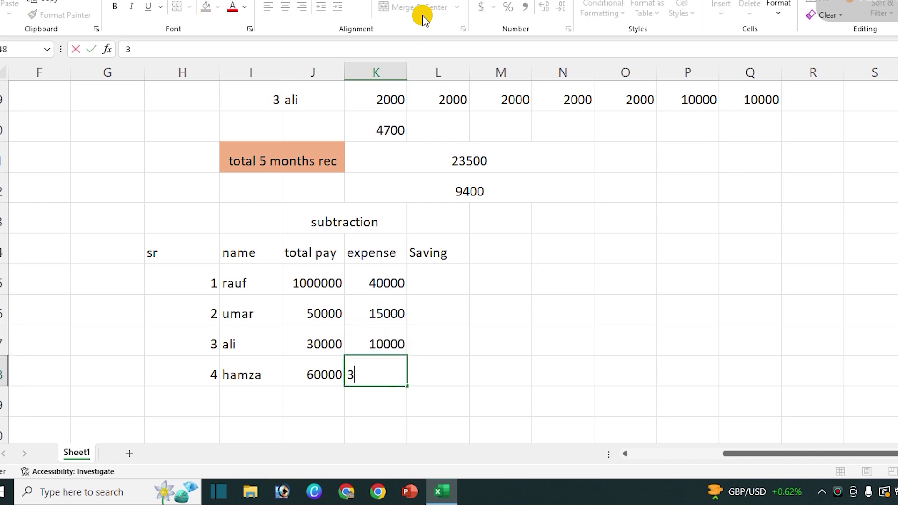
pyautogui.write('0')
pyautogui.press('Right')
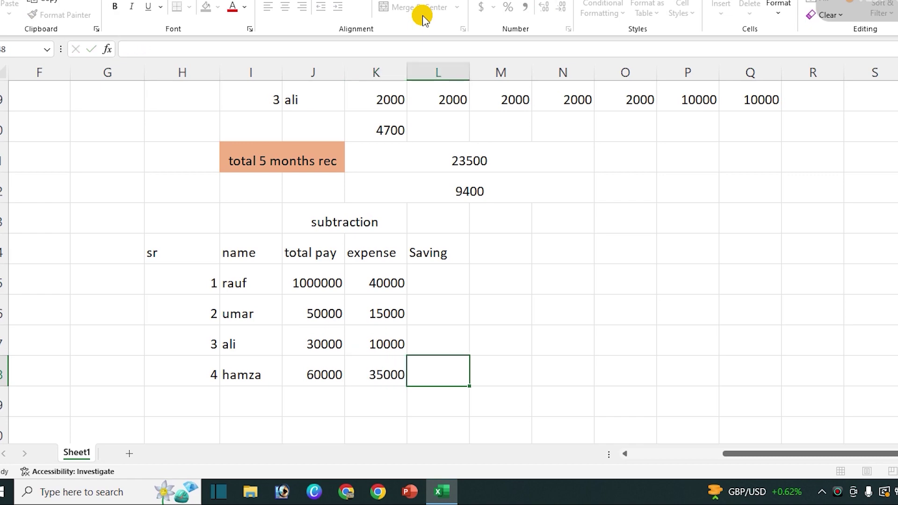
pyautogui.press('Up')
pyautogui.press('Up')
pyautogui.press('Up')
pyautogui.write('=')
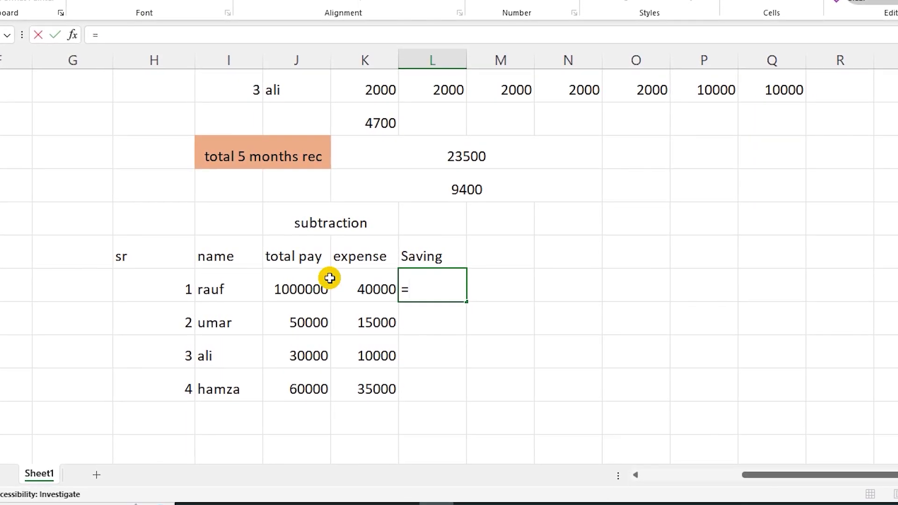
# Enter =J45-K45 in L45 and fill it down to L48, giving 960000, 35000, 20000, 25000.
pyautogui.click(308, 284)
pyautogui.write('-')
pyautogui.click(357, 284)
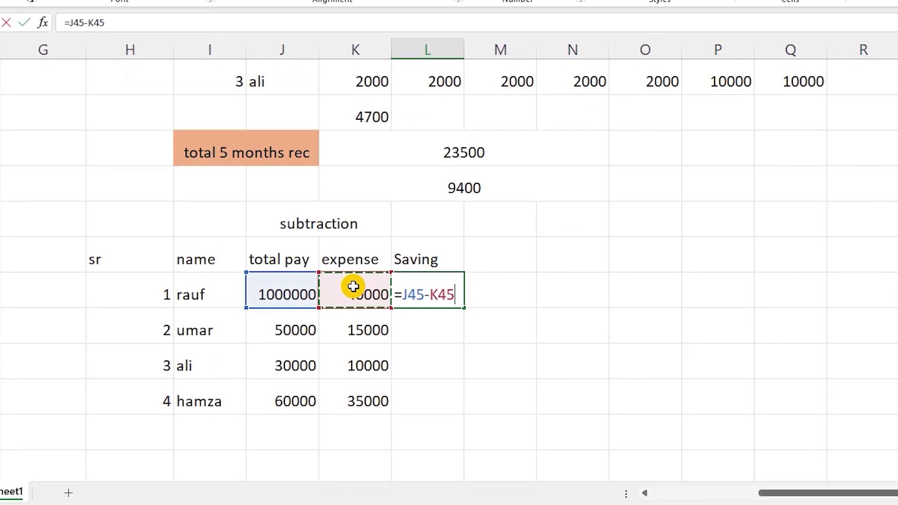
pyautogui.press('Return')
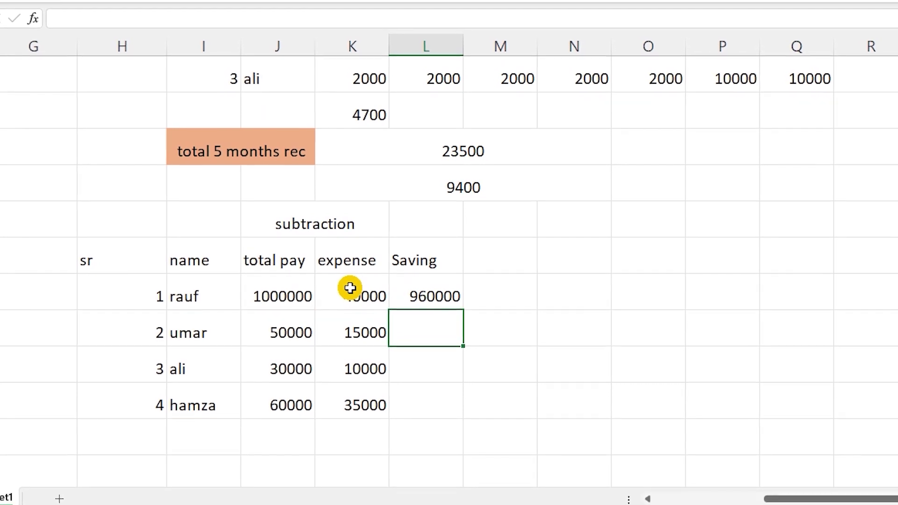
pyautogui.click(448, 294)
pyautogui.moveTo(462, 314); pyautogui.dragTo(460, 428)
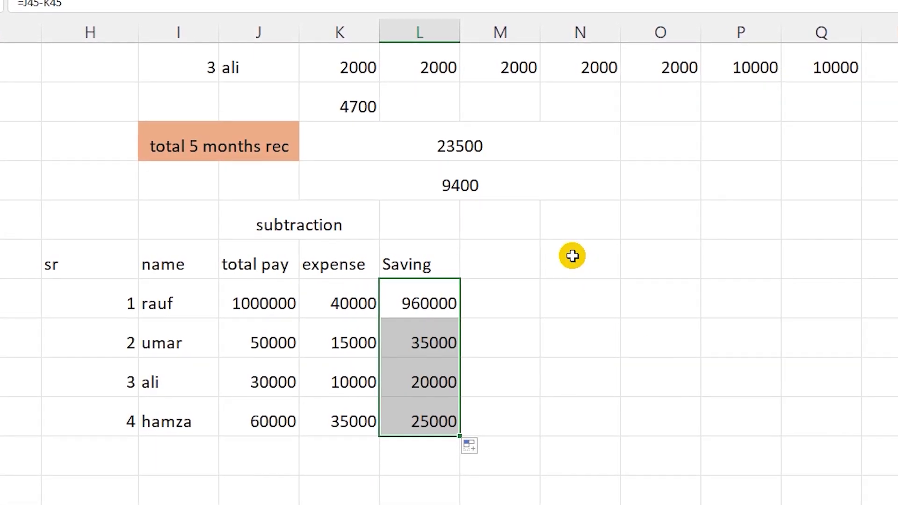
pyautogui.moveTo(571, 256); pyautogui.dragTo(658, 251)
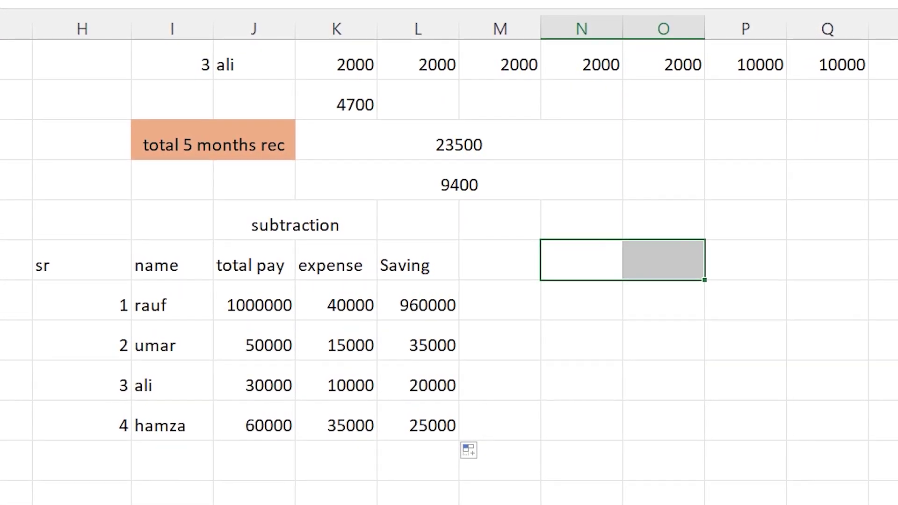
# Merge N44:O44 and label it 'total pay'.
pyautogui.hotkey('alt', 'h')
pyautogui.write('mctotal pay')
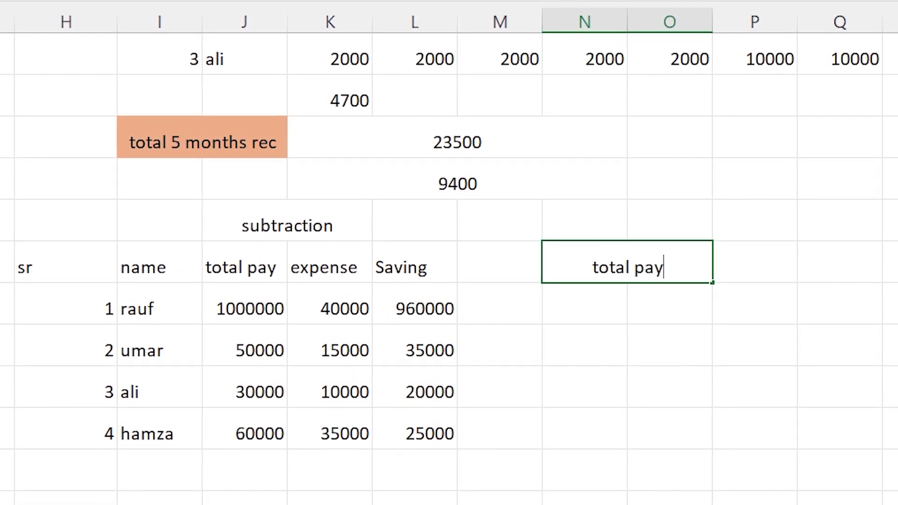
pyautogui.press('Tab')
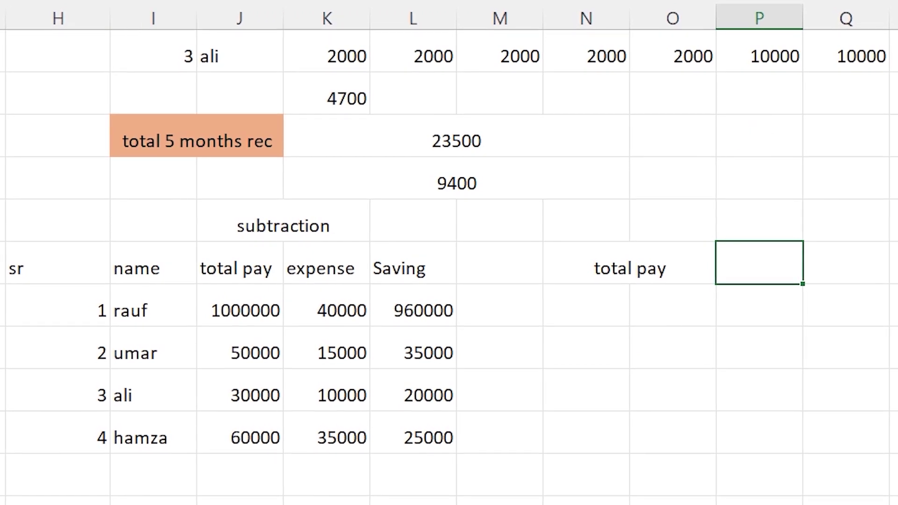
# Fill P44 yellow and the total pay label light green, then select P44:Q44 to merge.
pyautogui.hotkey('alt', 'h')
pyautogui.press('h')
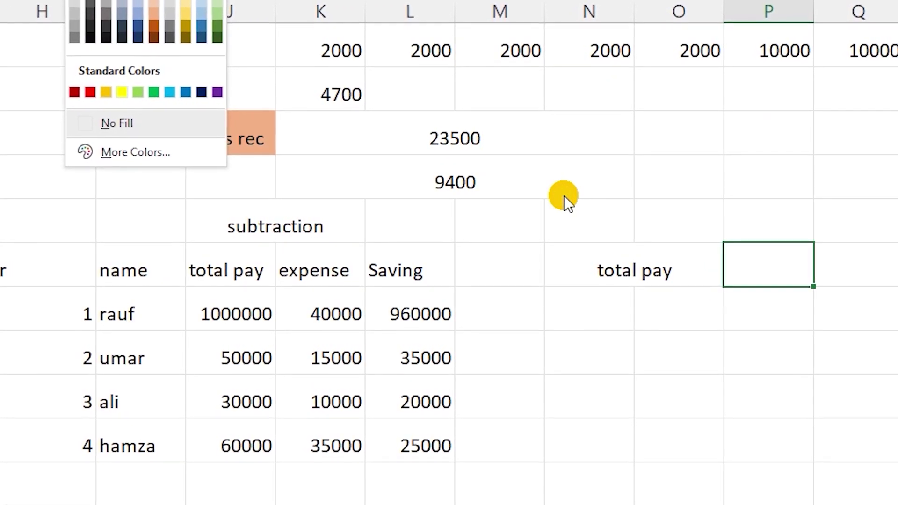
pyautogui.click(119, 88)
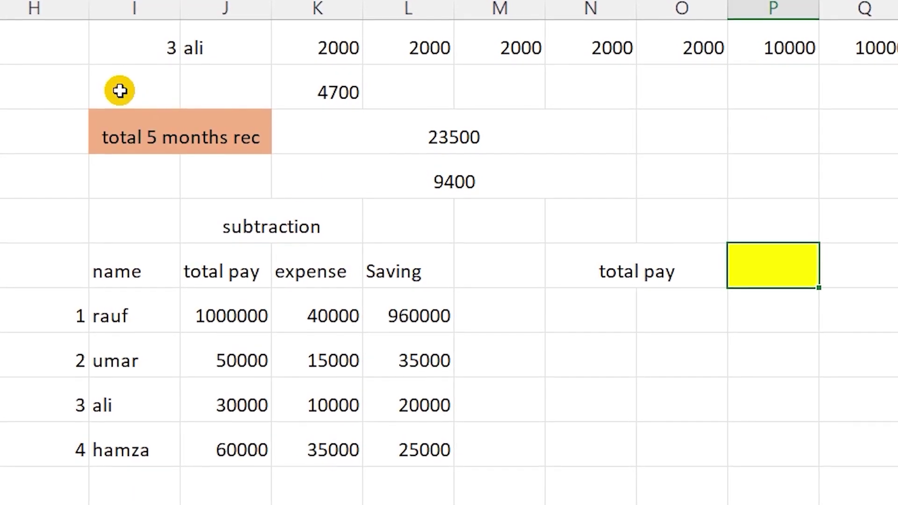
pyautogui.click(595, 269)
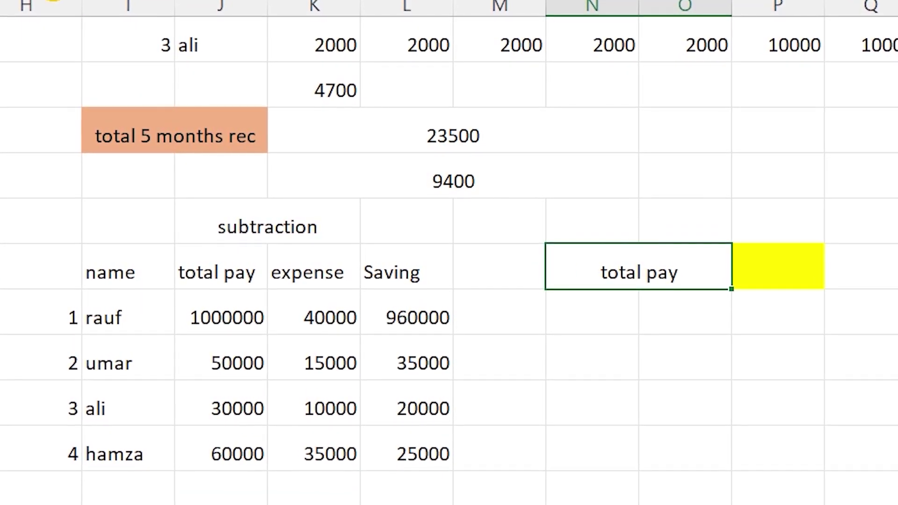
pyautogui.click(54, 1)
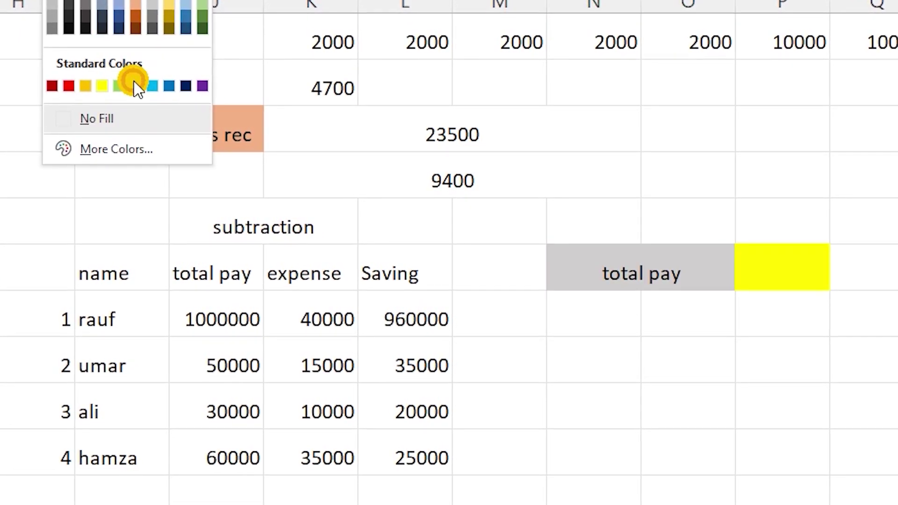
pyautogui.click(114, 85)
pyautogui.press('Right')
pyautogui.hotkey('shift', 'Right')
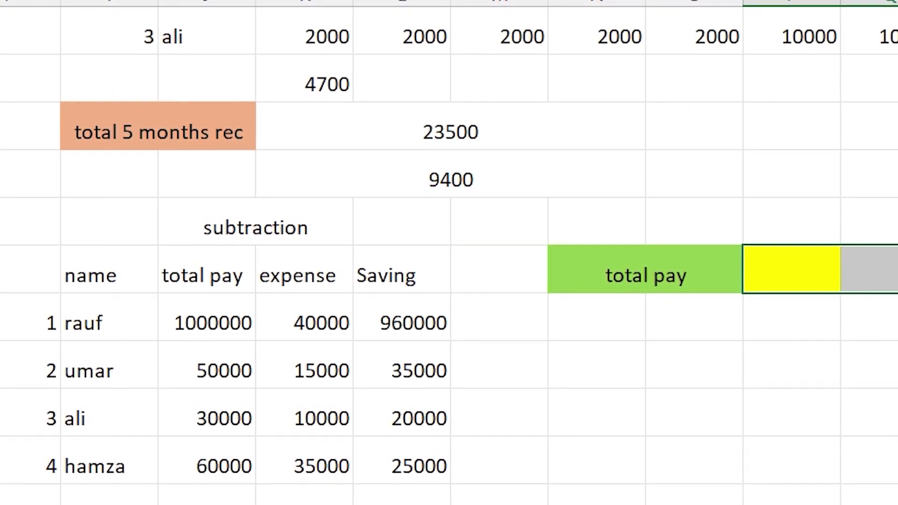
pyautogui.hotkey('alt', 'h')
# Merge the yellow value cells and enter =SUM(J45:J48), showing 1140000.
pyautogui.press('m')
pyautogui.press('c')
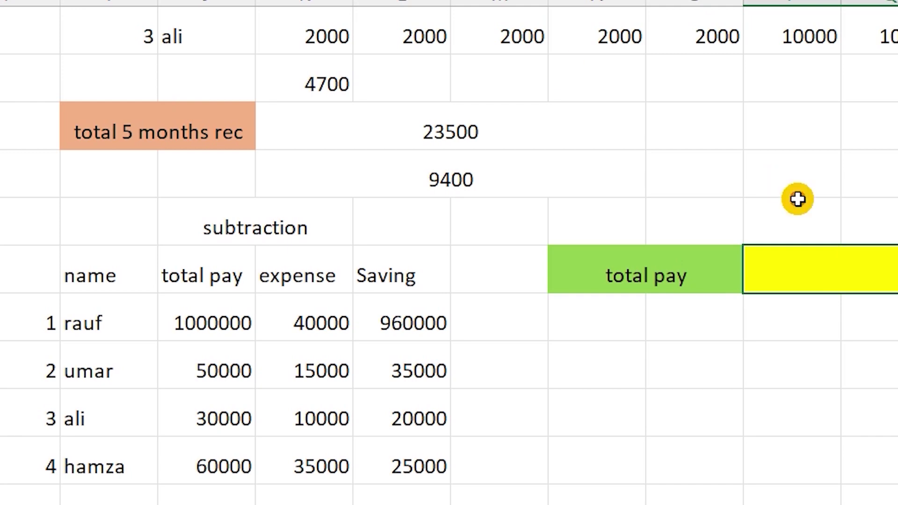
pyautogui.write('=')
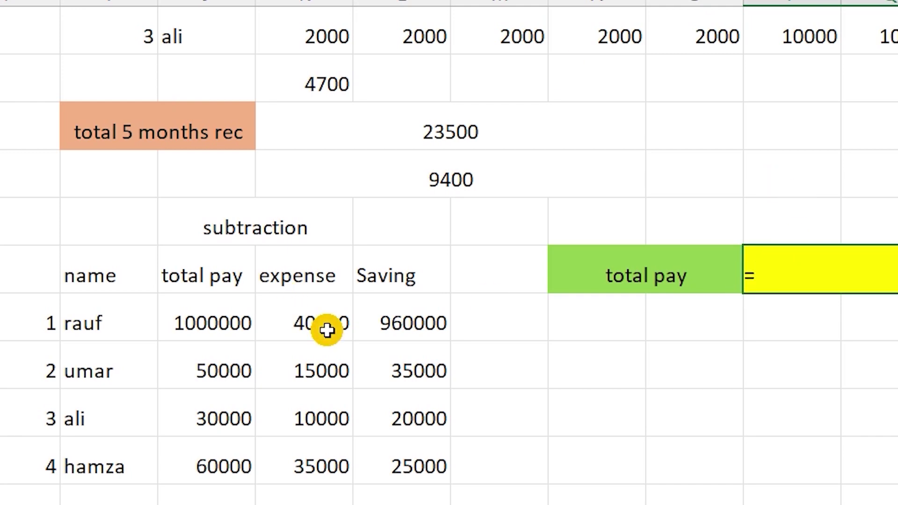
pyautogui.write('sum')
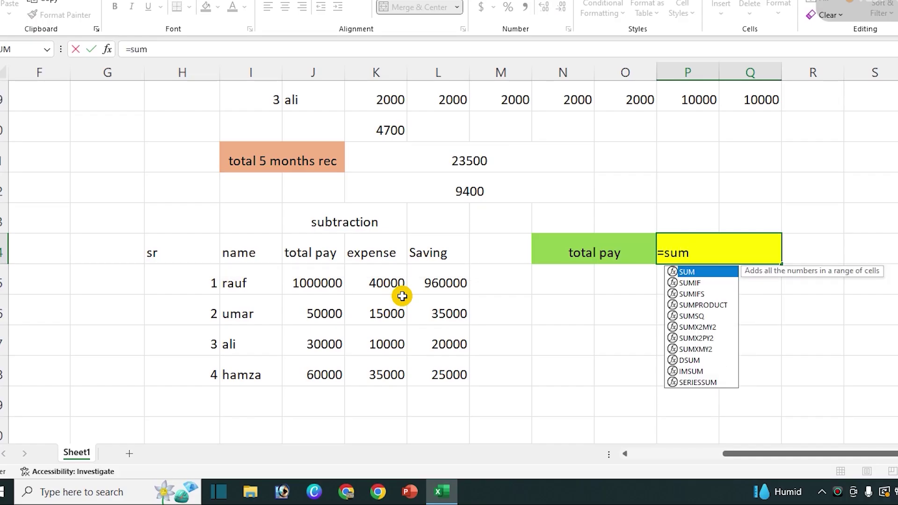
pyautogui.write('(')
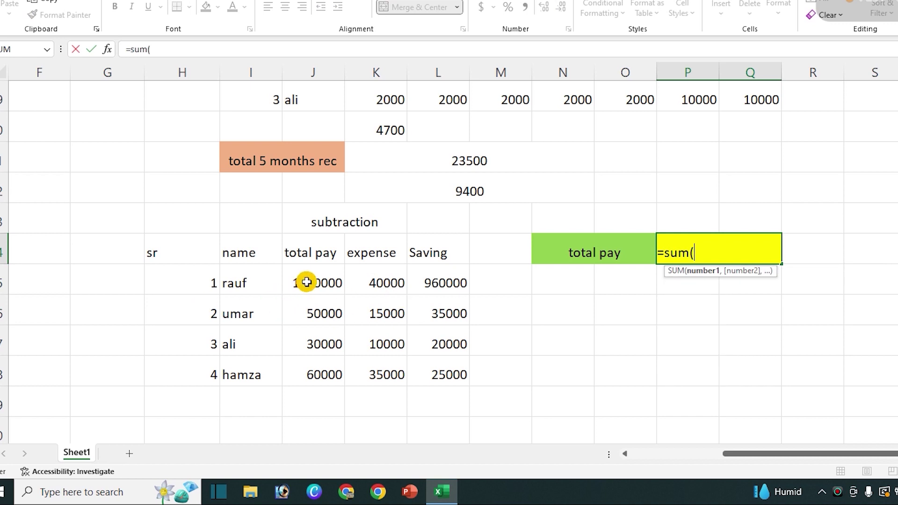
pyautogui.moveTo(306, 282); pyautogui.dragTo(297, 369)
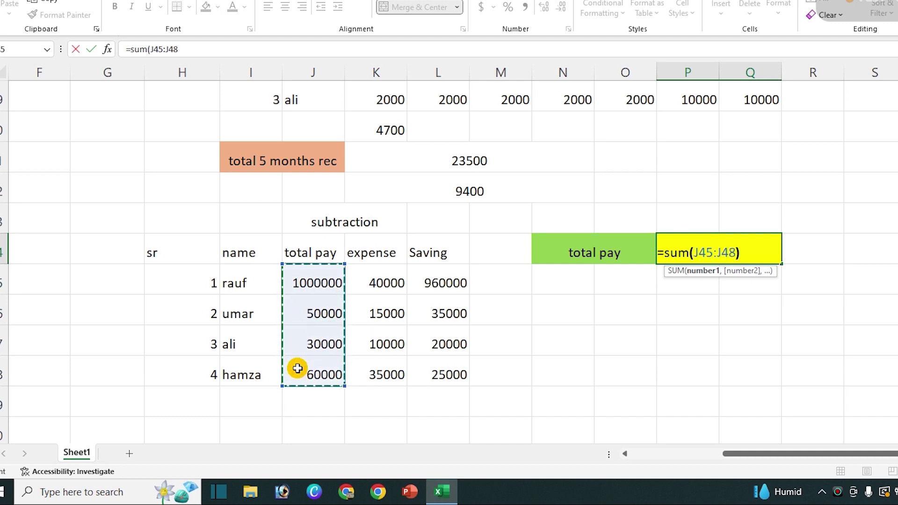
pyautogui.press('Return')
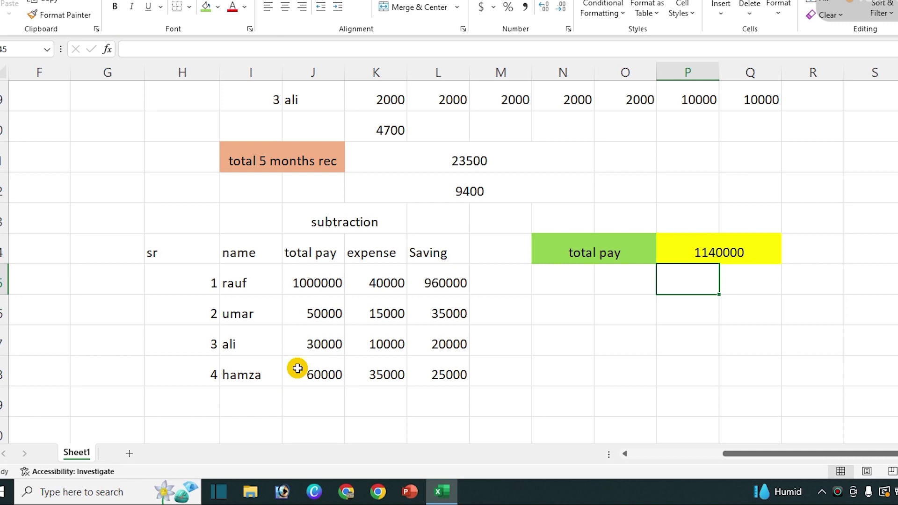
pyautogui.click(592, 312)
# Merge the two cell pairs for the total expense label and its value.
pyautogui.moveTo(595, 313); pyautogui.dragTo(627, 311)
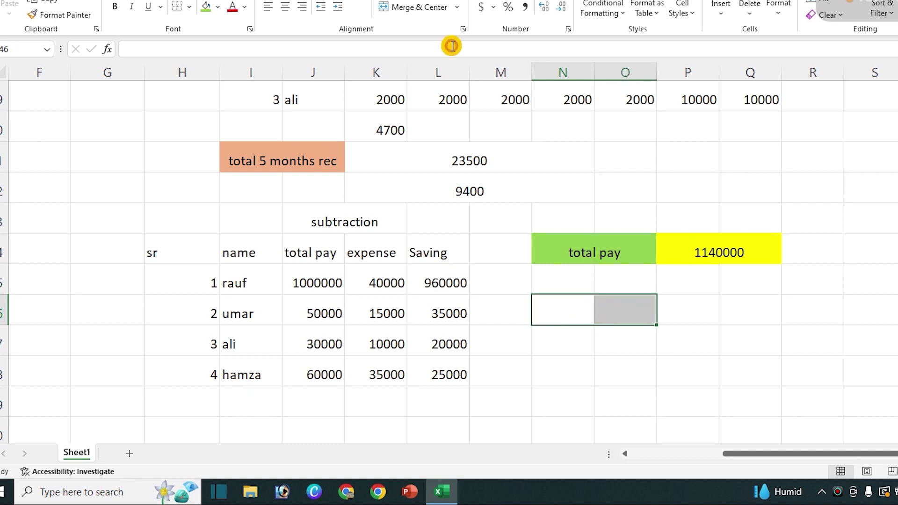
pyautogui.click(414, 7)
pyautogui.moveTo(692, 307); pyautogui.dragTo(733, 314)
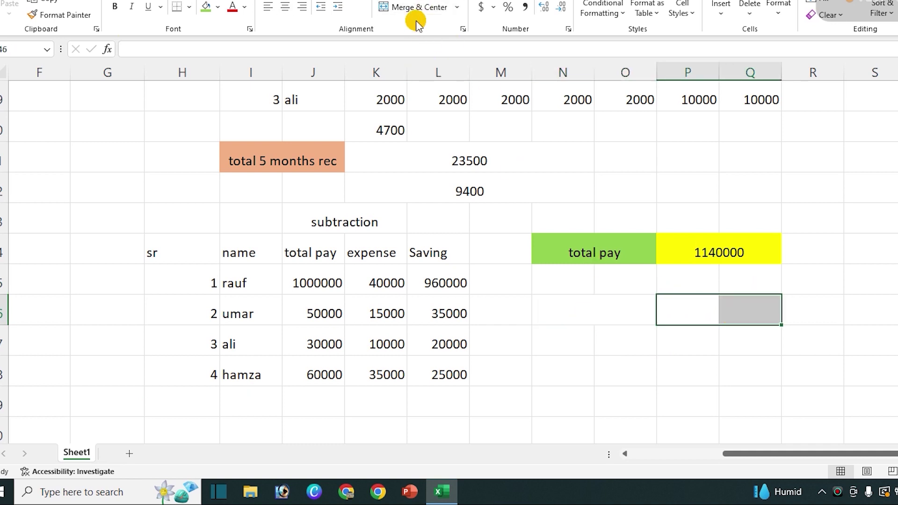
pyautogui.click(414, 8)
# Label the row 'total expense' and sum the expense column with =SUM(K45:K48), giving 100000.
pyautogui.click(565, 313)
pyautogui.write('total expense')
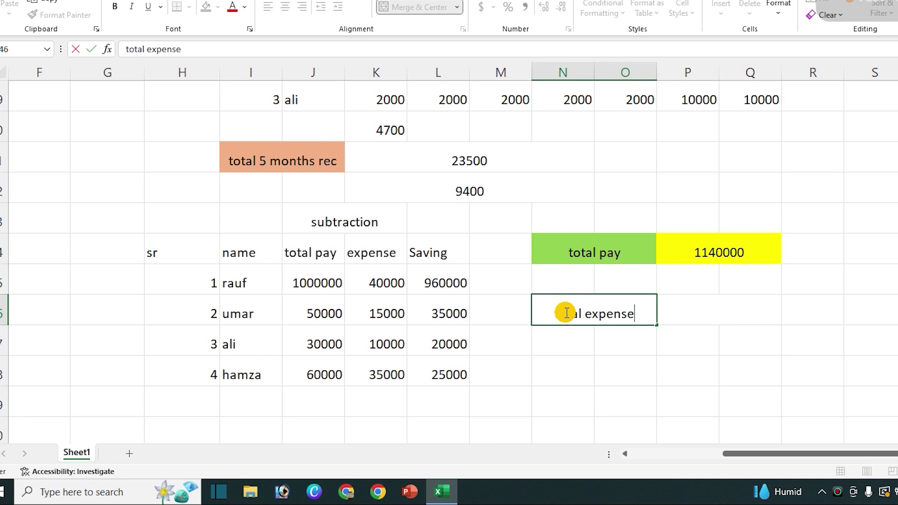
pyautogui.press('Tab')
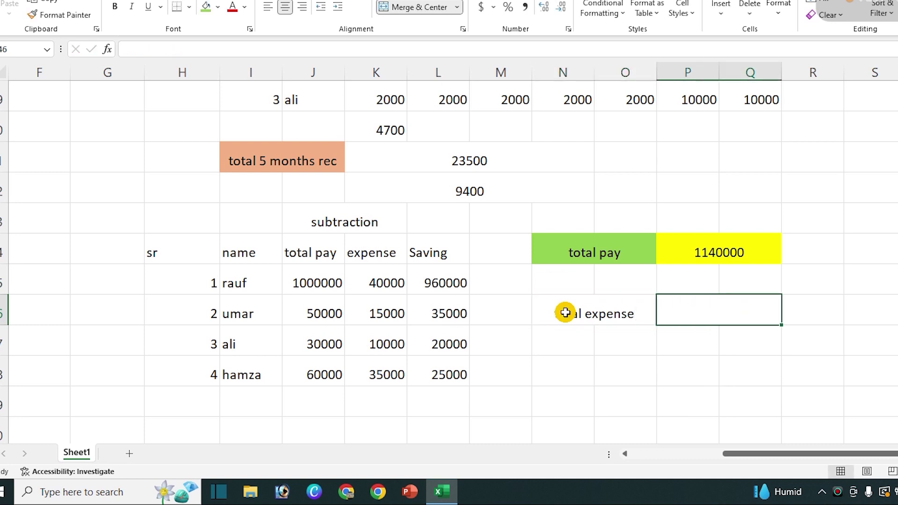
pyautogui.write('=')
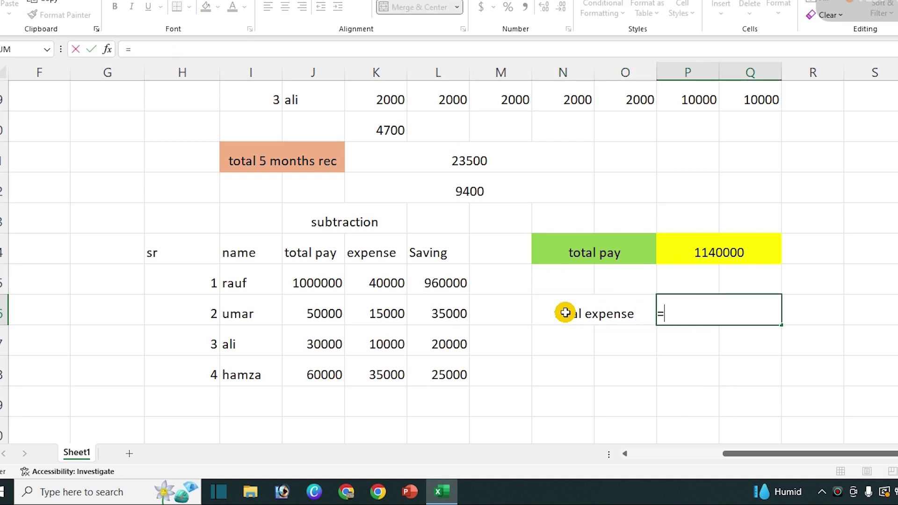
pyautogui.write('sum(')
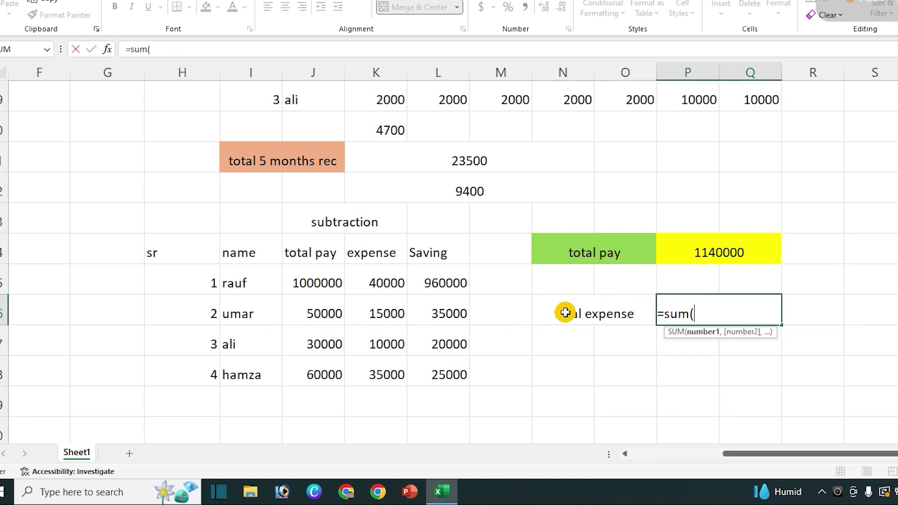
pyautogui.moveTo(388, 280); pyautogui.dragTo(390, 379)
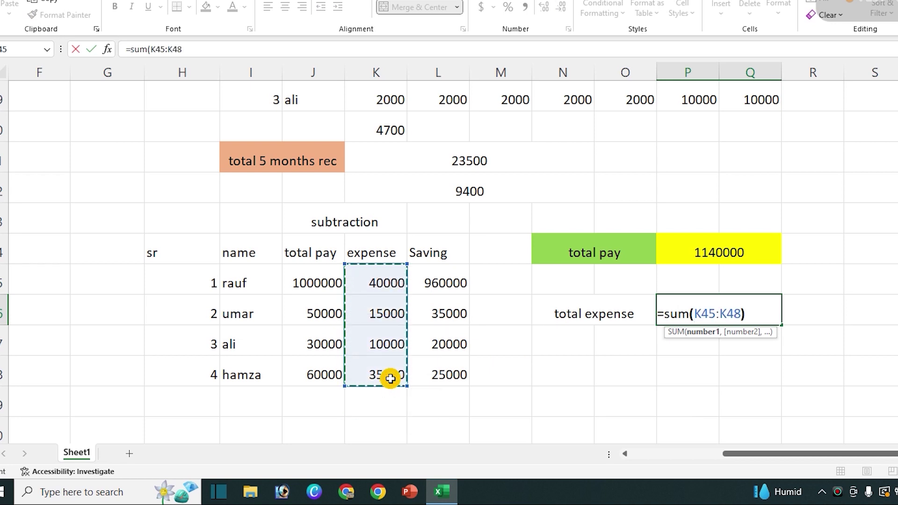
pyautogui.press('Return')
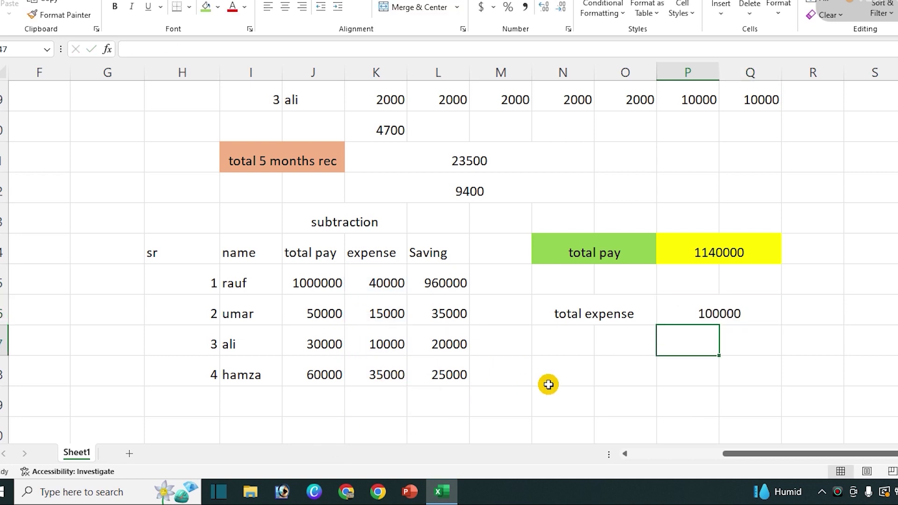
pyautogui.click(554, 379)
# Merge N48:O48 and P48:Q48 for the total saving label and its value.
pyautogui.hotkey('shift', 'Right')
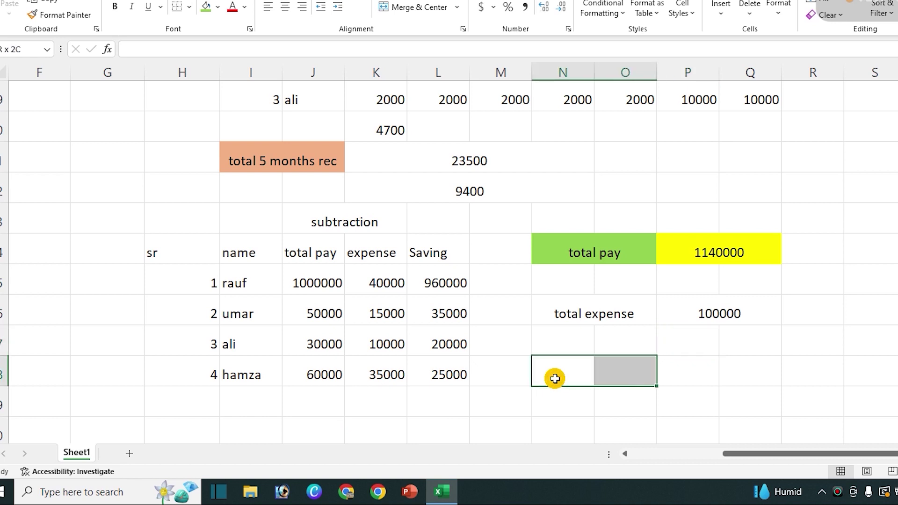
pyautogui.click(402, 8)
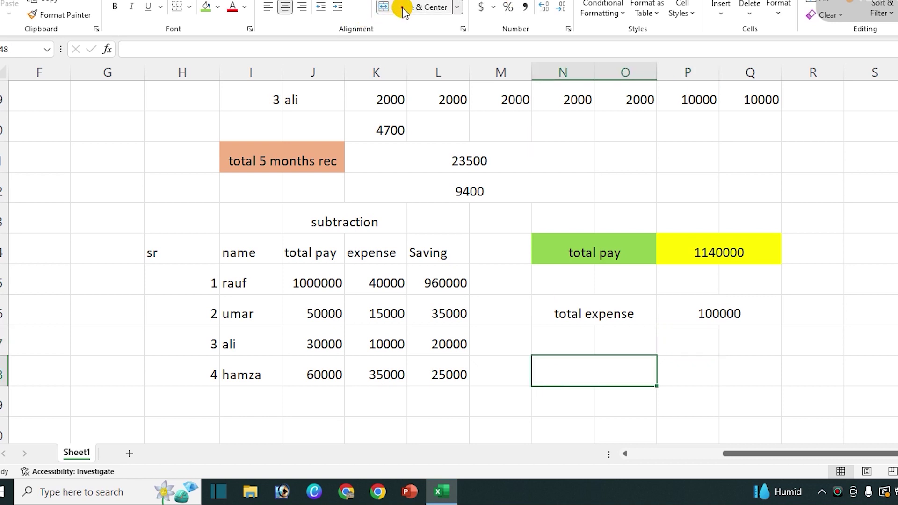
pyautogui.press('Right')
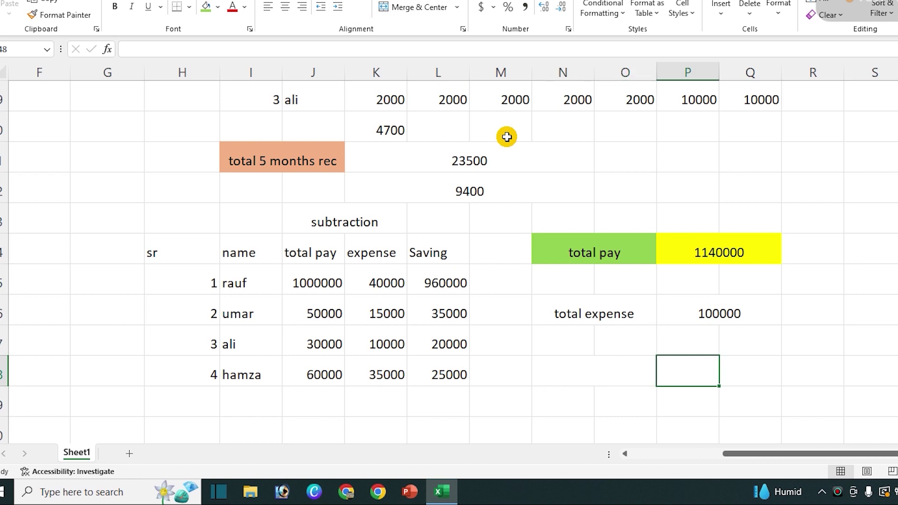
pyautogui.hotkey('shift', 'Right')
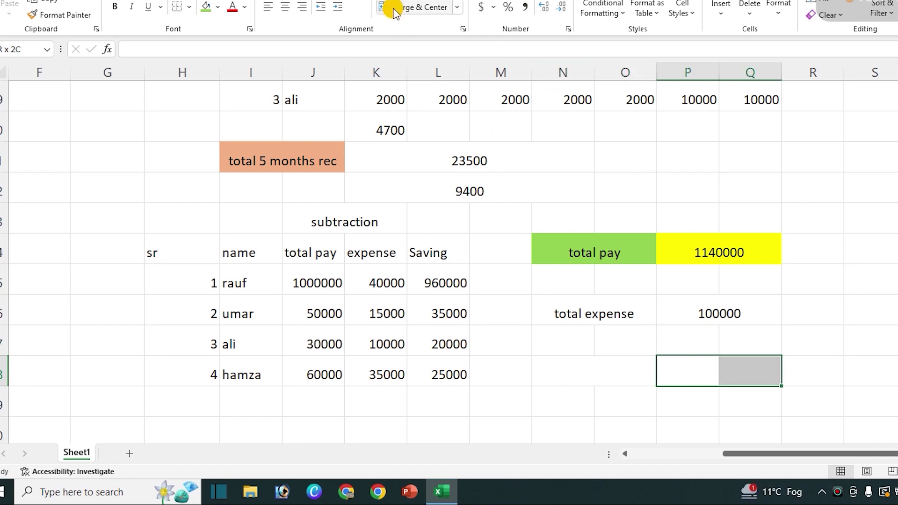
pyautogui.click(395, 7)
# Enter 'total saving' with =SUM(L45:L48) beside it, giving 1040000.
pyautogui.click(566, 375)
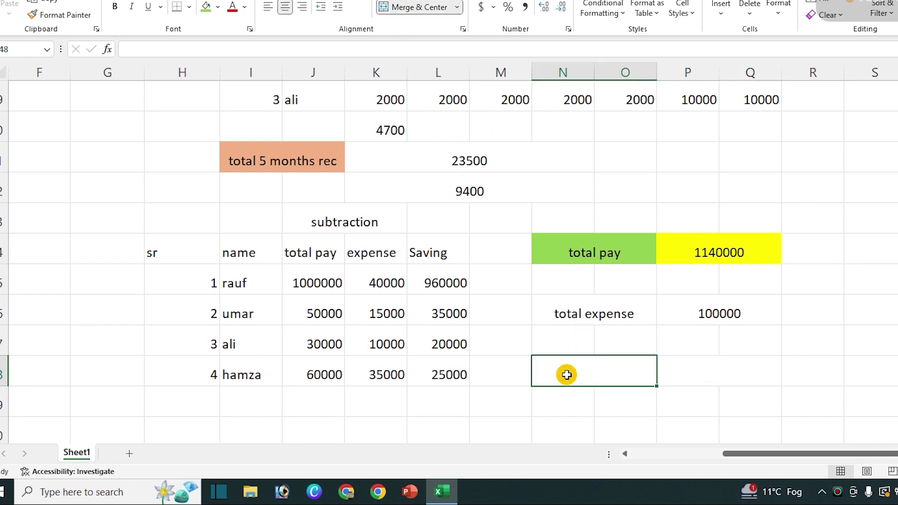
pyautogui.write('total saving')
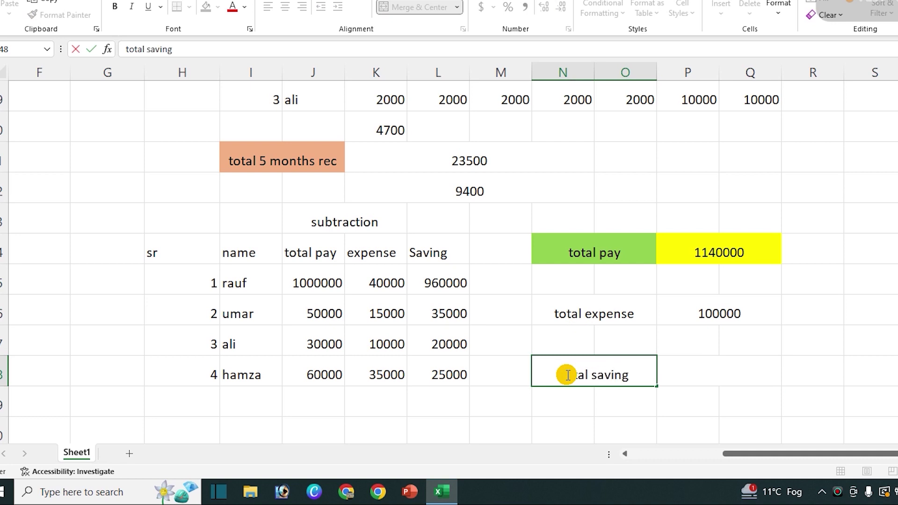
pyautogui.press('Tab')
pyautogui.write('=sum')
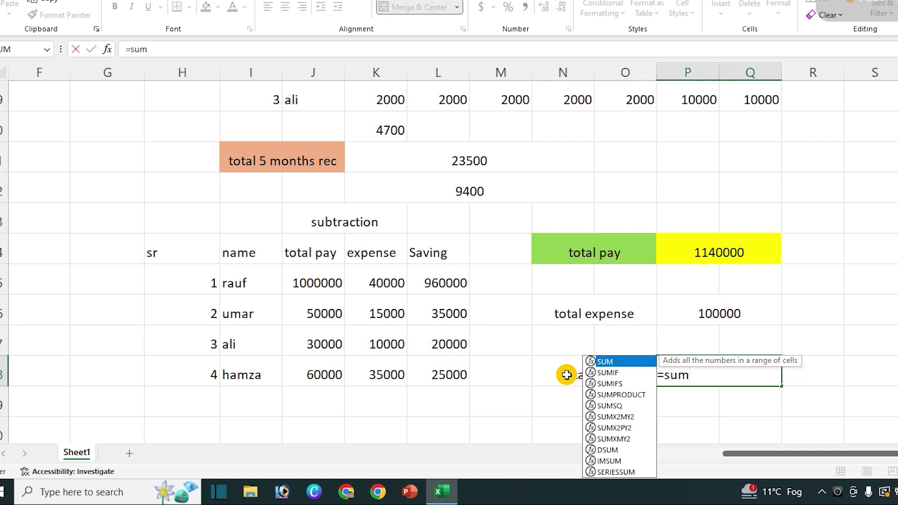
pyautogui.write('(')
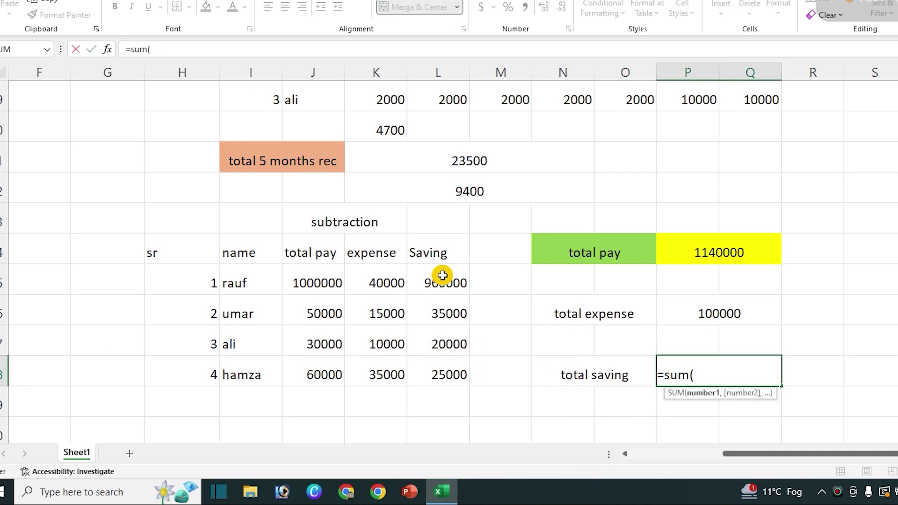
pyautogui.moveTo(443, 282); pyautogui.dragTo(442, 368)
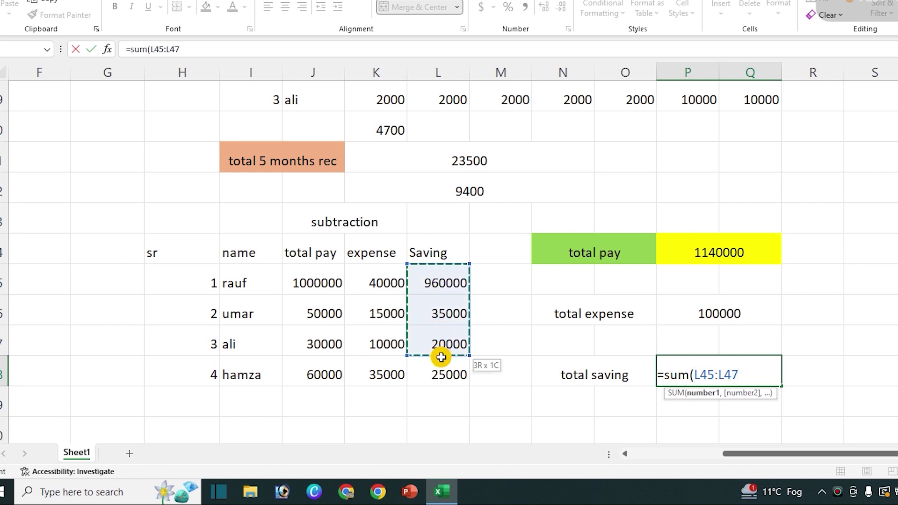
pyautogui.press('Return')
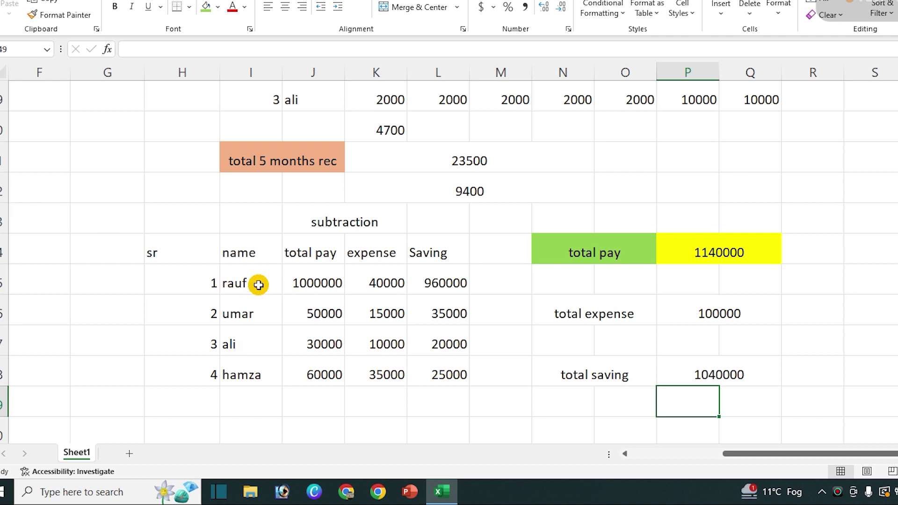
pyautogui.click(234, 286)
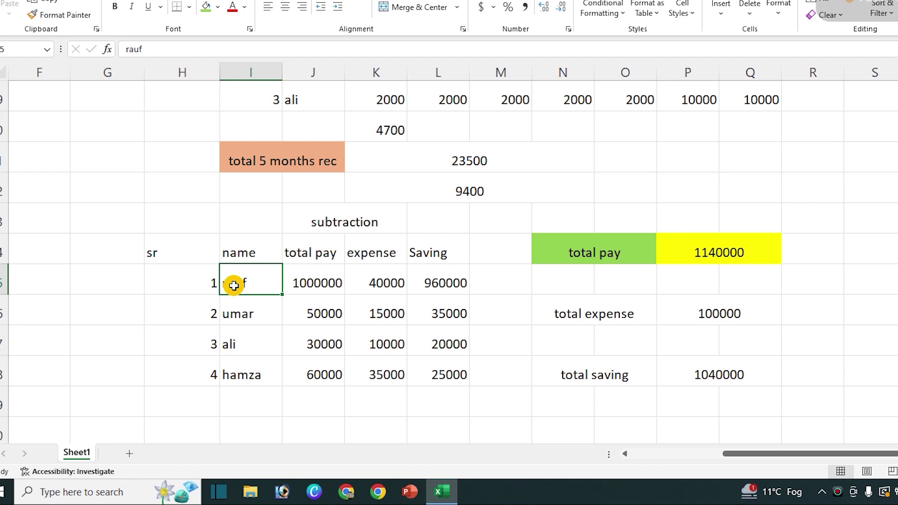
pyautogui.press('Down')
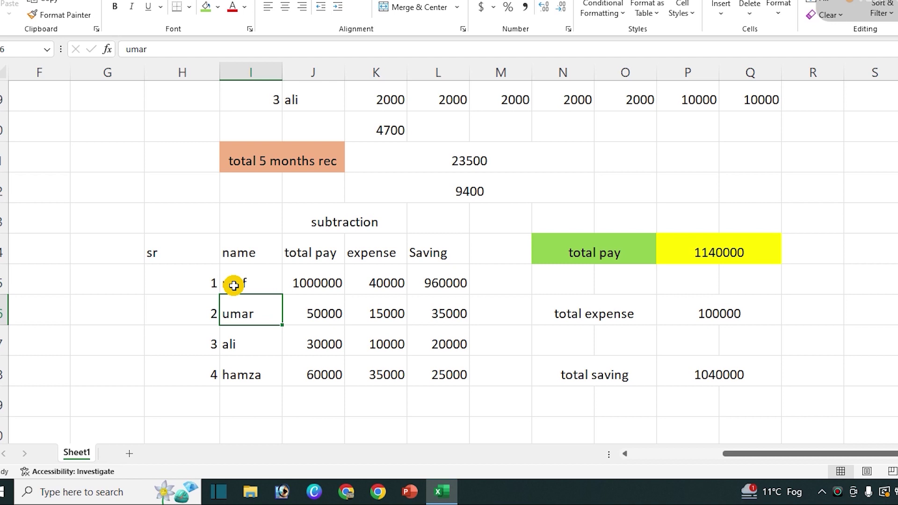
pyautogui.press('Down')
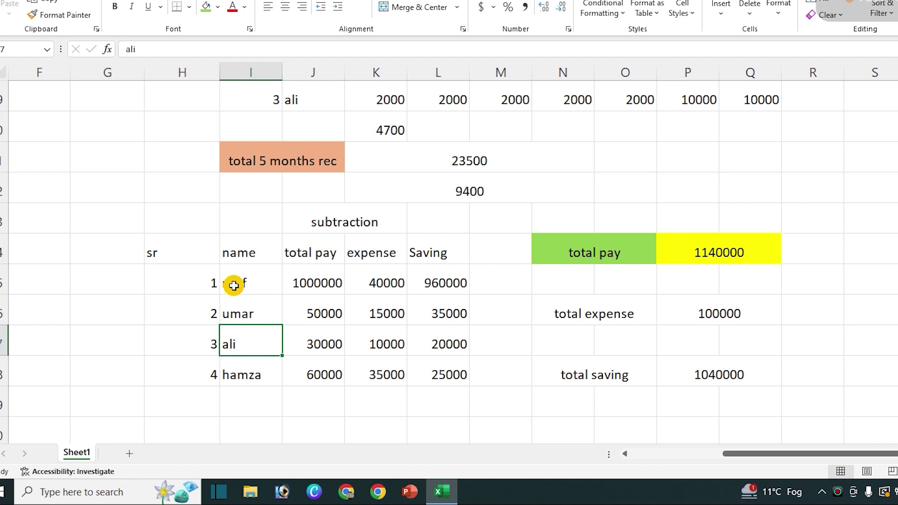
pyautogui.press('Down')
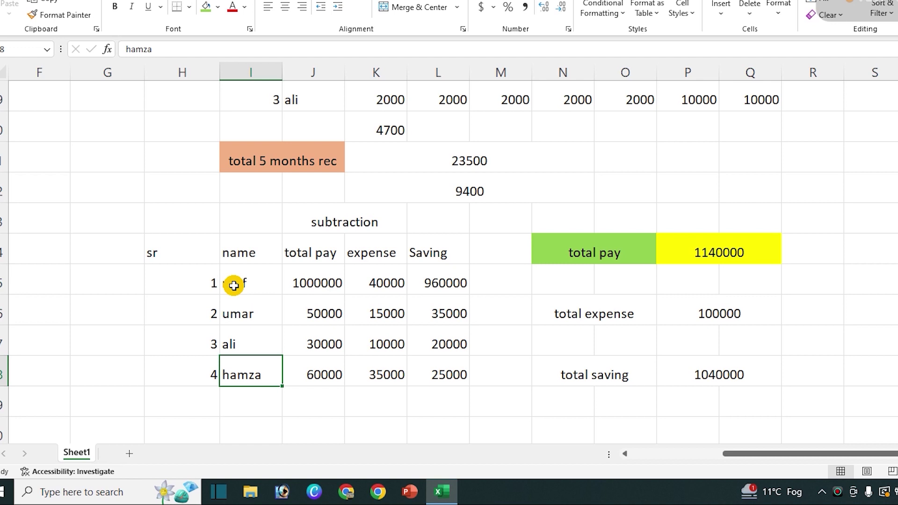
pyautogui.press('Right')
pyautogui.press('Right')
pyautogui.press('Right')
pyautogui.press('Right')
pyautogui.press('Right')
pyautogui.press('Right')
pyautogui.press('Right')
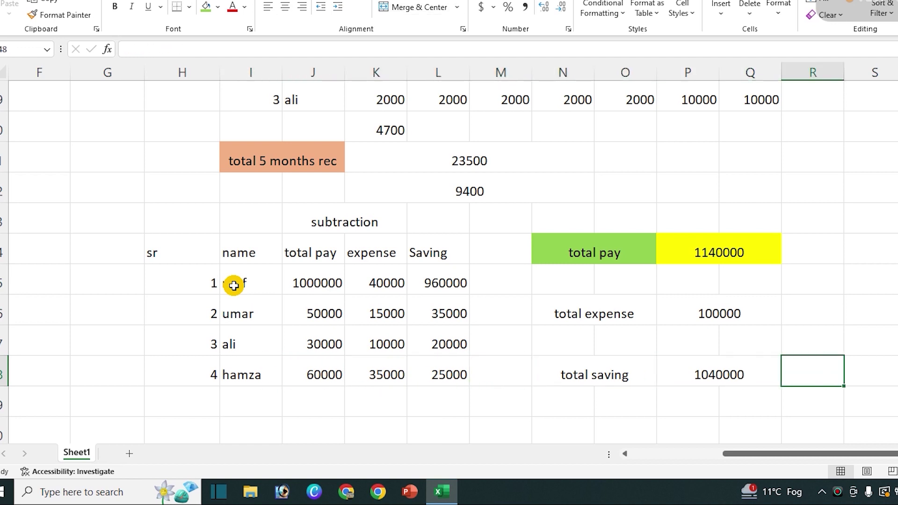
pyautogui.press('Left')
pyautogui.press('Left')
pyautogui.press('Left')
pyautogui.press('Left')
pyautogui.press('Left')
pyautogui.press('Up')
pyautogui.press('Up')
pyautogui.press('Up')
pyautogui.press('Left')
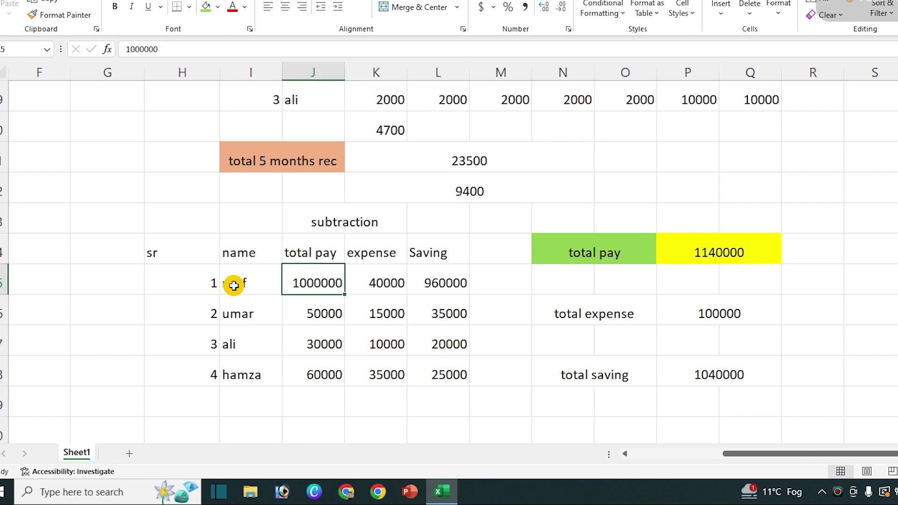
pyautogui.press('Down')
pyautogui.press('Down')
pyautogui.press('Down')
pyautogui.press('Down')
pyautogui.press('Down')
pyautogui.press('Down')
pyautogui.press('Down')
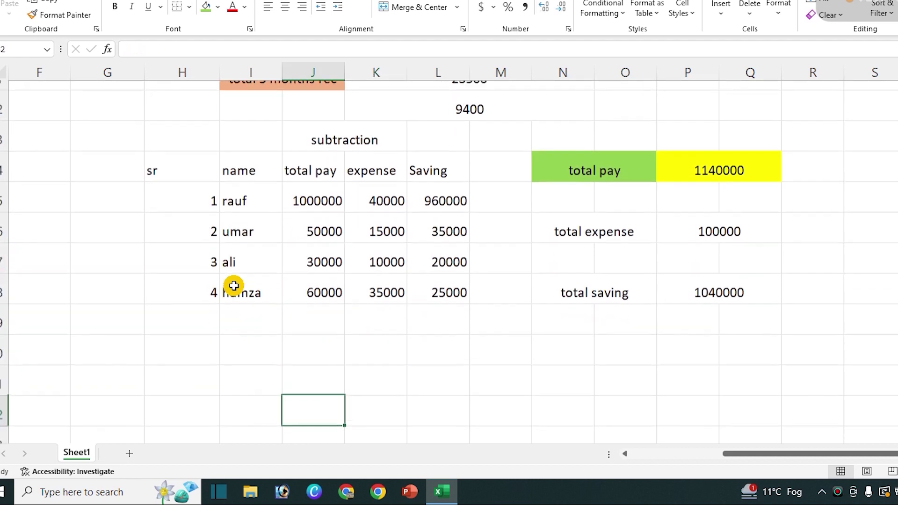
pyautogui.press('Down')
pyautogui.press('Up')
pyautogui.press('Up')
pyautogui.press('Up')
pyautogui.press('Down')
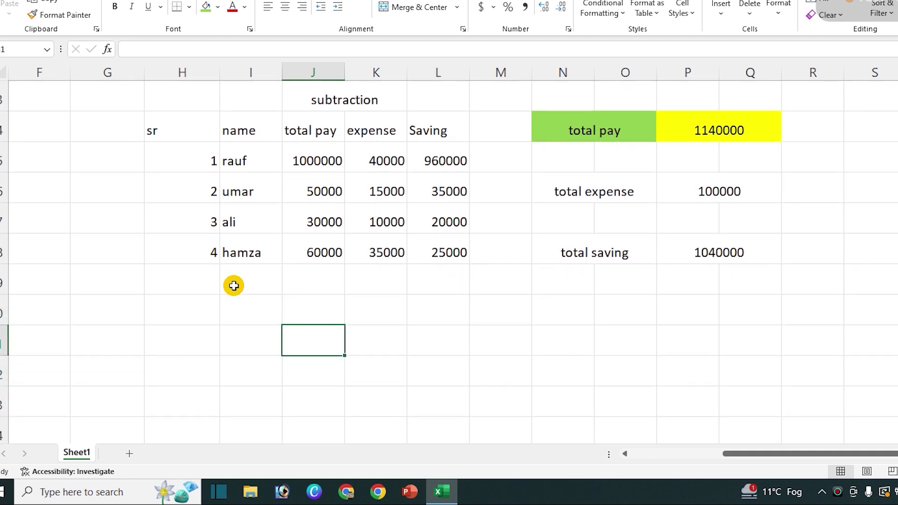
pyautogui.hotkey('shift', 'Right')
pyautogui.hotkey('shift', 'Right')
pyautogui.hotkey('shift', 'Right')
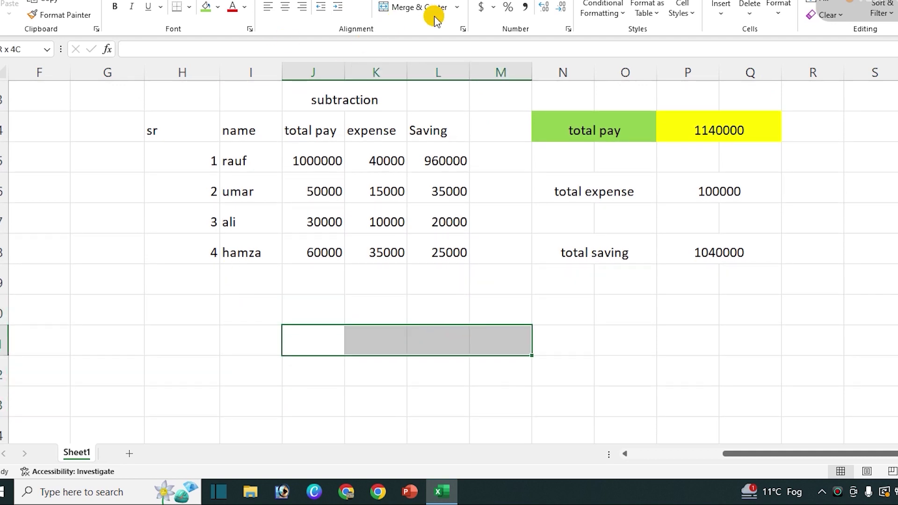
# Merge J31:M31 into a light blue heading reading 'division'.
pyautogui.click(421, 9)
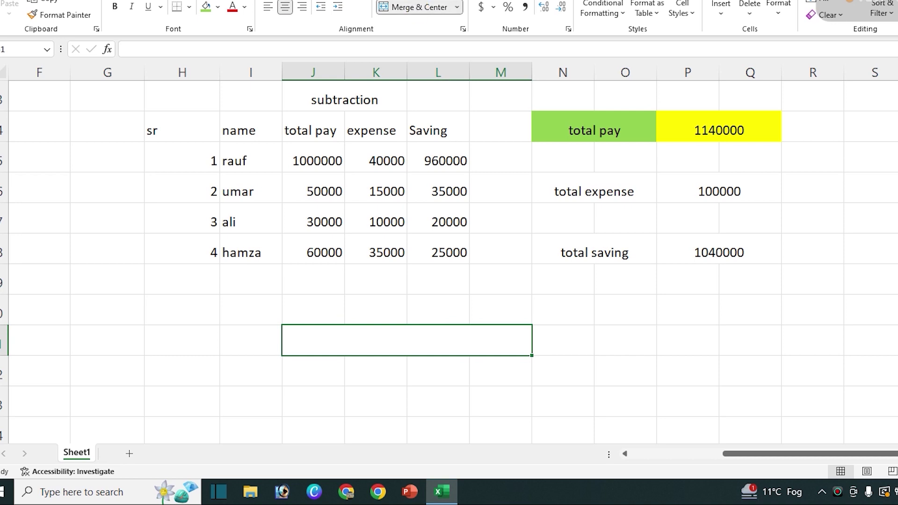
pyautogui.click(217, 7)
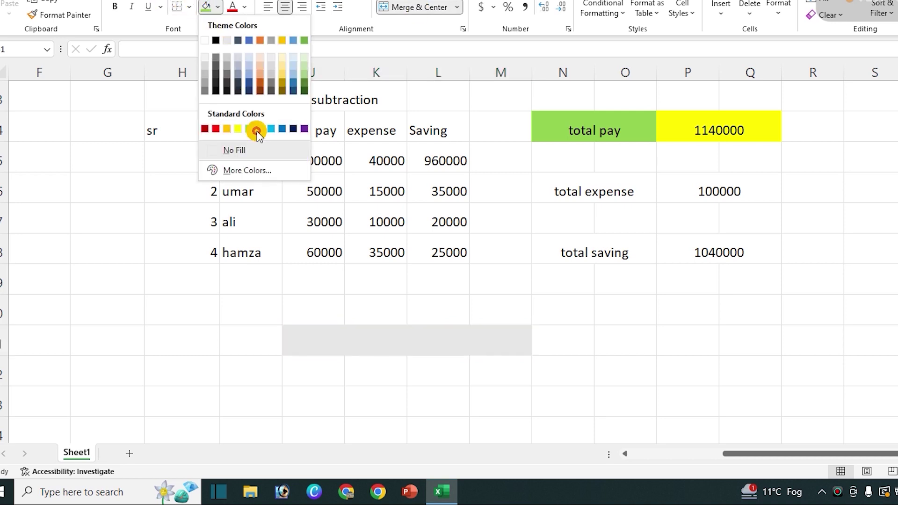
pyautogui.click(271, 129)
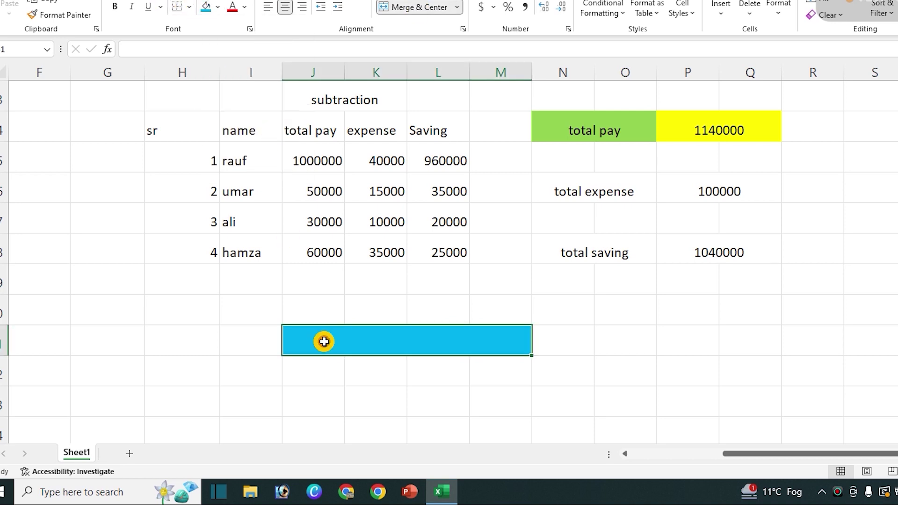
pyautogui.write('subtractio')
pyautogui.press('BackSpace')
pyautogui.press('BackSpace')
pyautogui.press('BackSpace')
pyautogui.press('BackSpace')
pyautogui.press('BackSpace')
pyautogui.press('BackSpace')
pyautogui.press('BackSpace')
pyautogui.press('BackSpace')
pyautogui.press('BackSpace')
pyautogui.press('BackSpace')
pyautogui.write('division')
pyautogui.press('Return')
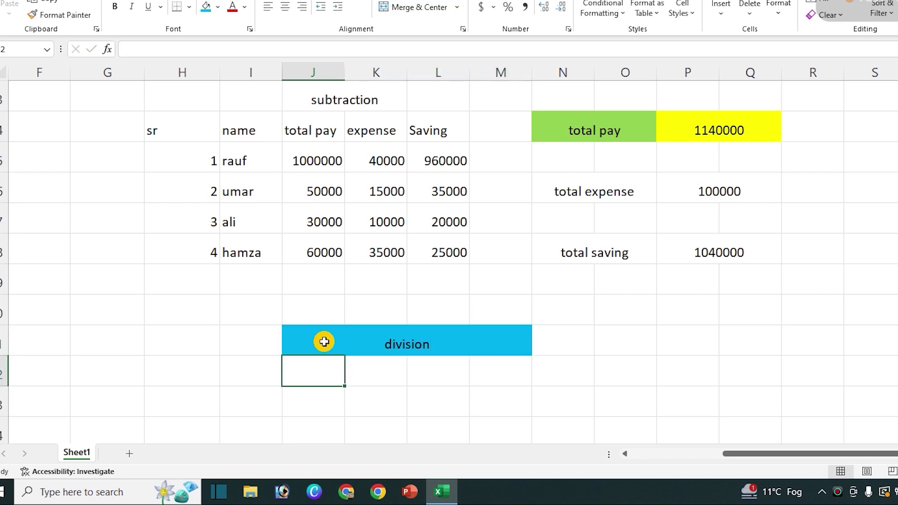
pyautogui.press('Left')
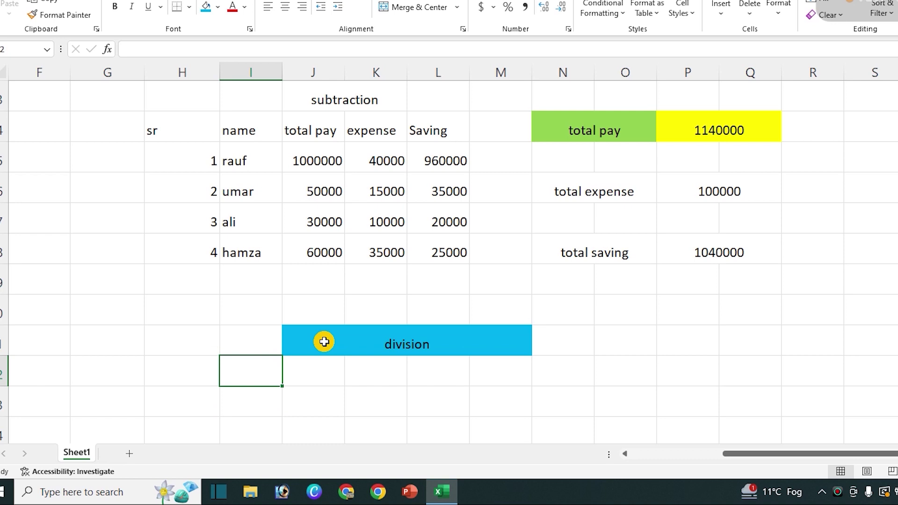
# Enter the headers sr.no, name and total.
pyautogui.write('sr.no')
pyautogui.press('Tab')
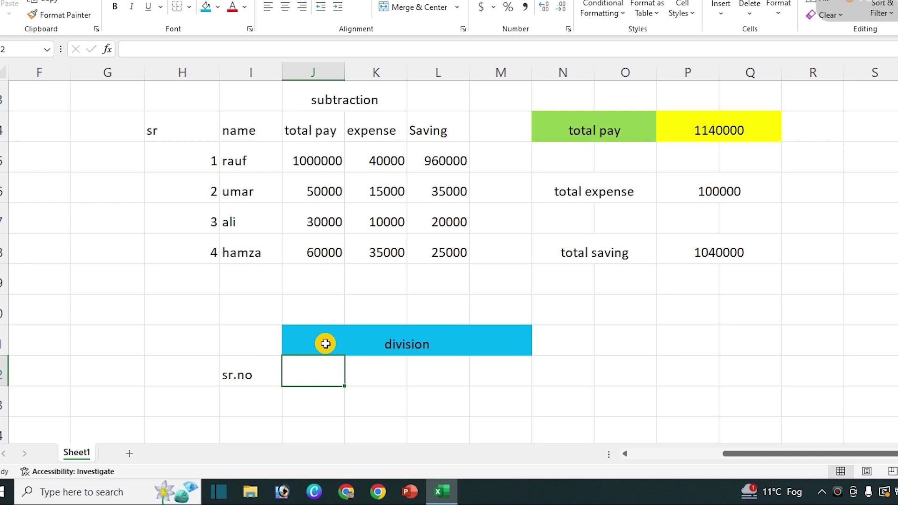
pyautogui.write('namee')
pyautogui.press('BackSpace')
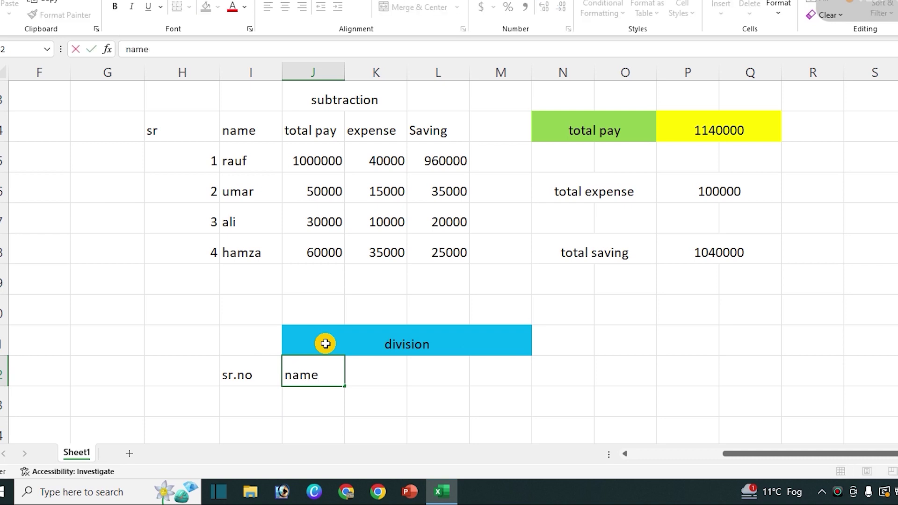
pyautogui.press('Tab')
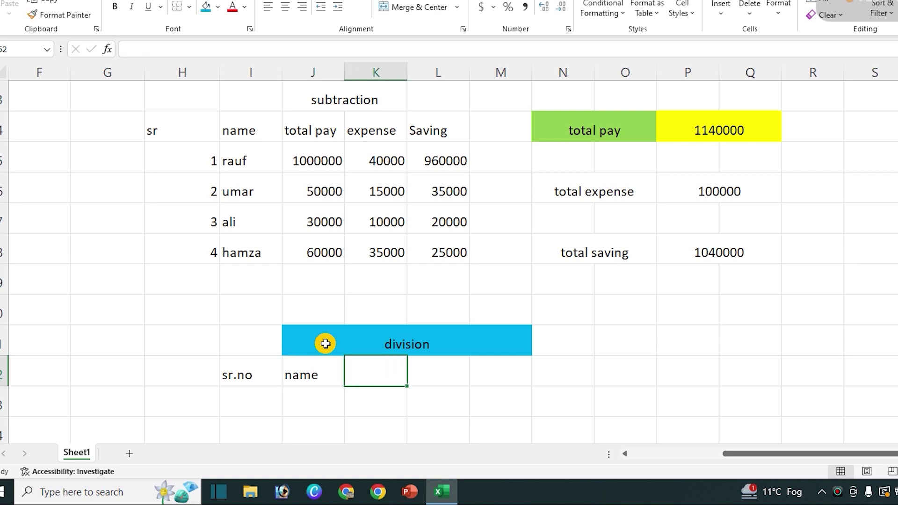
pyautogui.write('total')
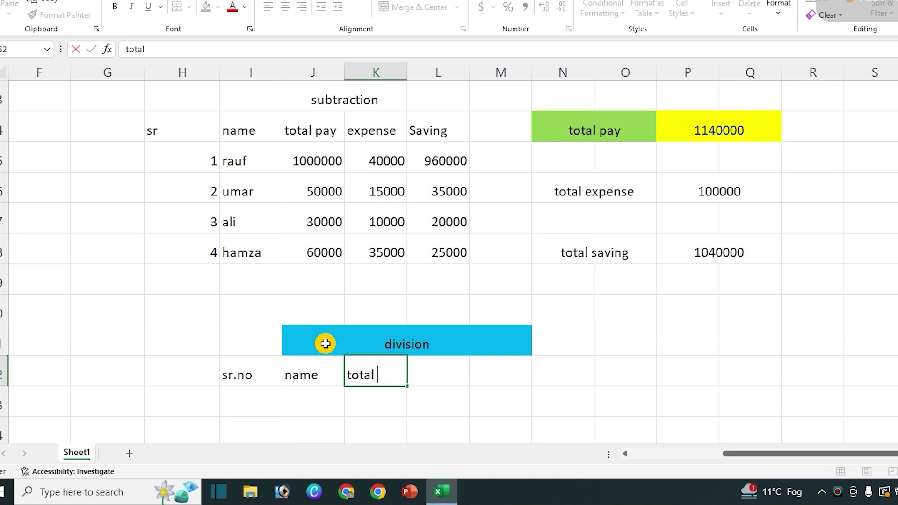
pyautogui.press('Tab')
# Add the divisor headers for 5, 6, 7, 8, 9 and 12.
pyautogui.write('f')
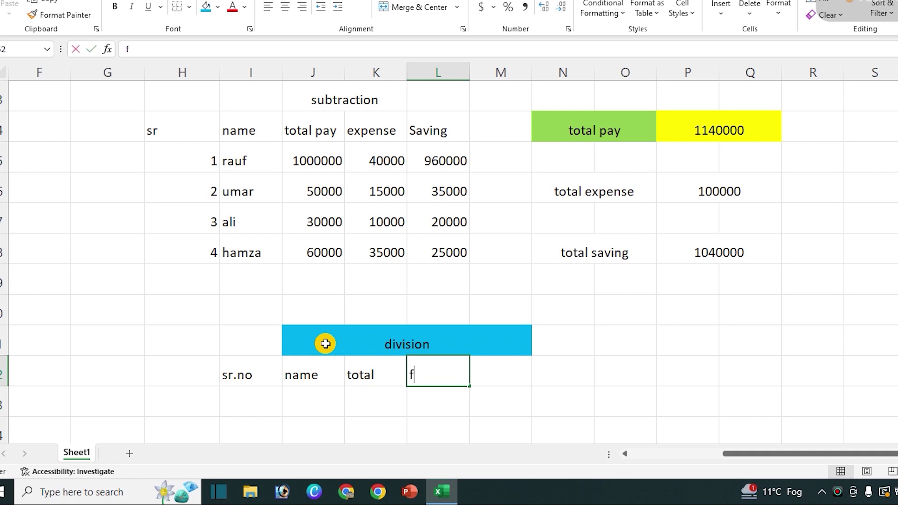
pyautogui.write('or 5')
pyautogui.press('Tab')
pyautogui.write('6')
pyautogui.press('Tab')
pyautogui.write('7')
pyautogui.press('Tab')
pyautogui.write('8')
pyautogui.press('Tab')
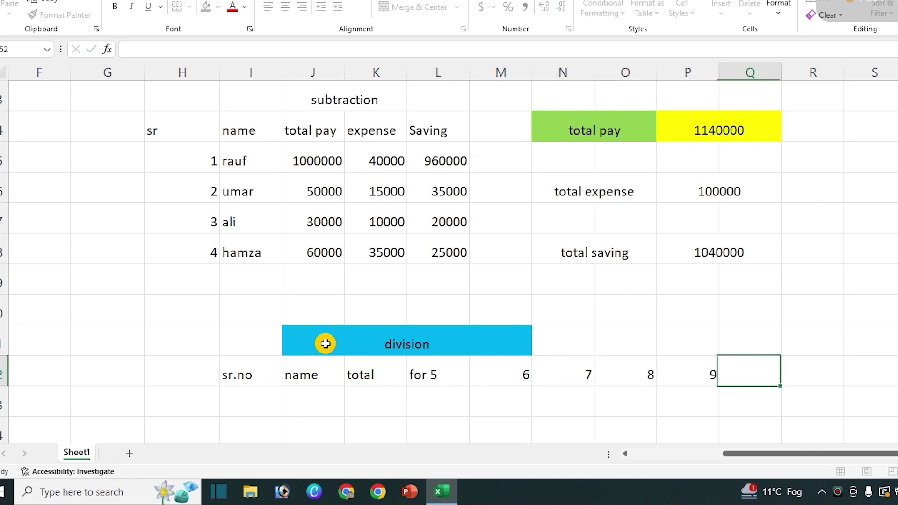
pyautogui.write('12')
pyautogui.press('Return')
pyautogui.press('Left')
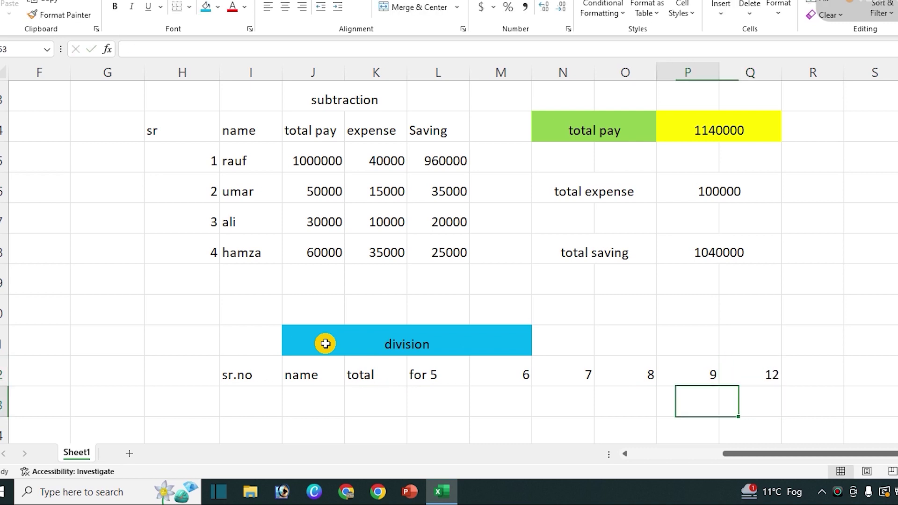
pyautogui.press('Left')
pyautogui.press('Left')
pyautogui.press('Left')
pyautogui.press('Left')
pyautogui.press('Left')
pyautogui.press('Left')
pyautogui.press('Left')
pyautogui.press('Left')
# Number the sr.no column 1 to 5, extending it with the fill handle.
pyautogui.press('Right')
pyautogui.write('1')
pyautogui.press('Return')
pyautogui.write('2')
pyautogui.press('Return')
pyautogui.write('3')
pyautogui.press('Return')
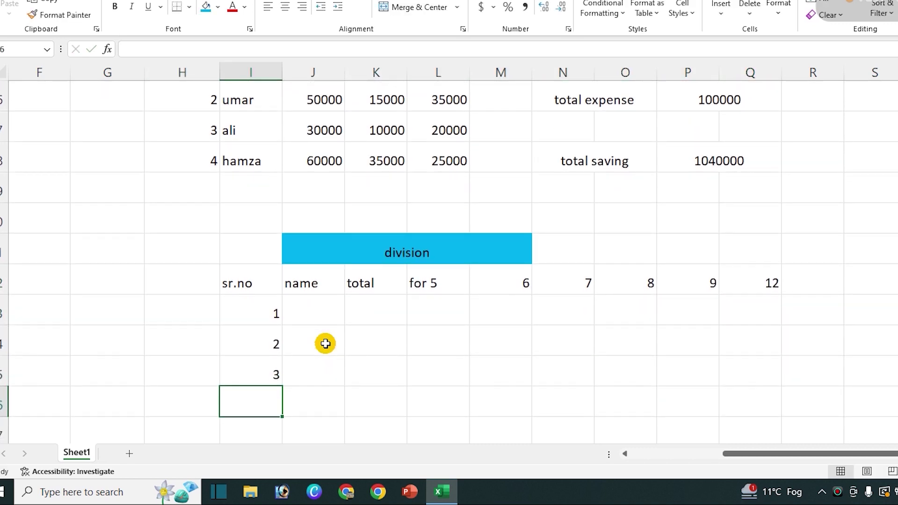
pyautogui.press('Up')
pyautogui.press('Up')
pyautogui.moveTo(248, 313)
pyautogui.mouseDown()
pyautogui.moveTo(257, 368)
pyautogui.moveTo(284, 435)
pyautogui.mouseUp()
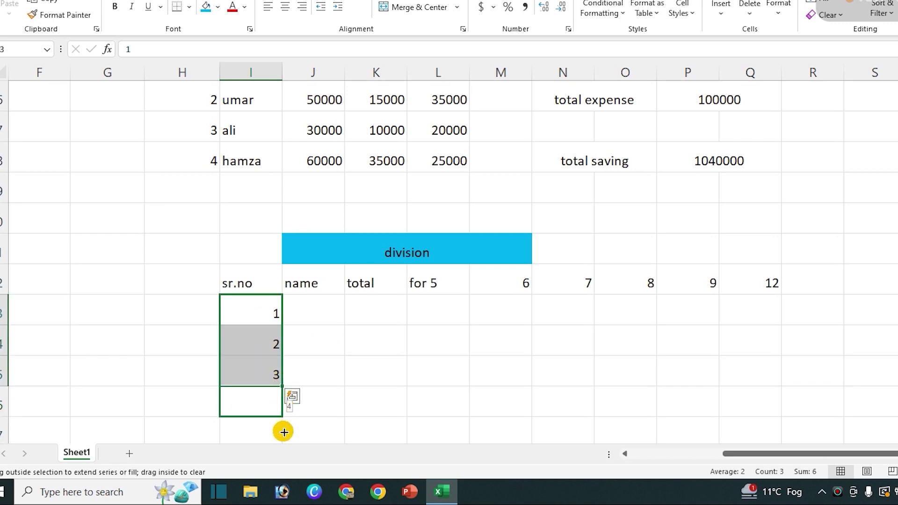
# Enter the item names bike, car and fridge.
pyautogui.click(308, 318)
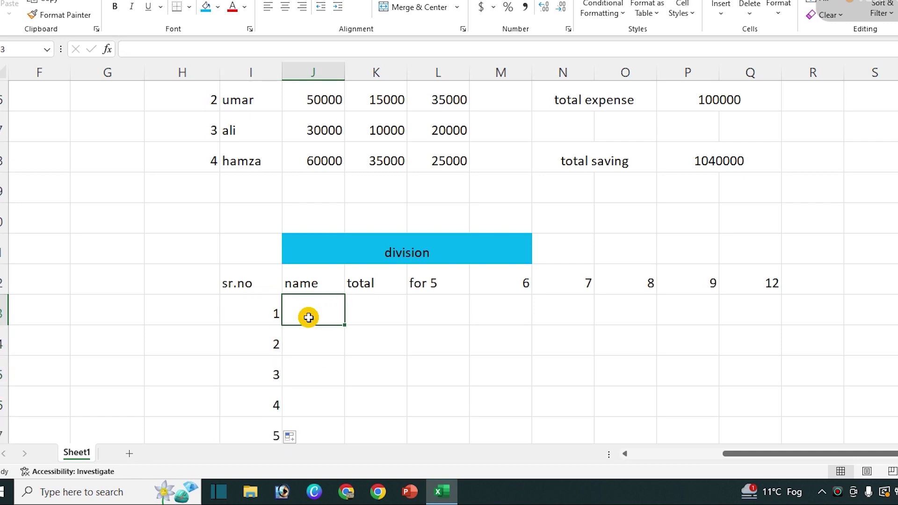
pyautogui.write('bile')
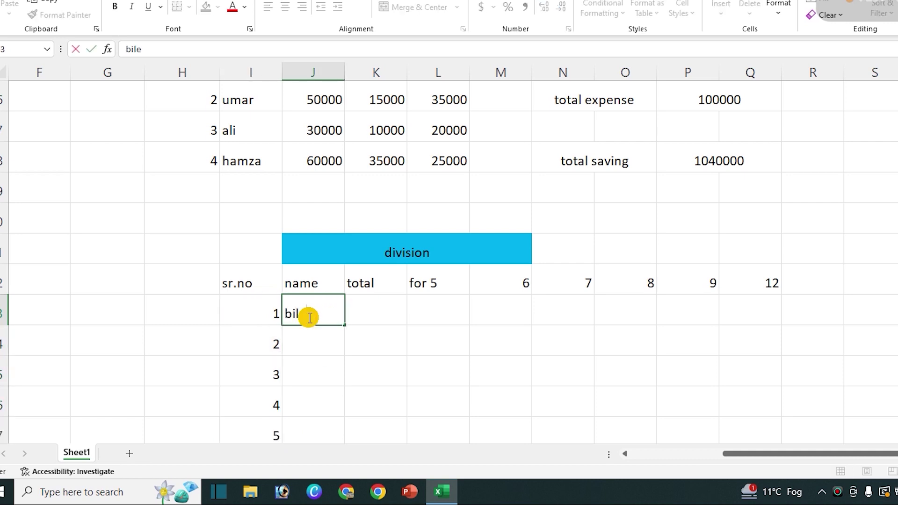
pyautogui.write('al')
pyautogui.press('Return')
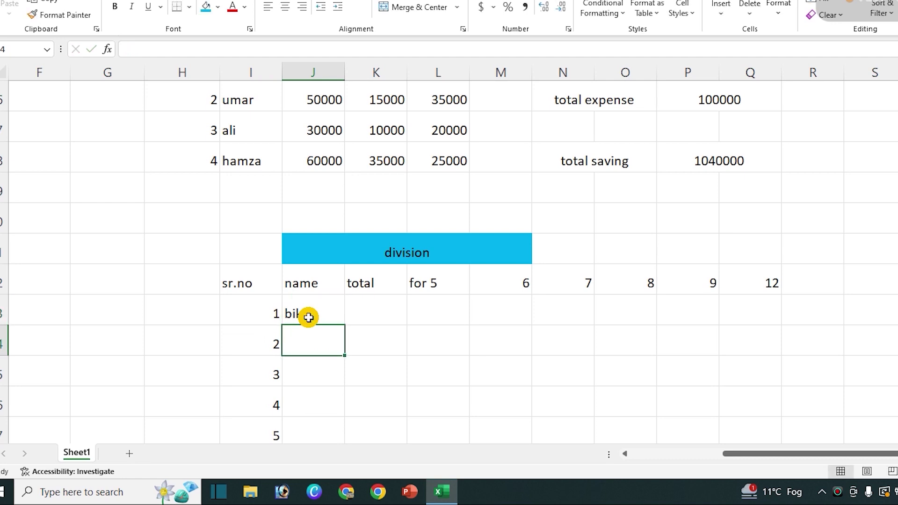
pyautogui.write('car')
pyautogui.press('Return')
pyautogui.write('frigdge')
pyautogui.press('Return')
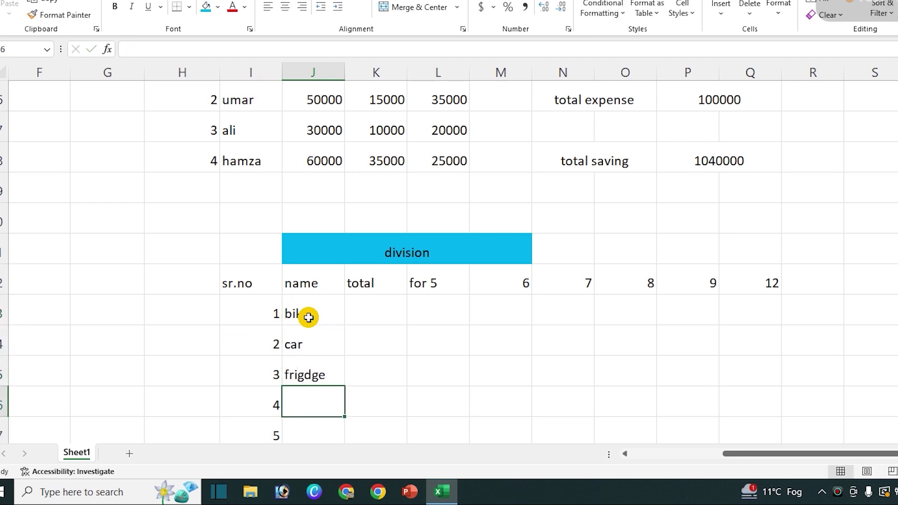
# Correct the fridge spelling and add chair and machine.
pyautogui.press('Up')
pyautogui.write('fridge')
pyautogui.press('Return')
pyautogui.write('chair')
pyautogui.press('Return')
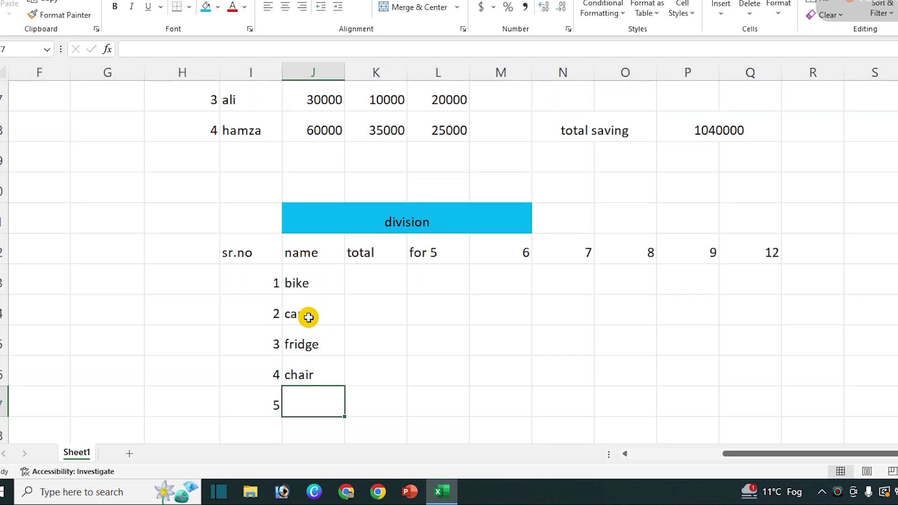
pyautogui.write('machine')
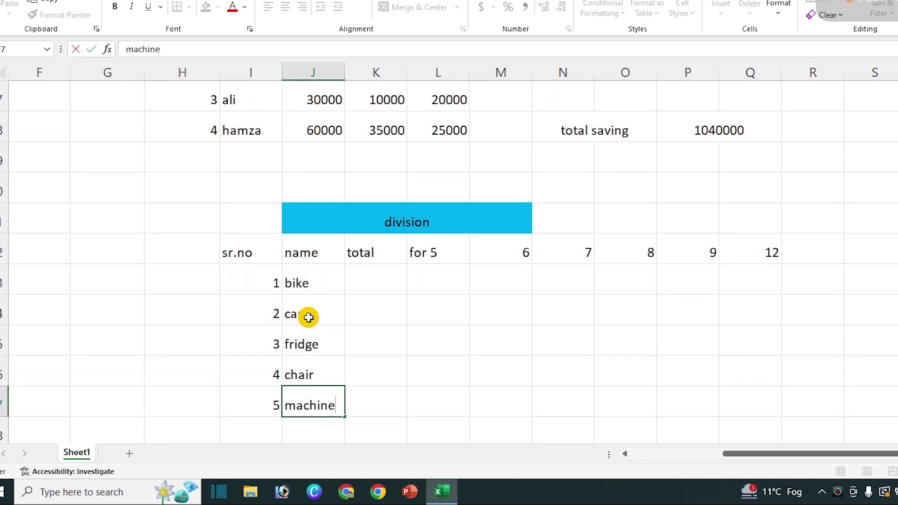
pyautogui.press('Tab')
pyautogui.press('Up')
pyautogui.press('Up')
pyautogui.press('Up')
pyautogui.press('Up')
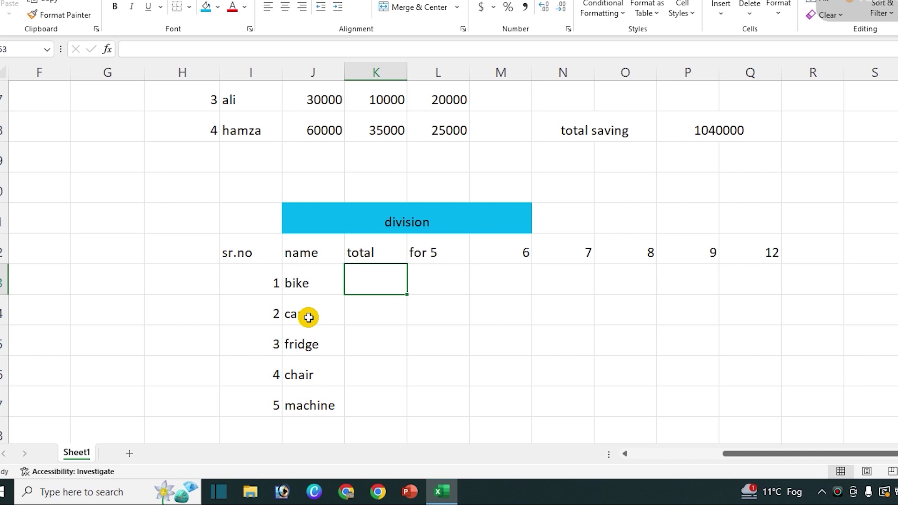
# Enter totals 300000, 3000000, 100000, 25000 and 30000 in K13:K17 for the five items.
pyautogui.write('300000')
pyautogui.press('Return')
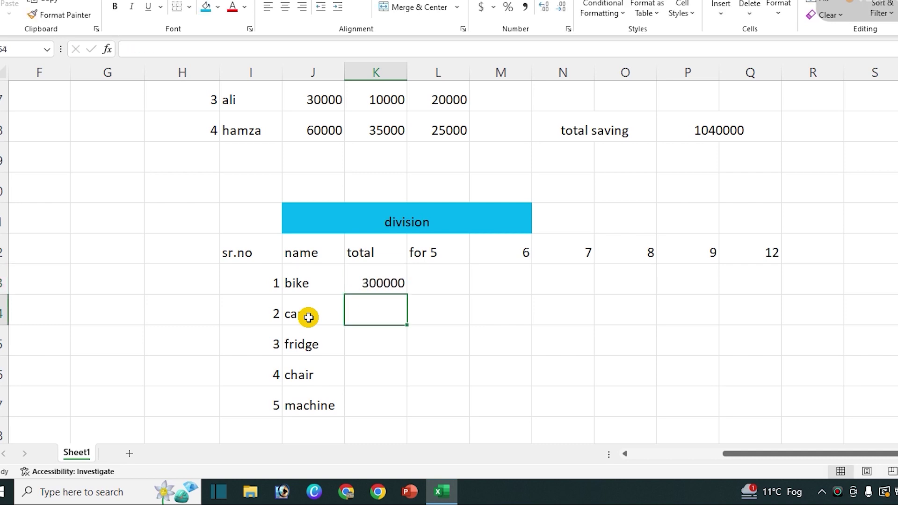
pyautogui.write('3000000')
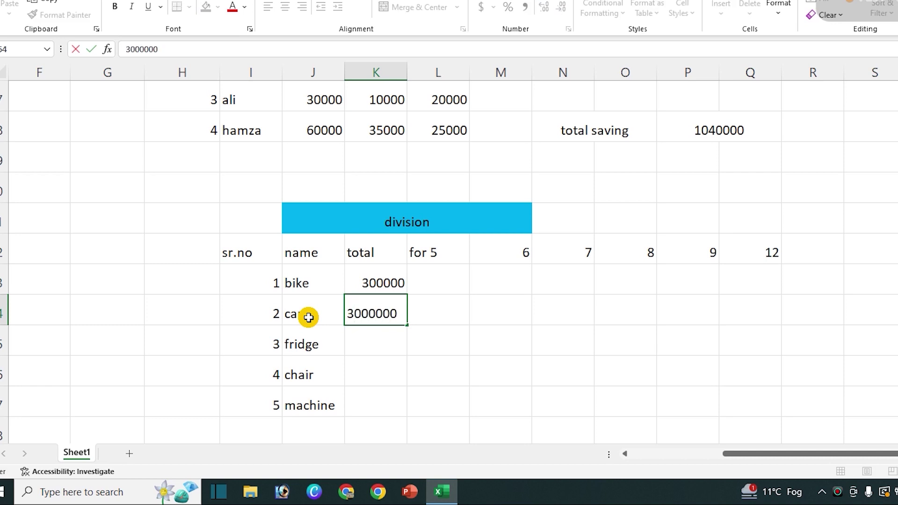
pyautogui.press('Return')
pyautogui.write('100000')
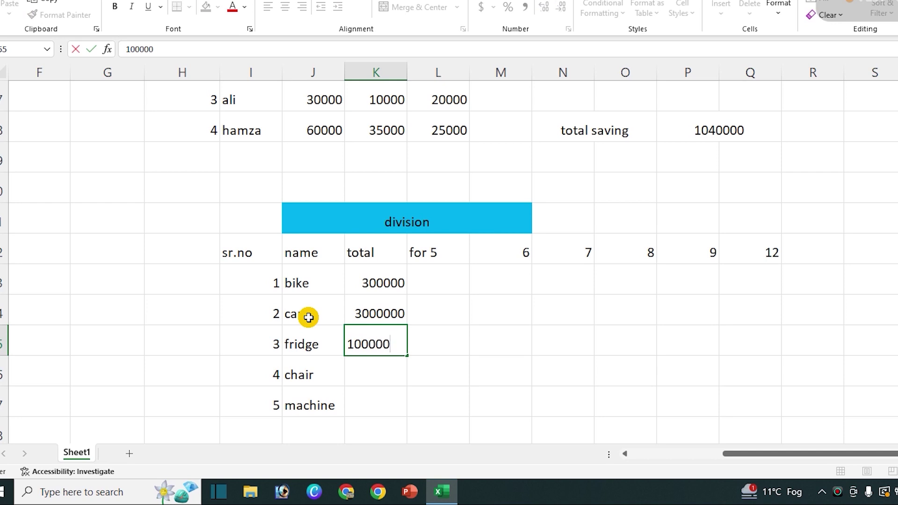
pyautogui.press('Return')
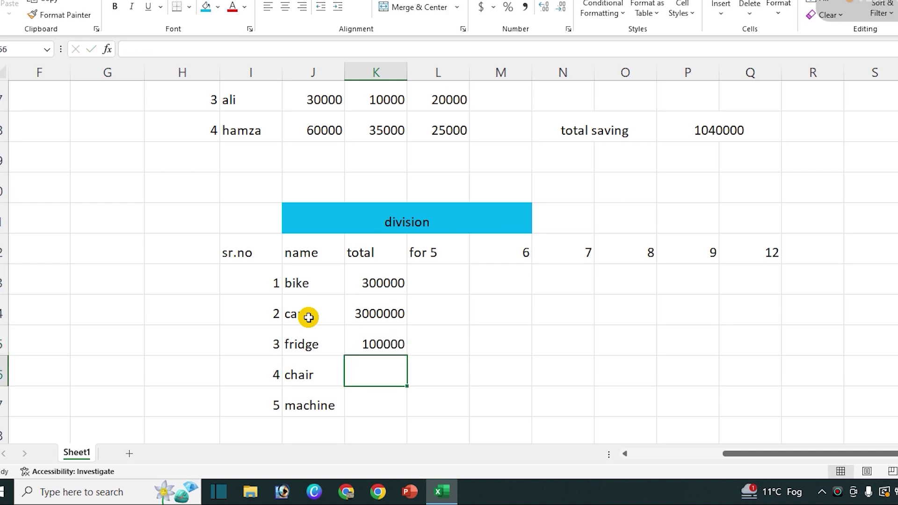
pyautogui.write('25000')
pyautogui.press('Return')
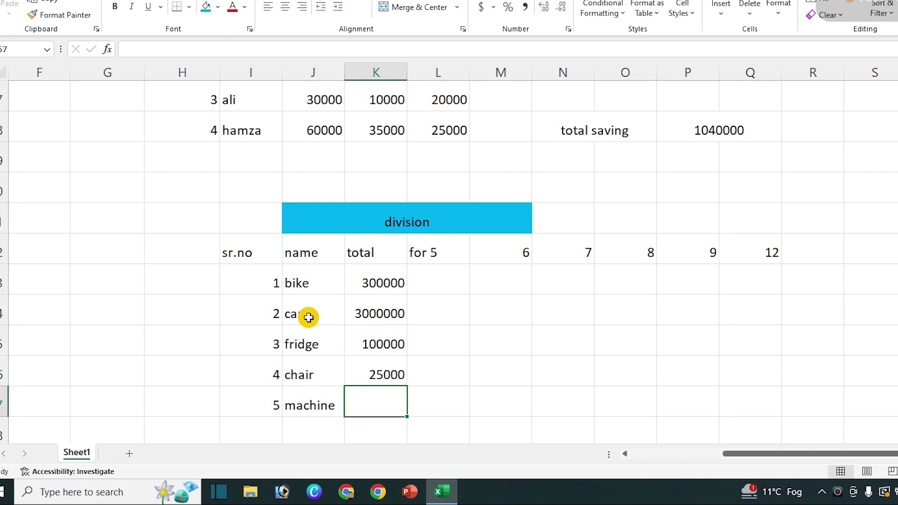
pyautogui.write('30000')
pyautogui.press('Return')
pyautogui.press('Right')
pyautogui.press('Up')
pyautogui.press('Up')
pyautogui.press('Up')
pyautogui.press('Up')
pyautogui.press('Up')
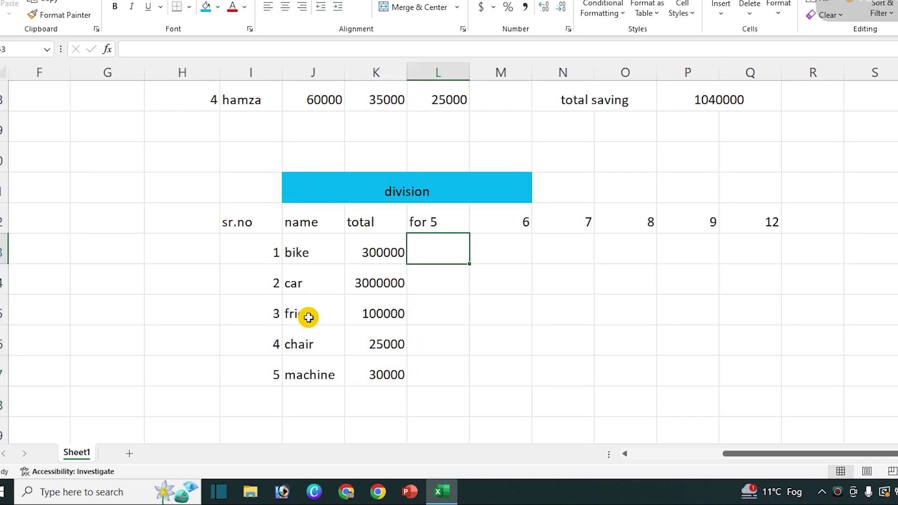
# Divide bike's total by 5 in the for 5 column.
pyautogui.write('=')
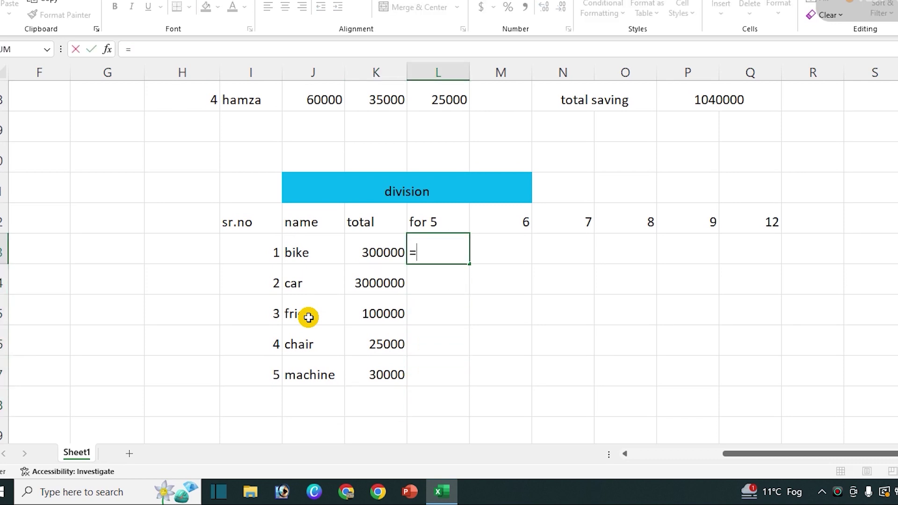
pyautogui.click(371, 254)
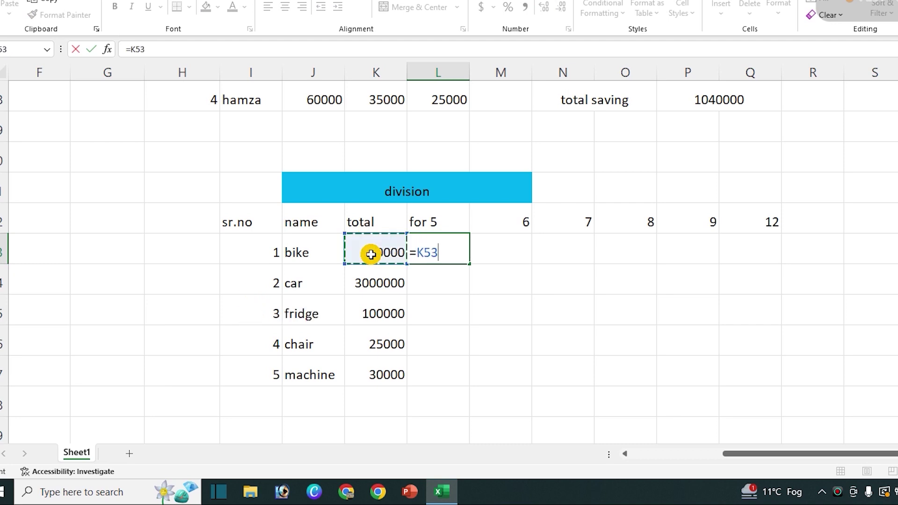
pyautogui.write('/')
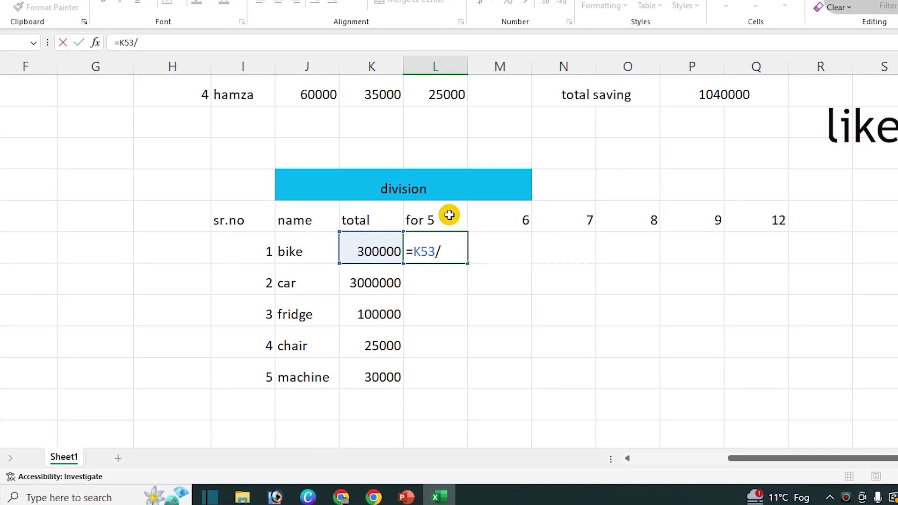
pyautogui.write('5')
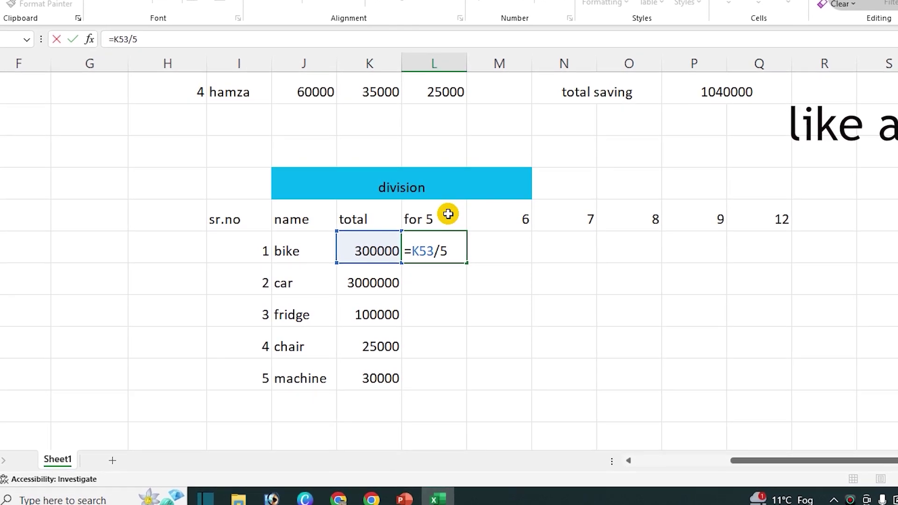
pyautogui.press('Return')
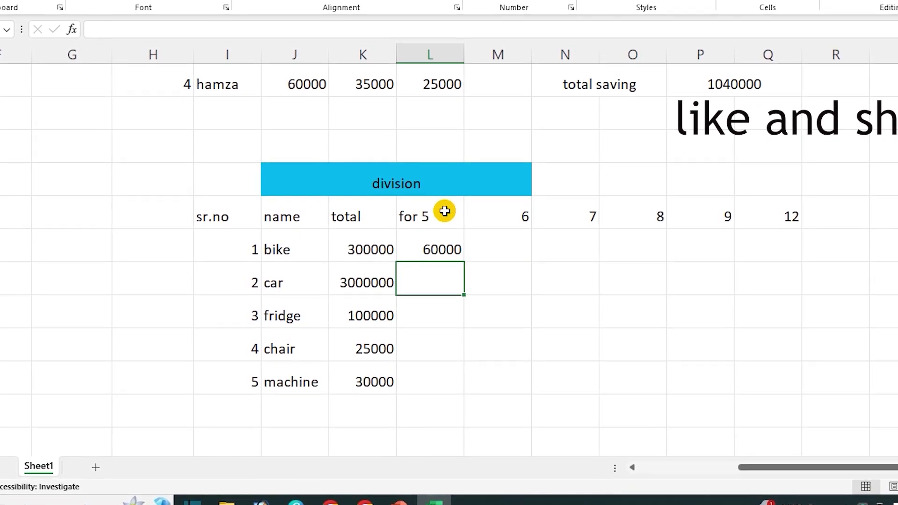
pyautogui.click(443, 249)
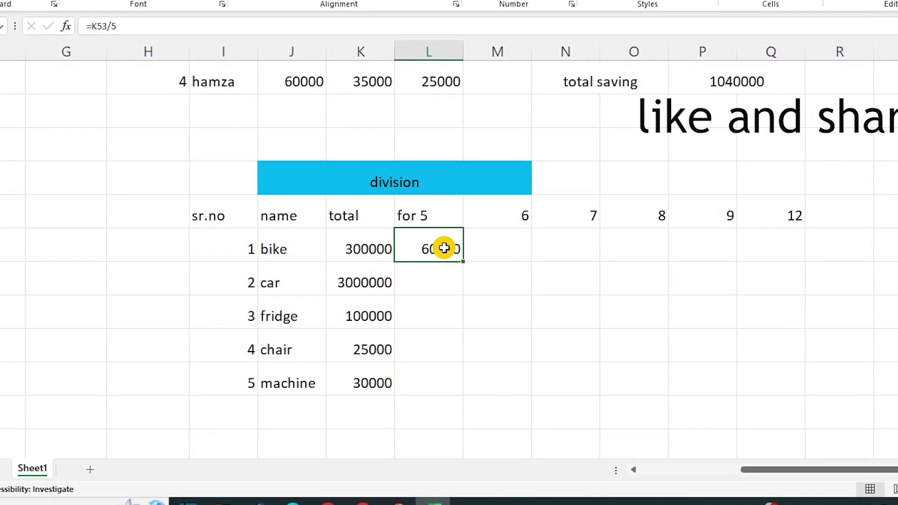
# Add bike's divide-by-6 and divide-by-7 formulas, =K53/6 and =K53/7.
pyautogui.click(495, 249)
pyautogui.write('=')
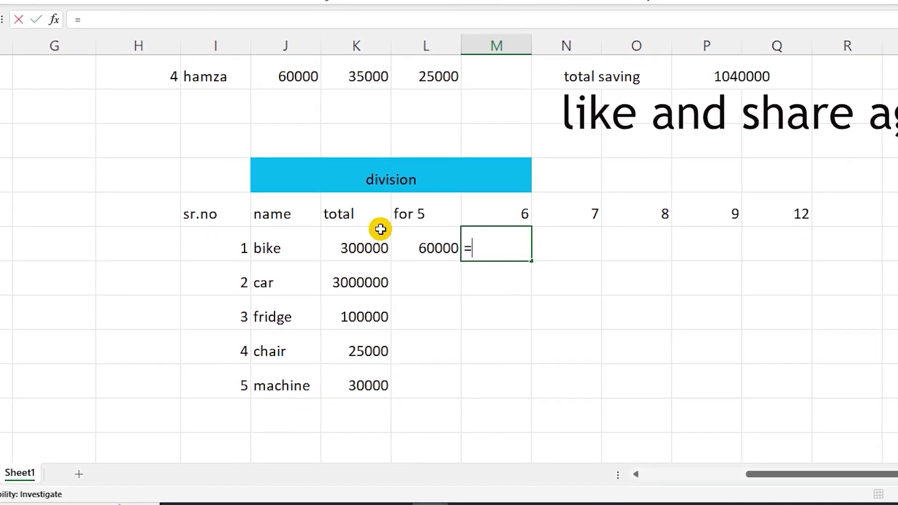
pyautogui.click(363, 243)
pyautogui.write('/6')
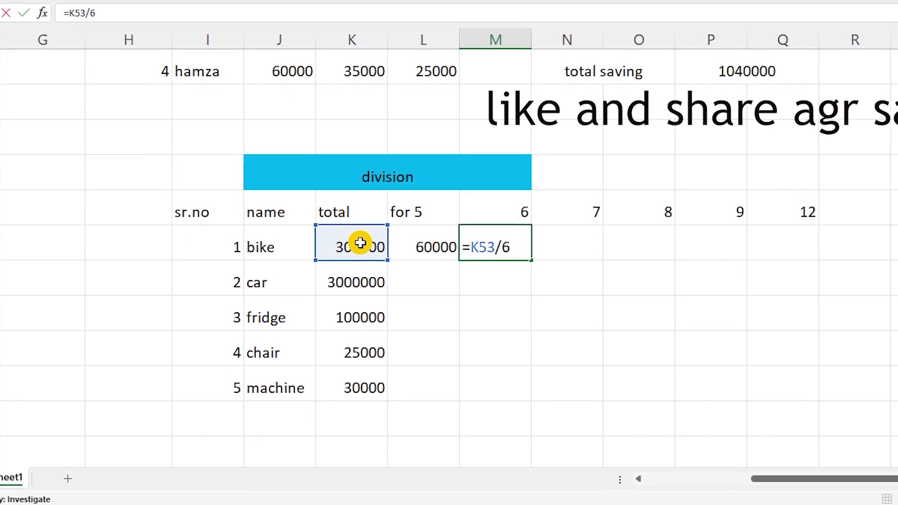
pyautogui.press('Return')
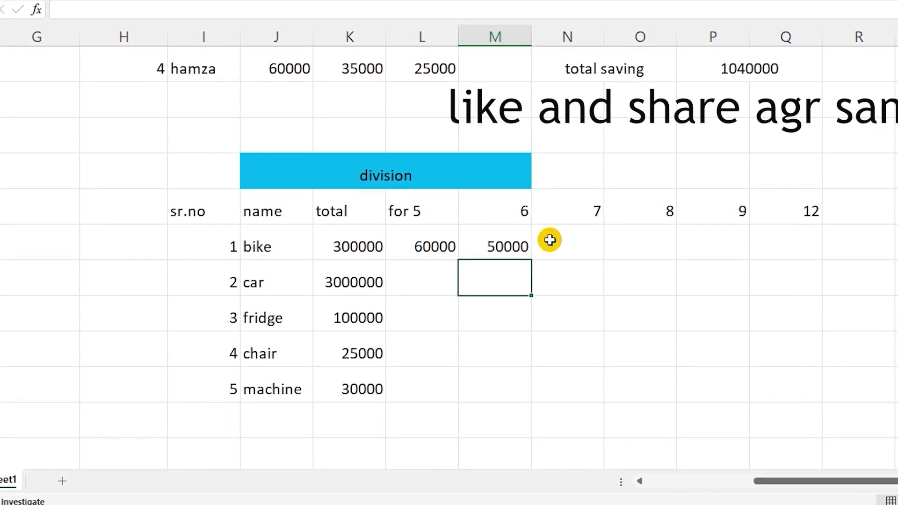
pyautogui.click(550, 240)
pyautogui.write('=')
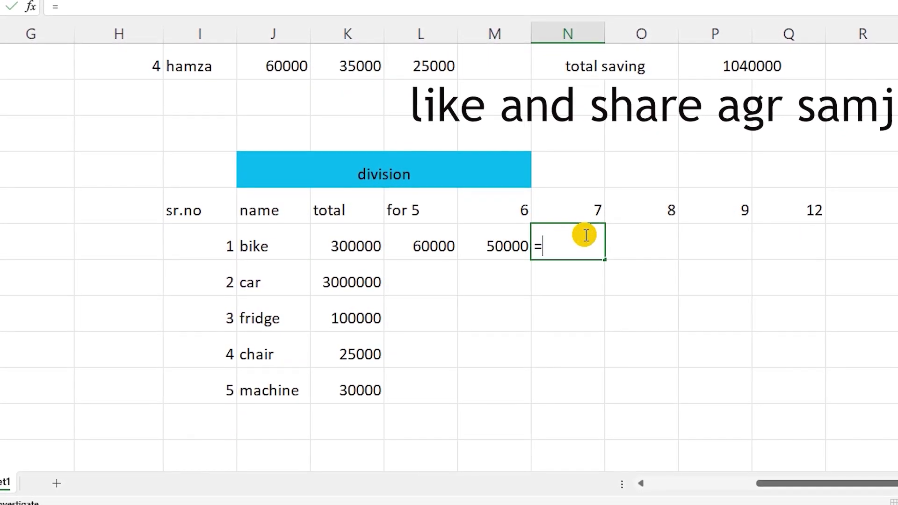
pyautogui.click(345, 244)
pyautogui.write('/')
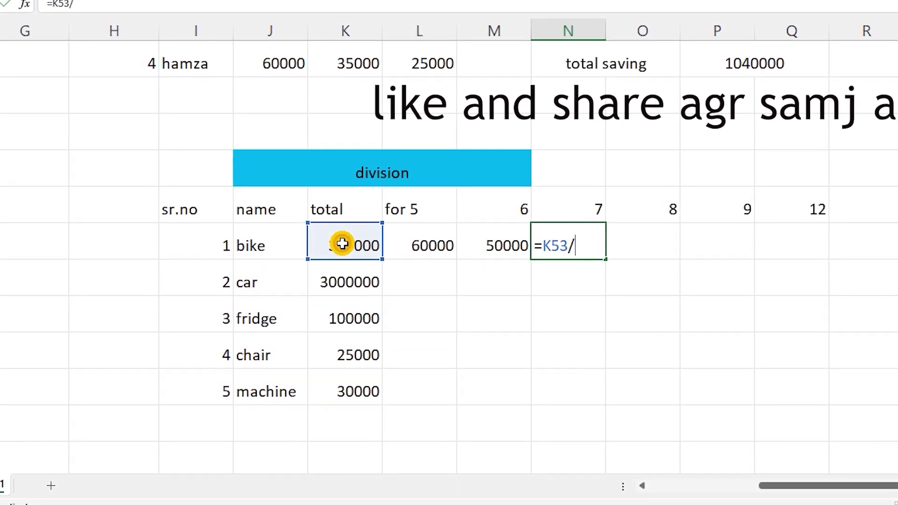
pyautogui.write('7')
pyautogui.press('Return')
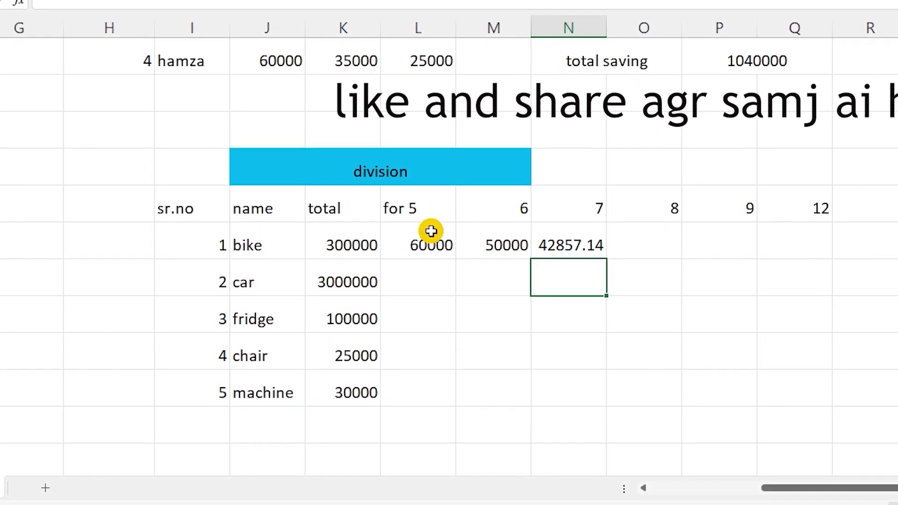
# Add bike's divide-by-8 and divide-by-9 formulas, giving 37500 and 33333.33.
pyautogui.doubleClick(641, 243)
pyautogui.write('=')
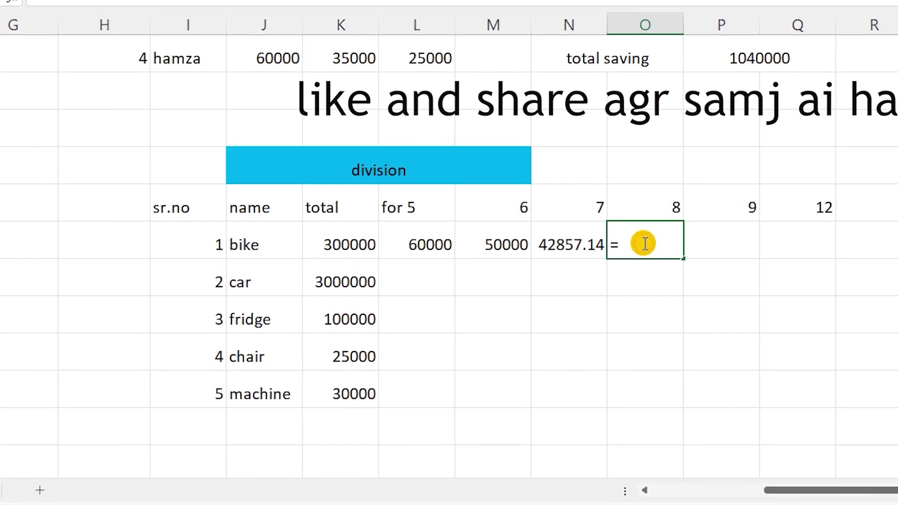
pyautogui.click(354, 237)
pyautogui.write('/')
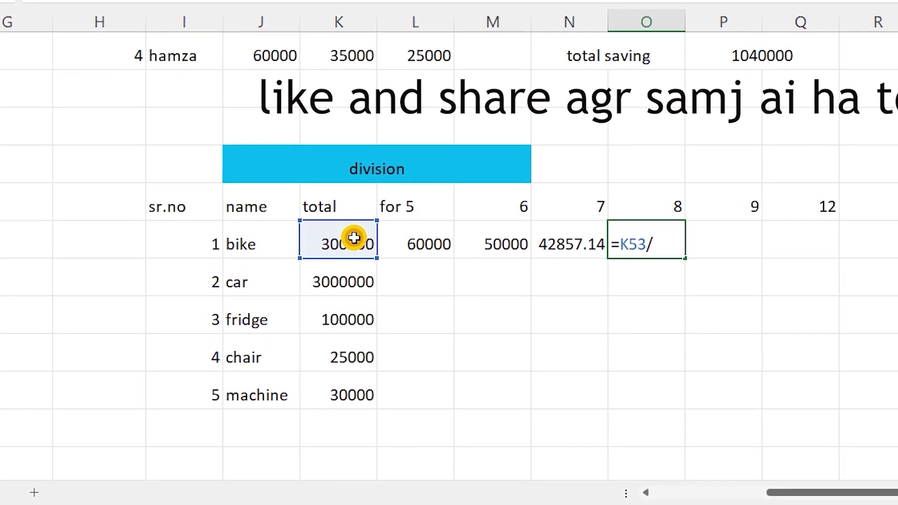
pyautogui.write('8')
pyautogui.press('Return')
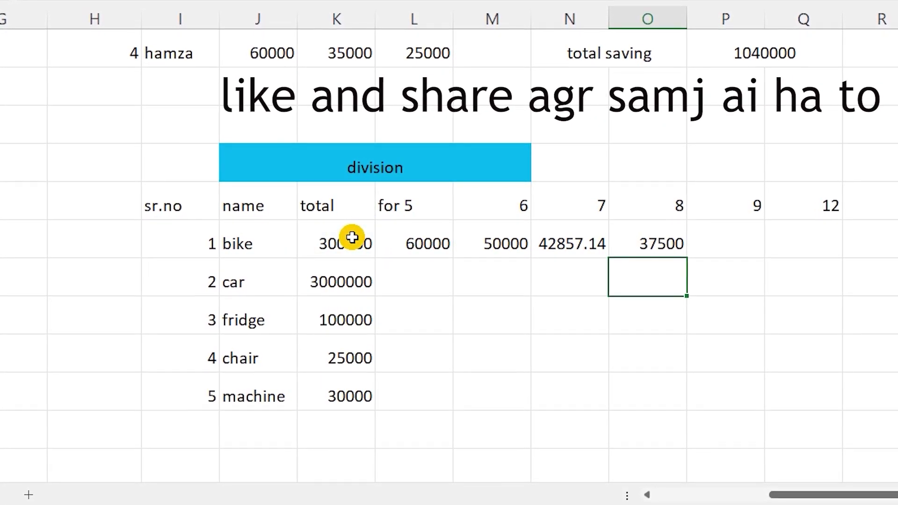
pyautogui.click(720, 234)
pyautogui.write('=')
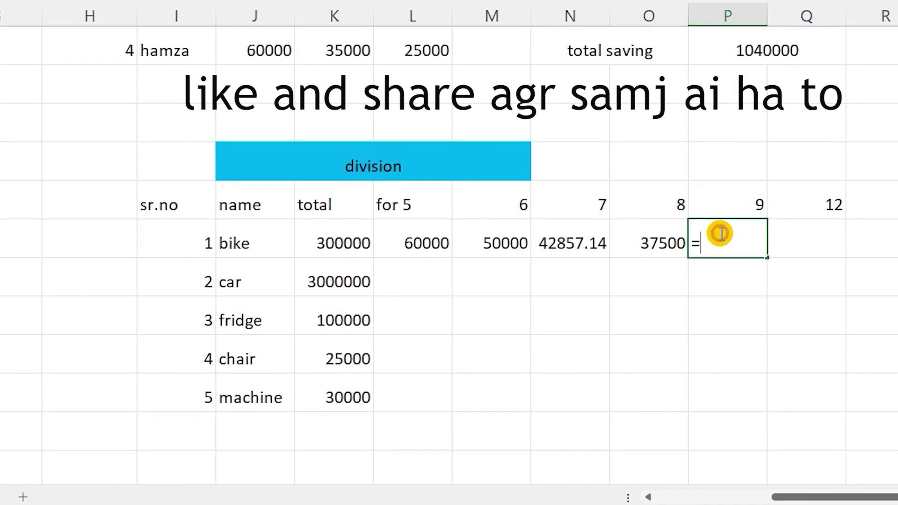
pyautogui.click(331, 235)
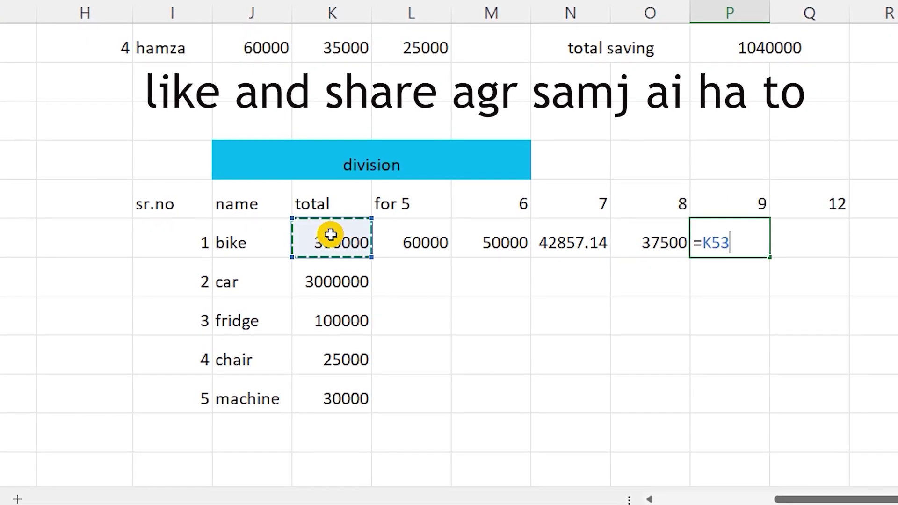
pyautogui.write('/')
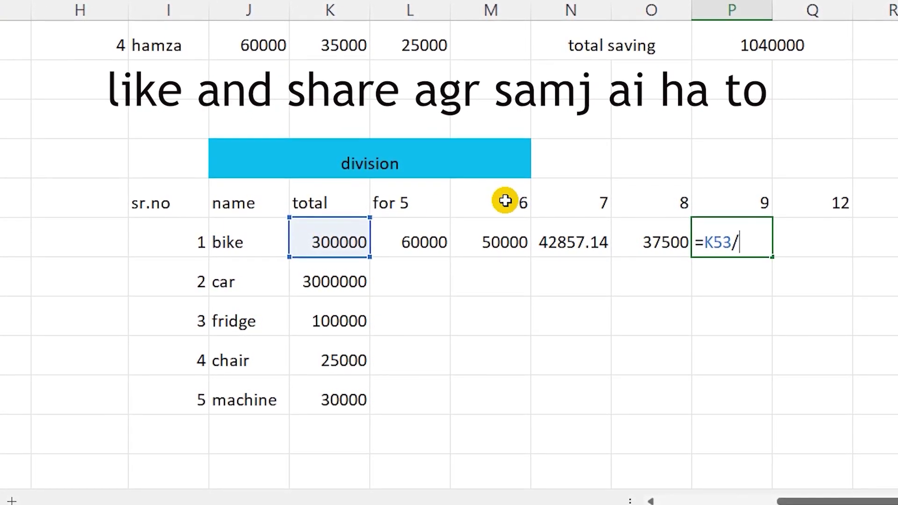
pyautogui.write('9')
pyautogui.press('Return')
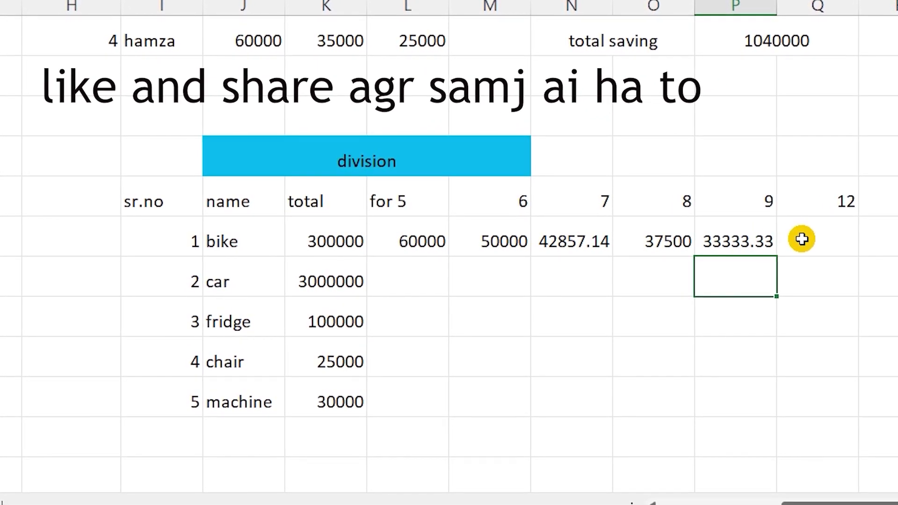
# Enter =K53/12 for bike under the 12 header, clearing a mistaken reference first.
pyautogui.write('=')
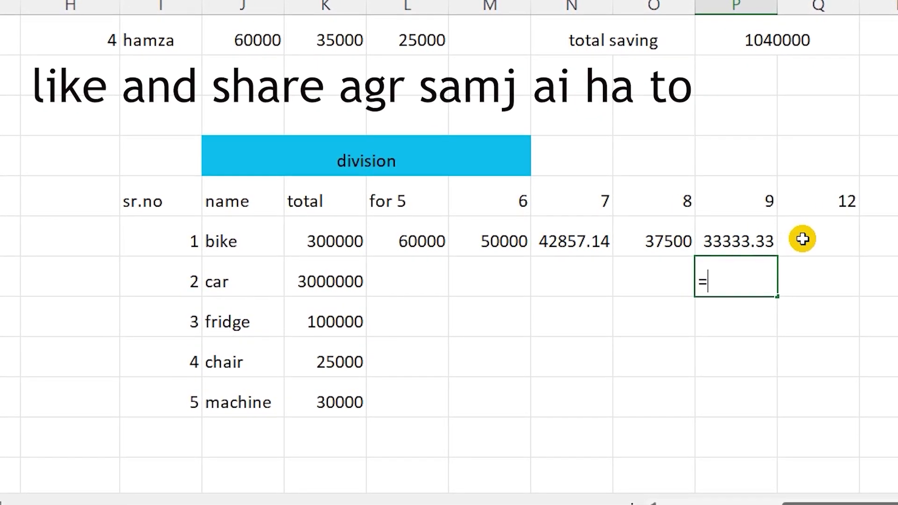
pyautogui.click(802, 239)
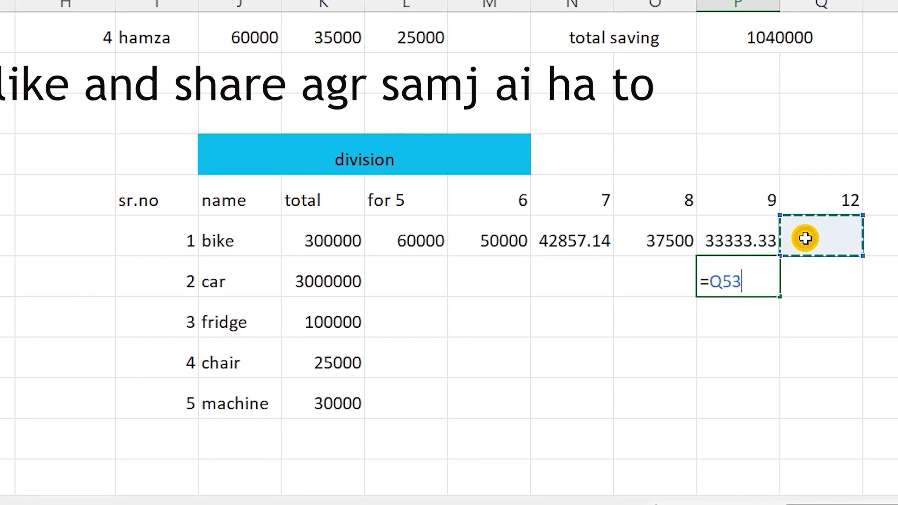
pyautogui.click(807, 280)
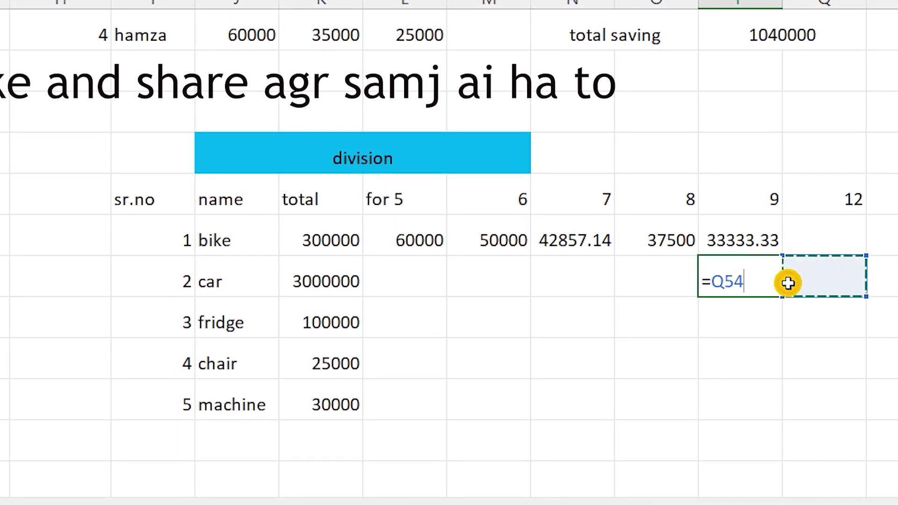
pyautogui.press('BackSpace')
pyautogui.press('BackSpace')
pyautogui.press('BackSpace')
pyautogui.press('BackSpace')
pyautogui.click(820, 232)
pyautogui.write('=')
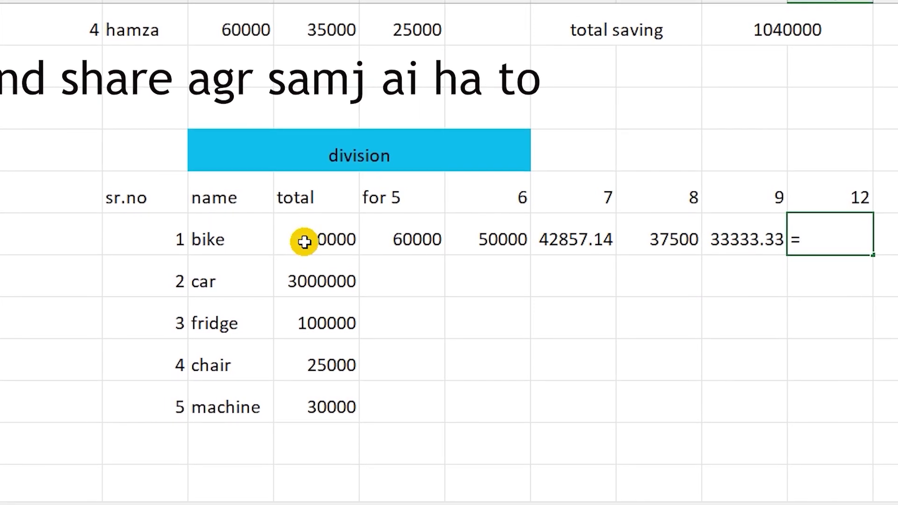
pyautogui.click(307, 239)
pyautogui.write('/')
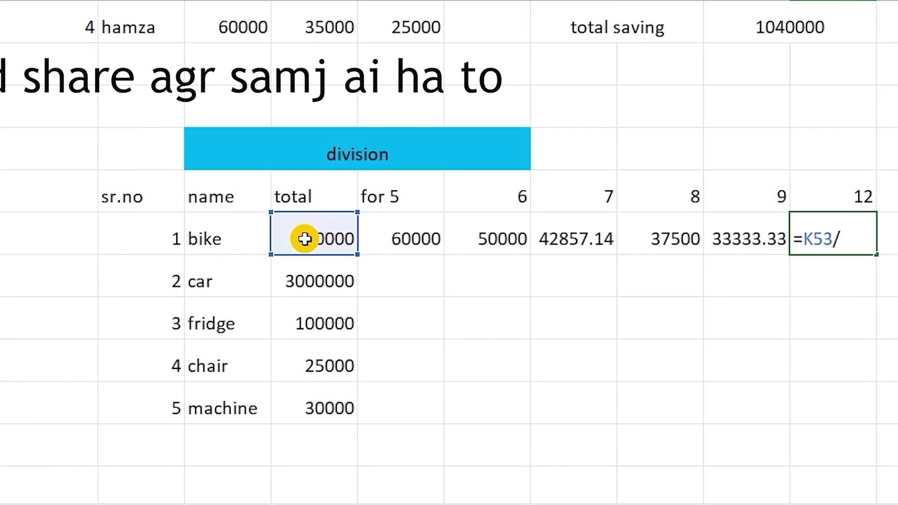
pyautogui.write('12')
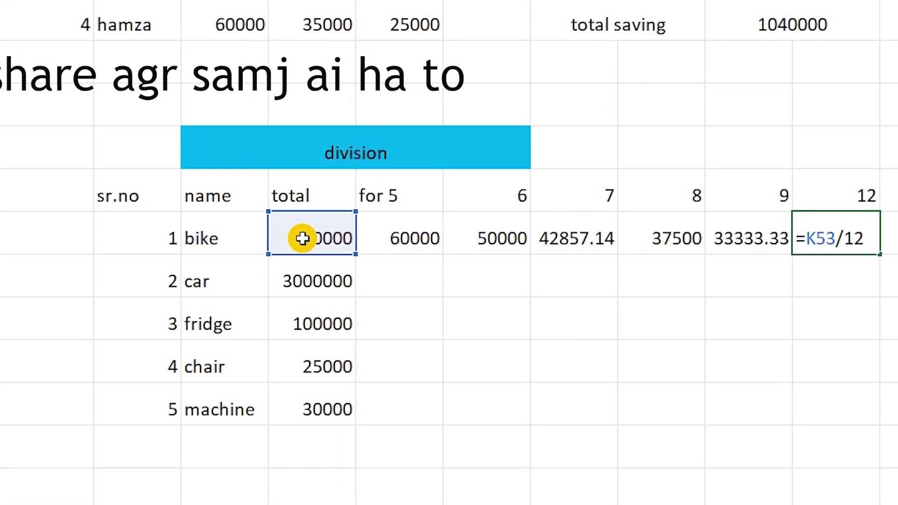
pyautogui.press('Return')
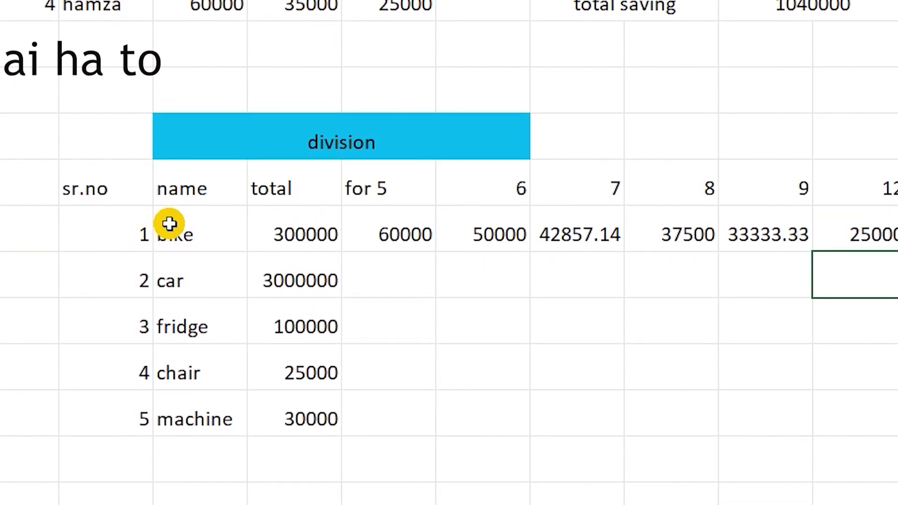
# Fill the item names bike to machine blue and copy the for 5 formula down to machine.
pyautogui.moveTo(170, 225); pyautogui.dragTo(176, 411)
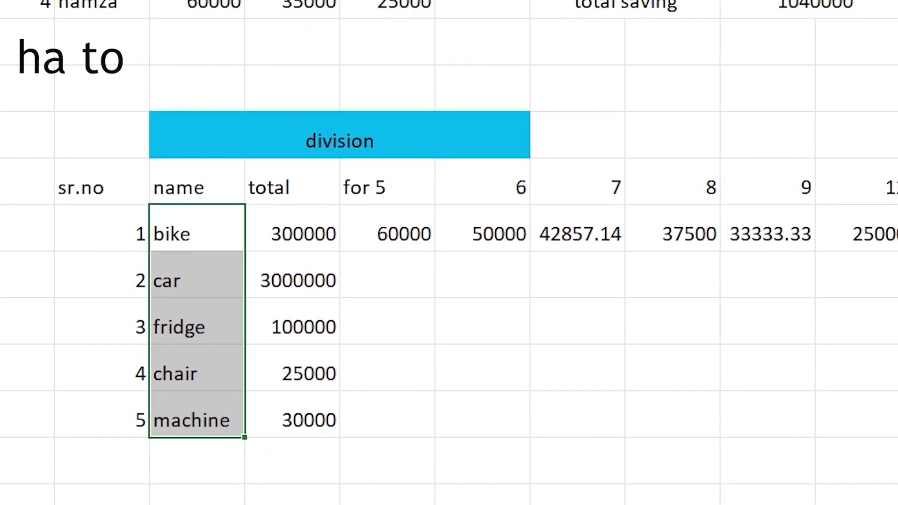
pyautogui.click(33, 0)
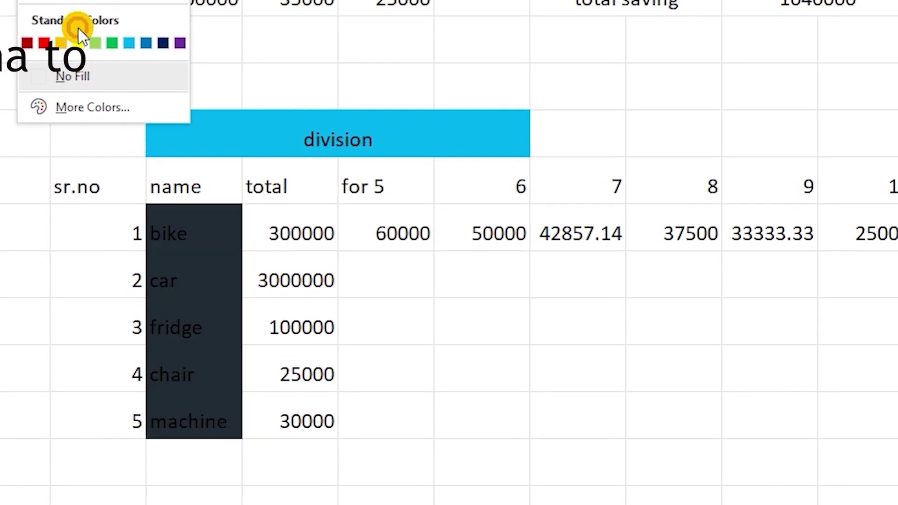
pyautogui.click(143, 42)
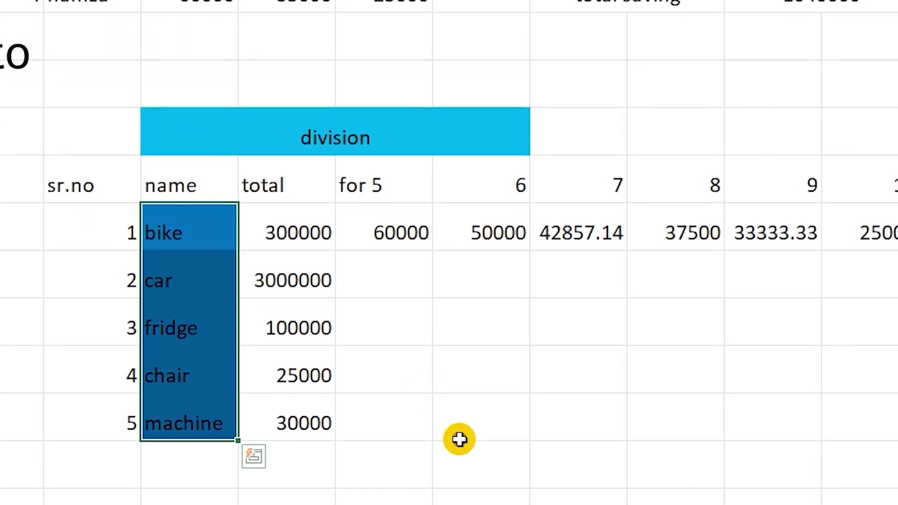
pyautogui.click(400, 240)
pyautogui.moveTo(430, 253); pyautogui.dragTo(423, 449)
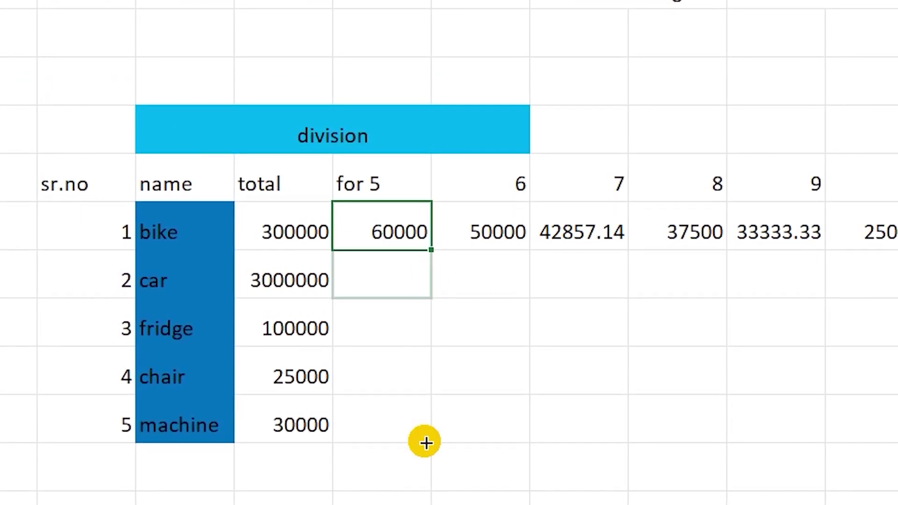
# Copy the divide-by-6, 7, 8, 9 and 12 formulas down to the machine row.
pyautogui.click(501, 225)
pyautogui.moveTo(532, 249); pyautogui.dragTo(530, 430)
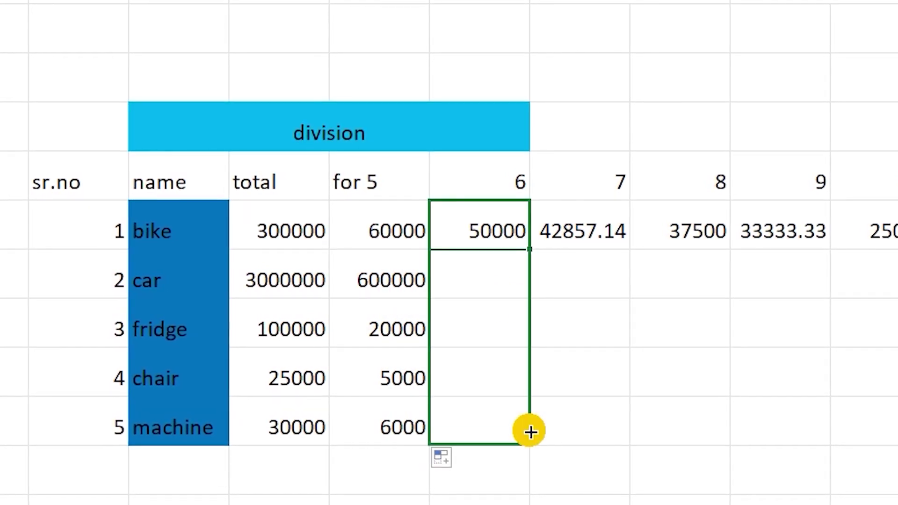
pyautogui.click(595, 235)
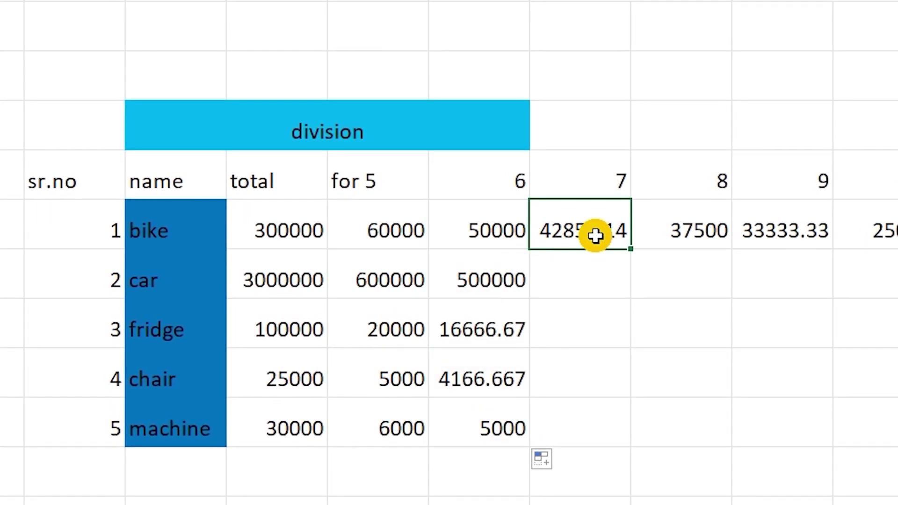
pyautogui.moveTo(633, 250); pyautogui.dragTo(632, 440)
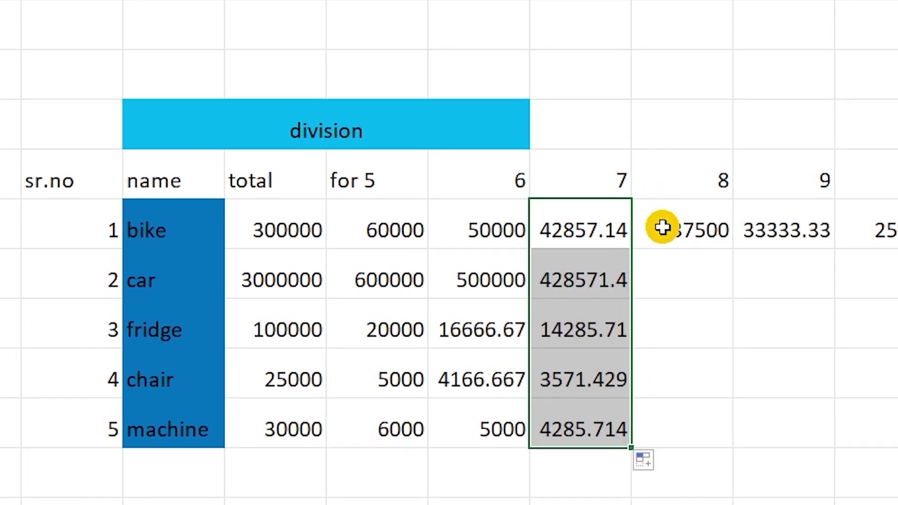
pyautogui.click(684, 234)
pyautogui.moveTo(657, 263); pyautogui.dragTo(656, 377)
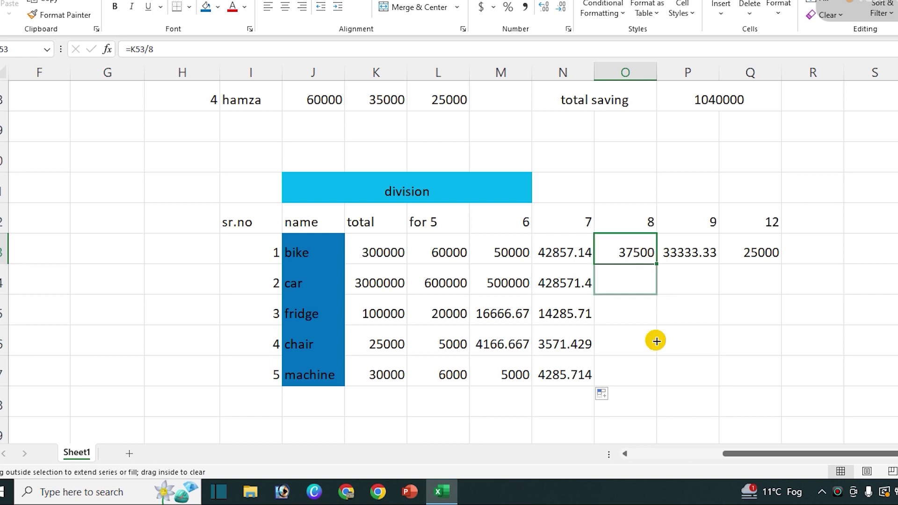
pyautogui.click(706, 252)
pyautogui.moveTo(721, 263); pyautogui.dragTo(712, 378)
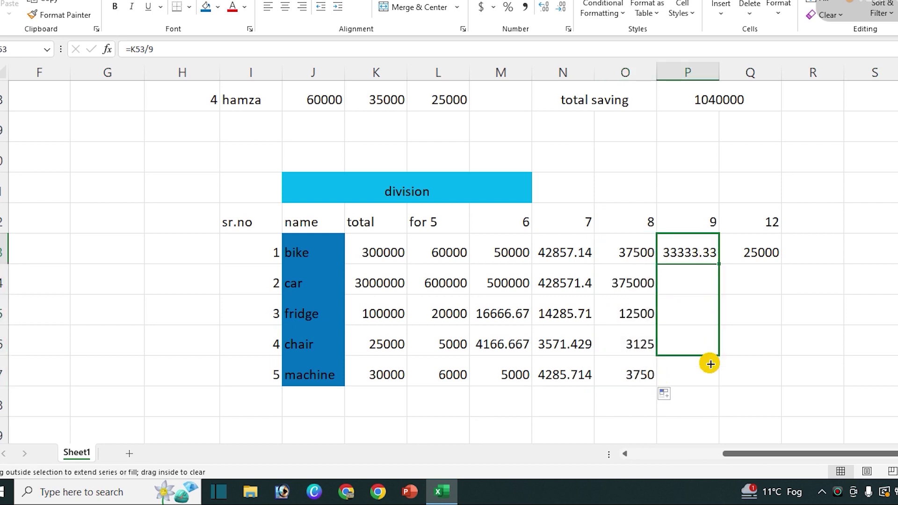
pyautogui.click(764, 254)
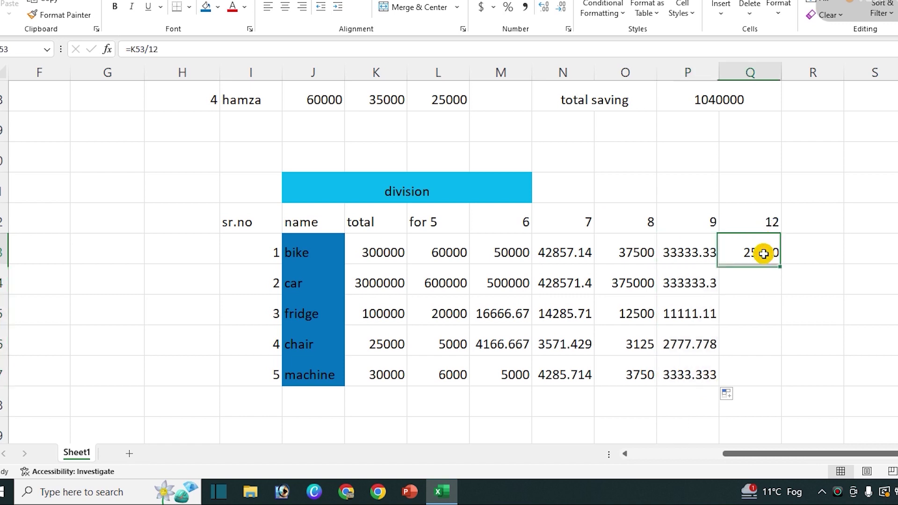
pyautogui.moveTo(780, 266); pyautogui.dragTo(778, 378)
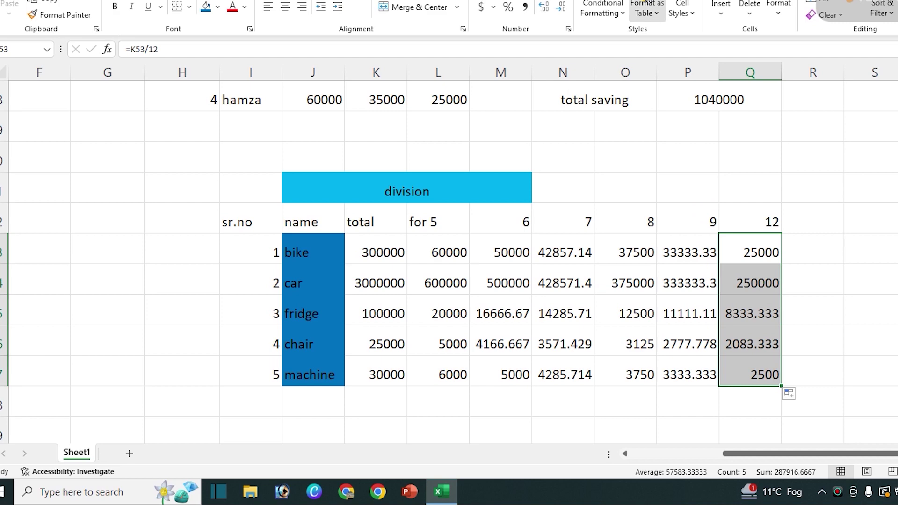
pyautogui.click(648, 6)
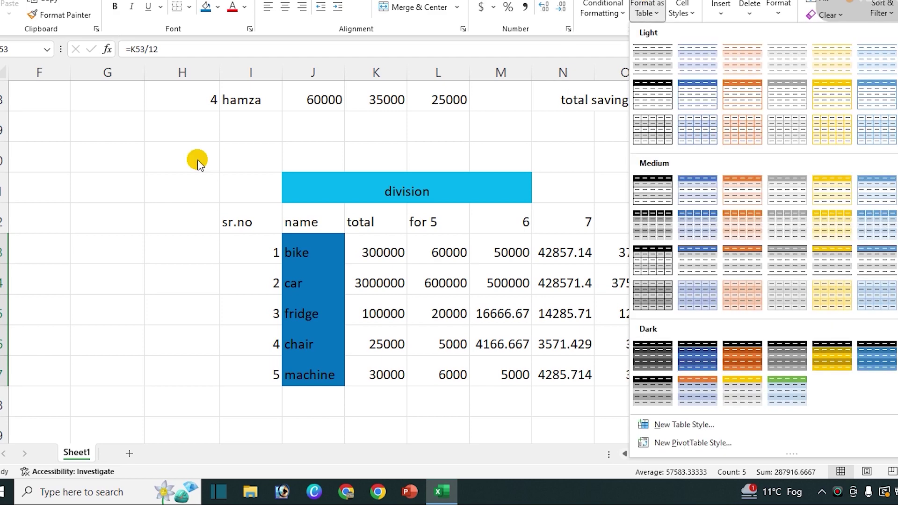
# Centre the serial numbers 1 to 5 in cells I53:I57.
pyautogui.press('Escape')
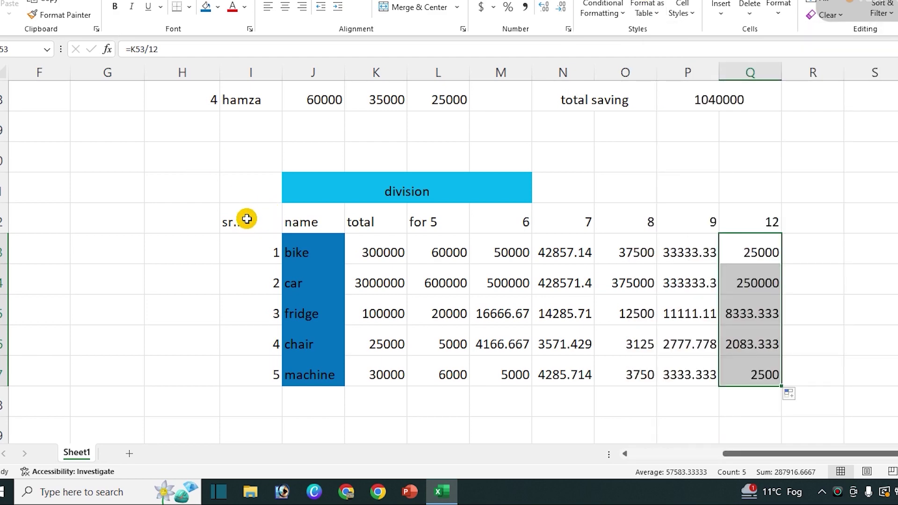
pyautogui.click(247, 219)
pyautogui.moveTo(247, 243); pyautogui.dragTo(262, 387)
pyautogui.click(133, 297)
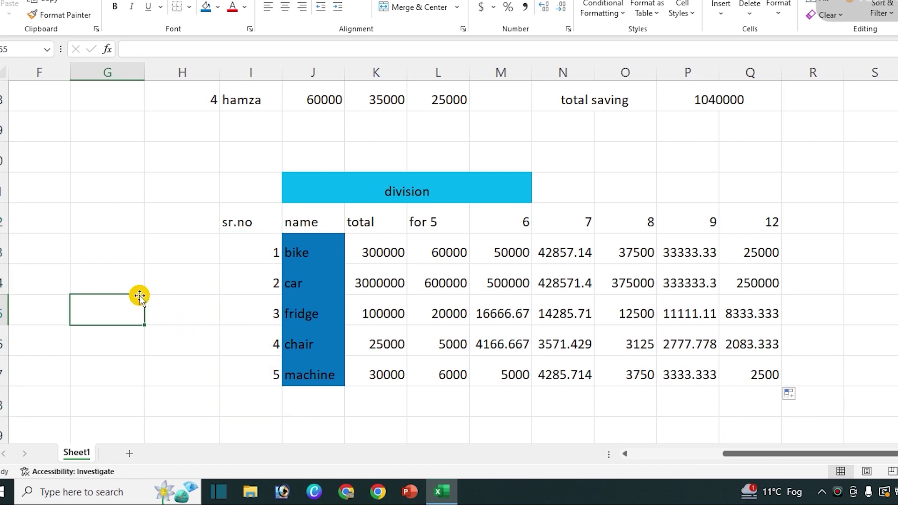
pyautogui.click(235, 257)
pyautogui.hotkey('shift', 'Down')
pyautogui.hotkey('shift', 'Down')
pyautogui.hotkey('shift', 'Down')
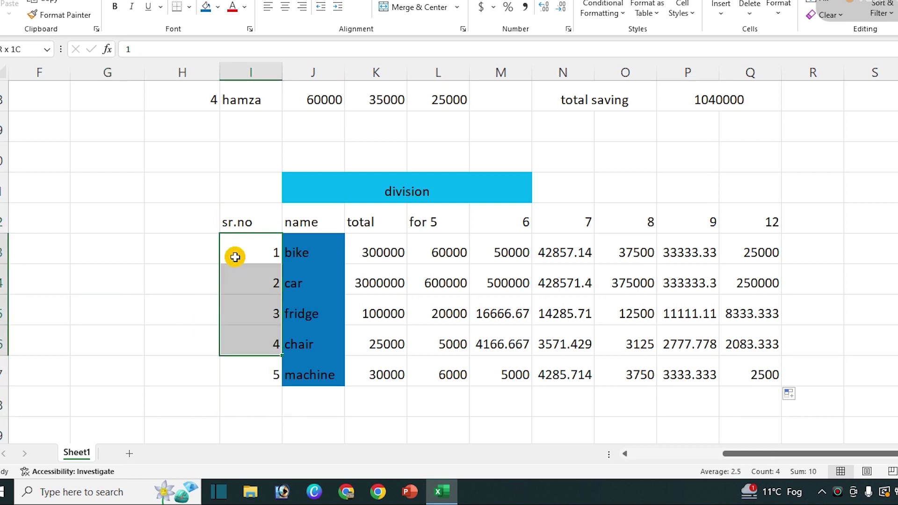
pyautogui.hotkey('shift', 'Down')
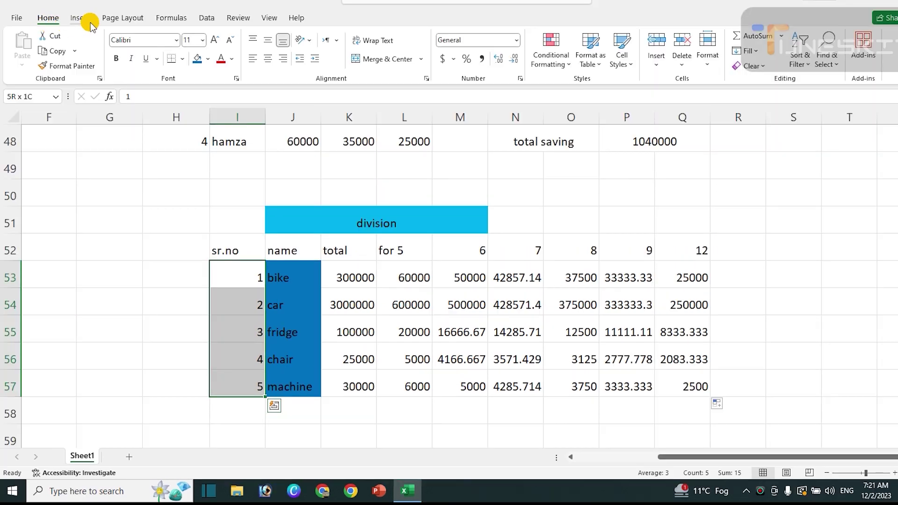
pyautogui.click(266, 42)
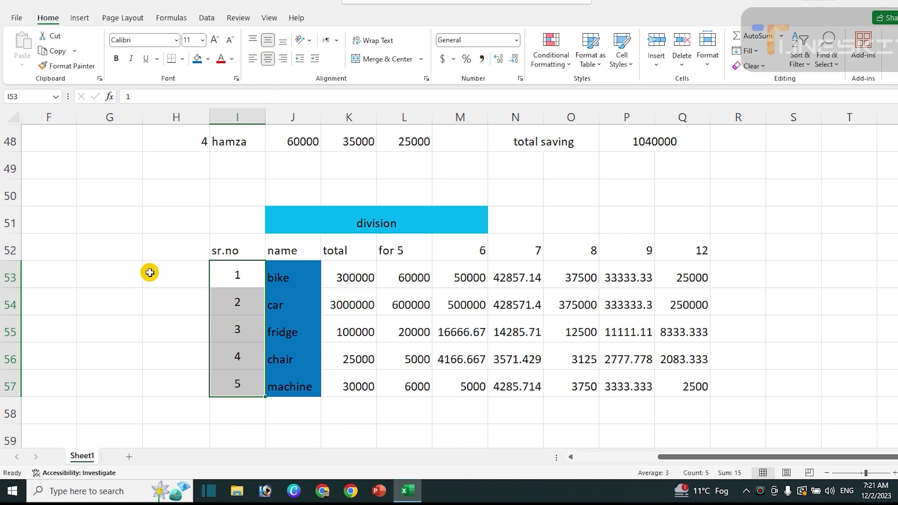
# Select the whole division table, from the sr.no heading across and down.
pyautogui.click(236, 242)
pyautogui.hotkey('shift', 'Right')
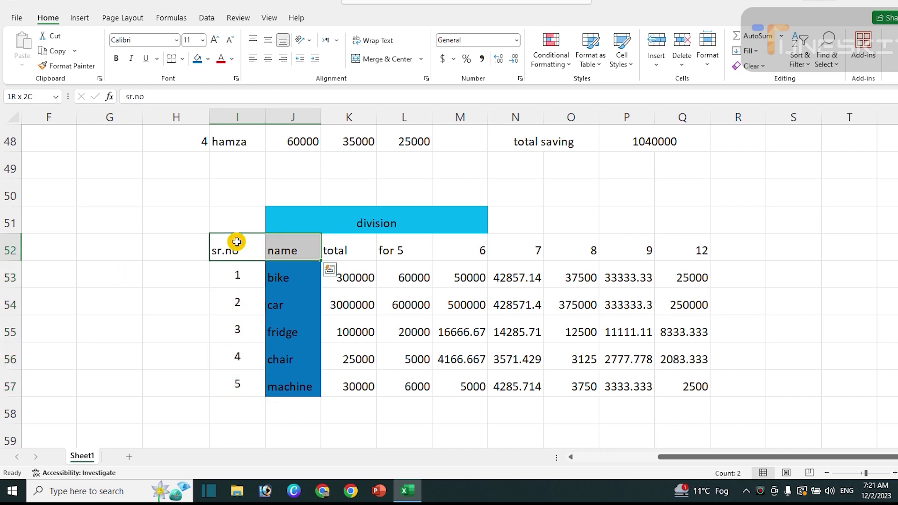
pyautogui.hotkey('shift', 'Right')
pyautogui.hotkey('shift', 'Right')
pyautogui.hotkey('shift', 'Right')
pyautogui.hotkey('shift', 'Left')
pyautogui.hotkey('shift', 'Left')
pyautogui.hotkey('shift', 'Down')
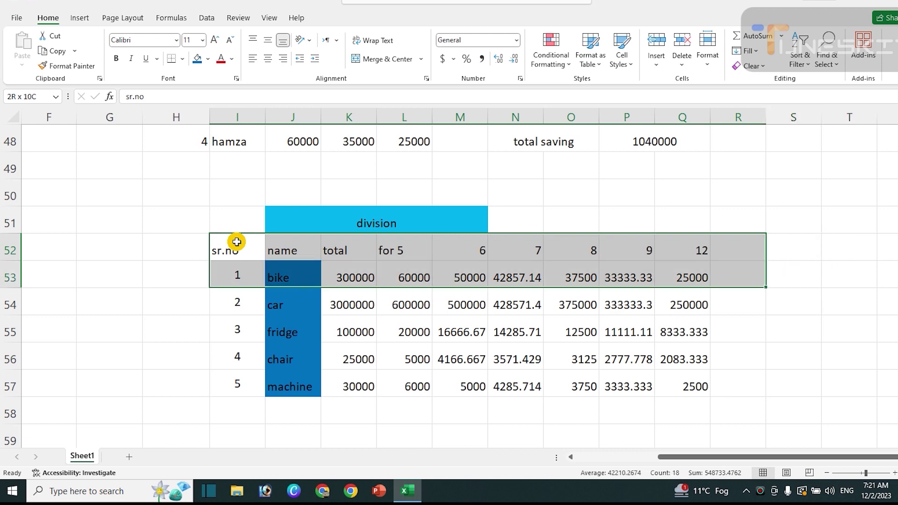
pyautogui.hotkey('shift', 'Left')
pyautogui.hotkey('shift', 'Down')
pyautogui.hotkey('shift', 'Down')
pyautogui.hotkey('shift', 'Down')
pyautogui.hotkey('shift', 'Down')
pyautogui.hotkey('shift', 'Down')
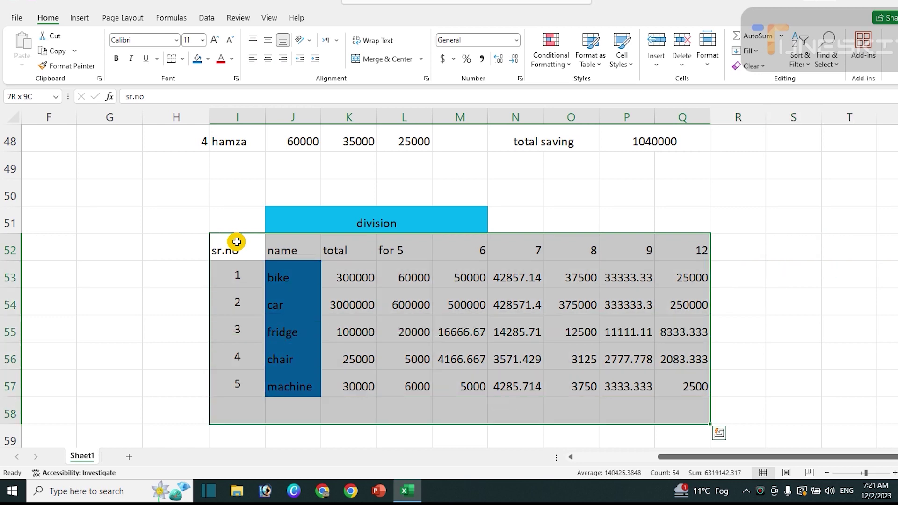
# Format I52:Q58 as a table with headers, using the orange light table style.
pyautogui.click(589, 49)
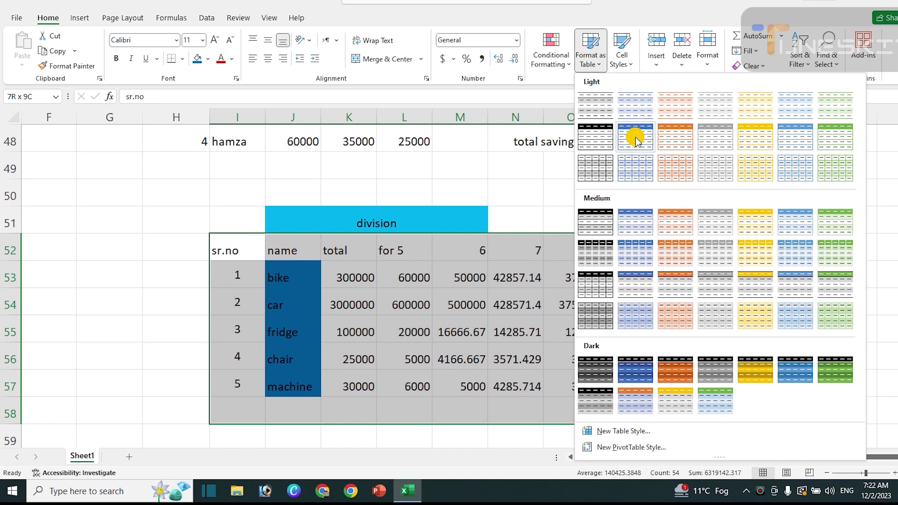
pyautogui.click(687, 141)
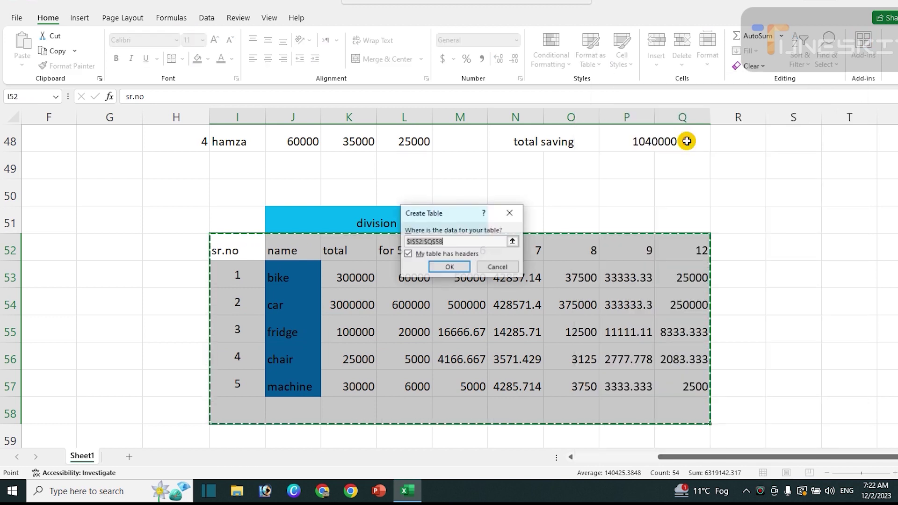
pyautogui.click(456, 265)
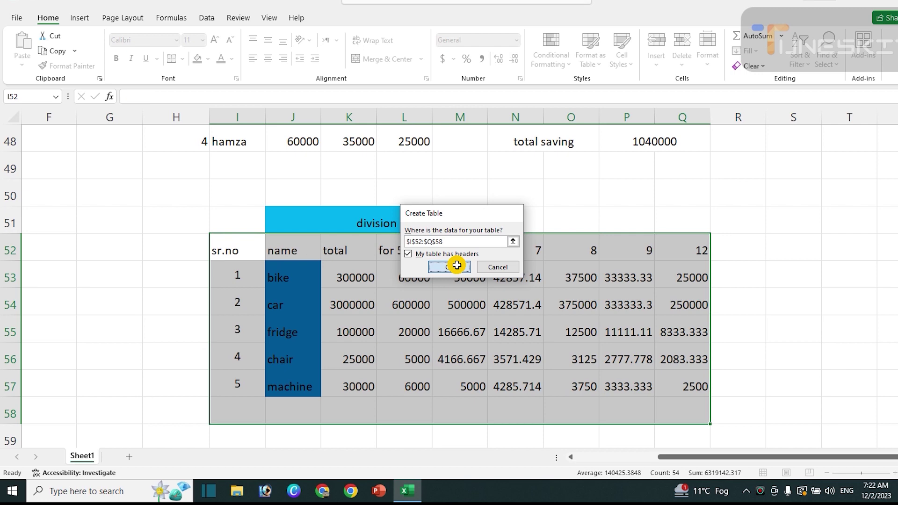
pyautogui.click(79, 300)
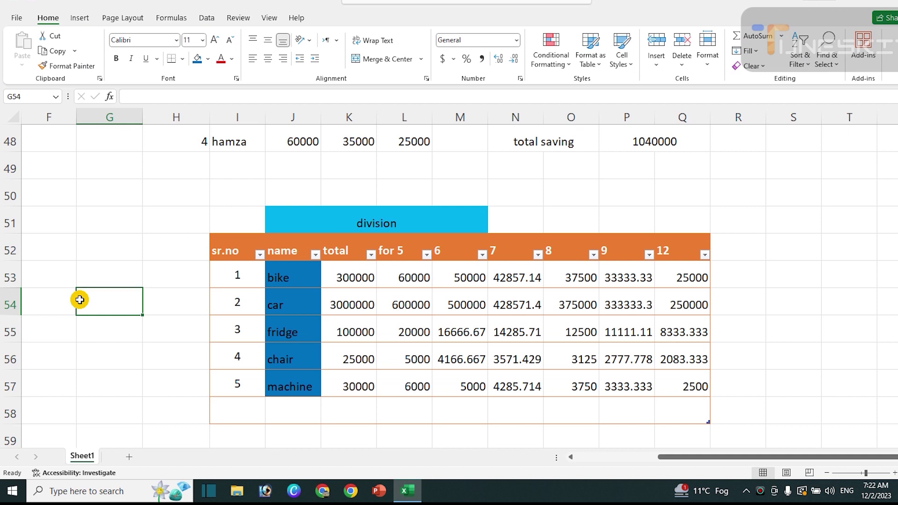
pyautogui.click(191, 186)
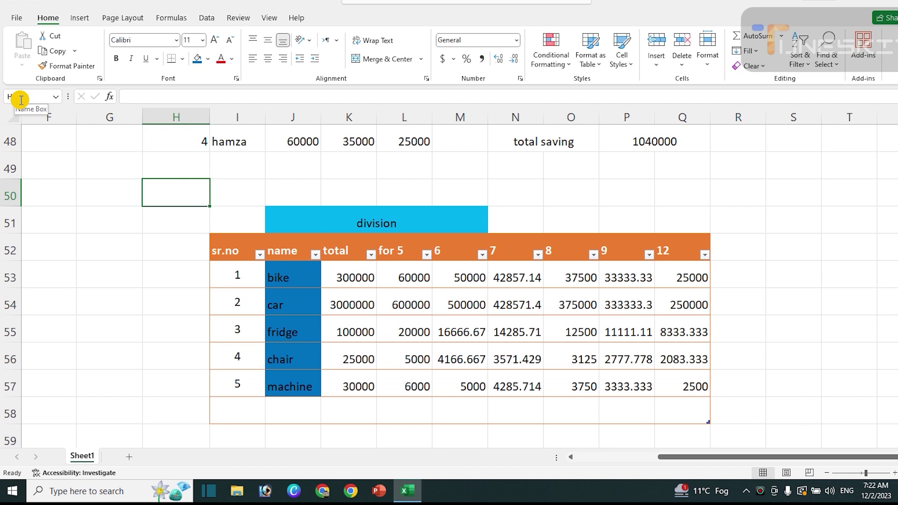
# AutoFit column J to its contents, then open the print preview with Ctrl+P.
pyautogui.click(81, 150)
pyautogui.click(181, 175)
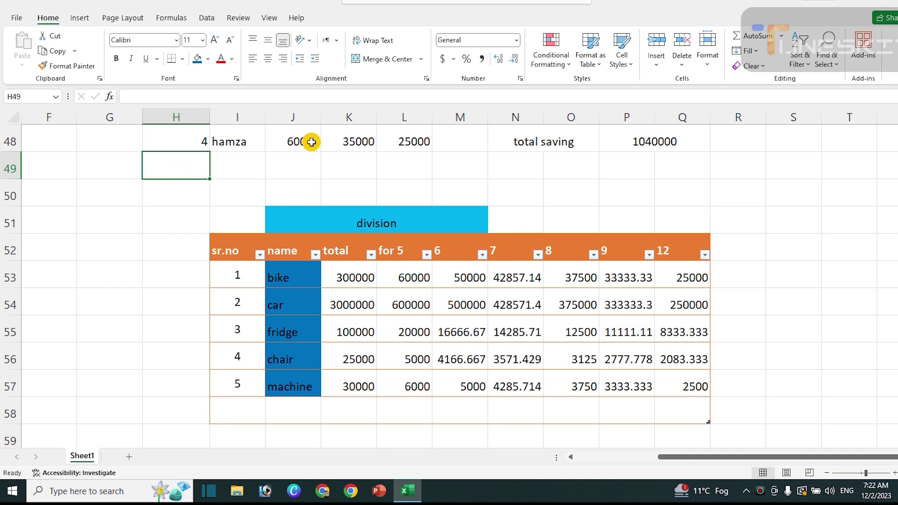
pyautogui.moveTo(320, 117); pyautogui.dragTo(384, 126)
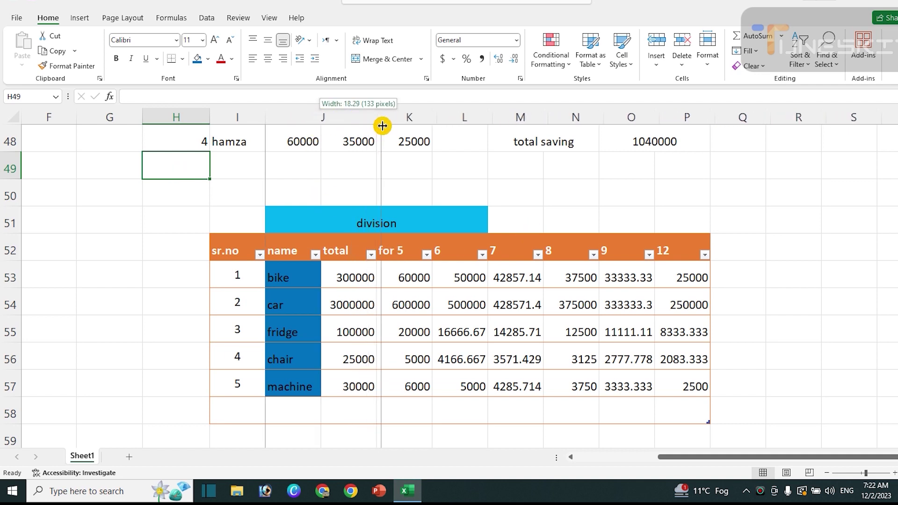
pyautogui.click(358, 113)
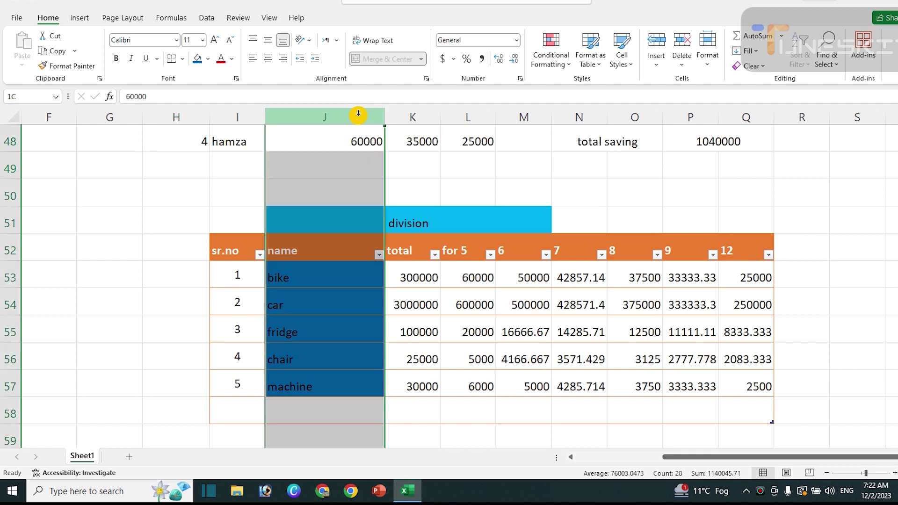
pyautogui.doubleClick(383, 118)
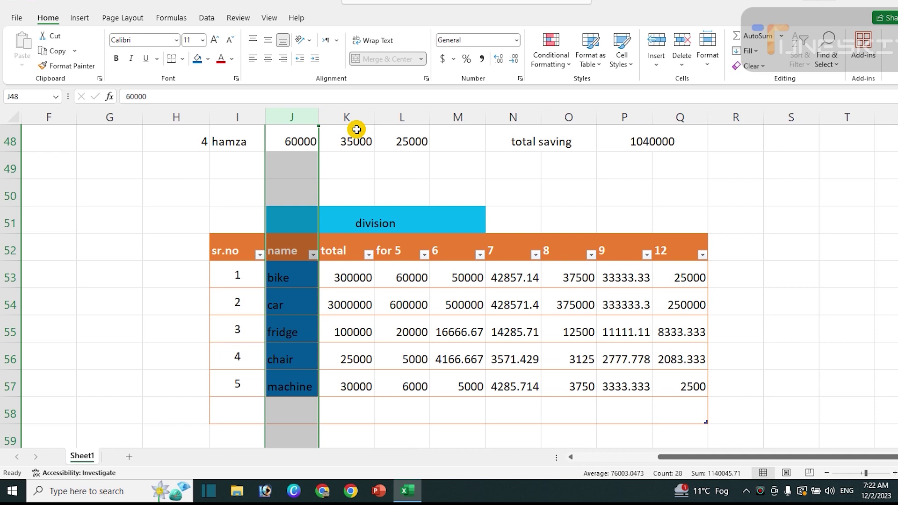
pyautogui.hotkey('ctrl', 'p')
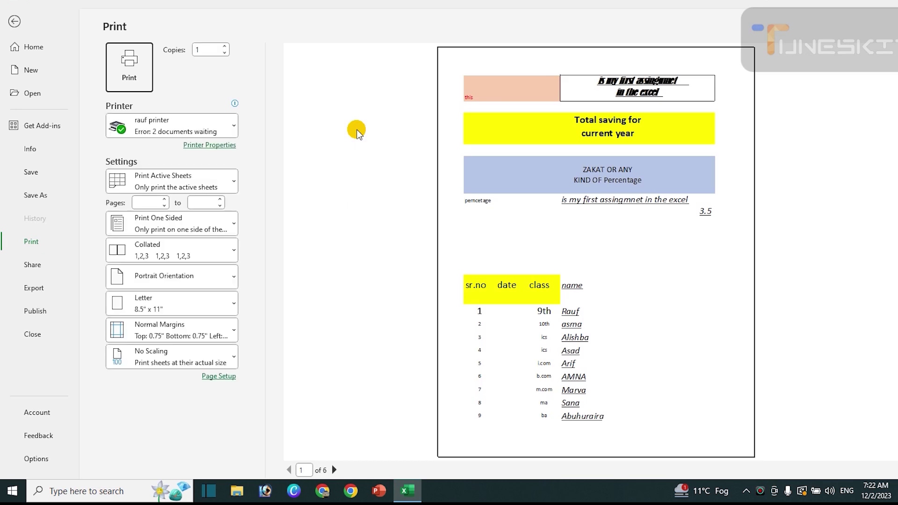
# Page through the preview to page 4 with the division table, then return to the worksheet.
pyautogui.click(334, 472)
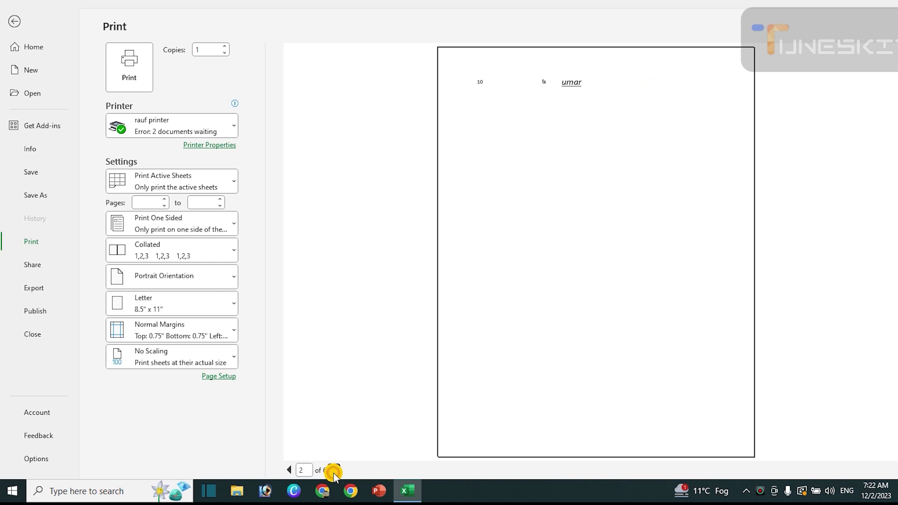
pyautogui.click(333, 473)
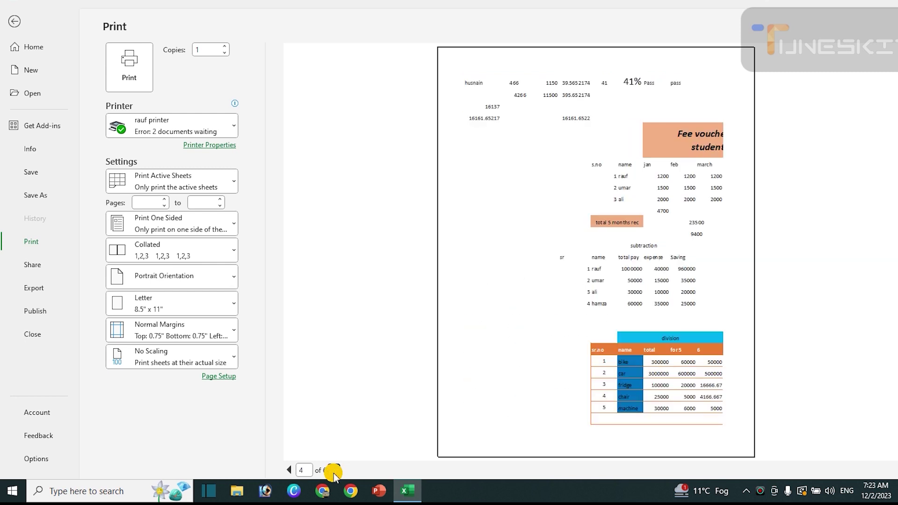
pyautogui.click(333, 473)
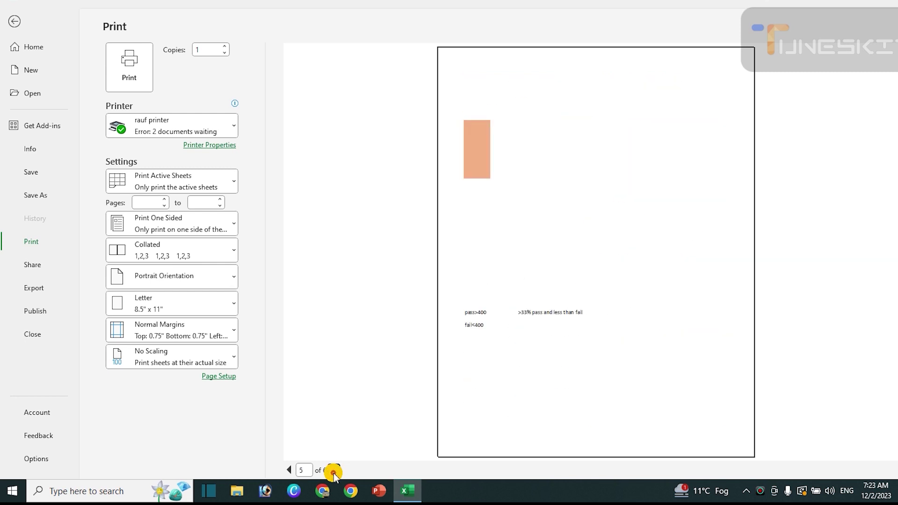
pyautogui.click(288, 473)
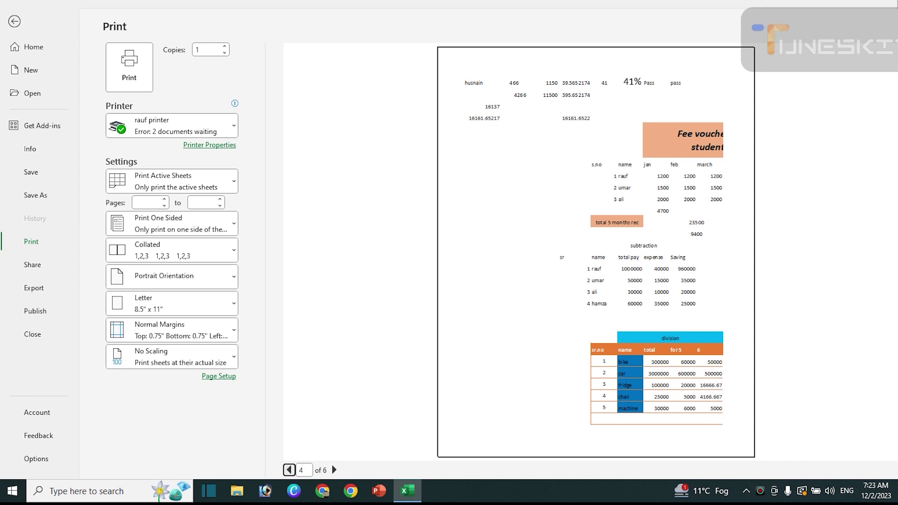
pyautogui.click(14, 21)
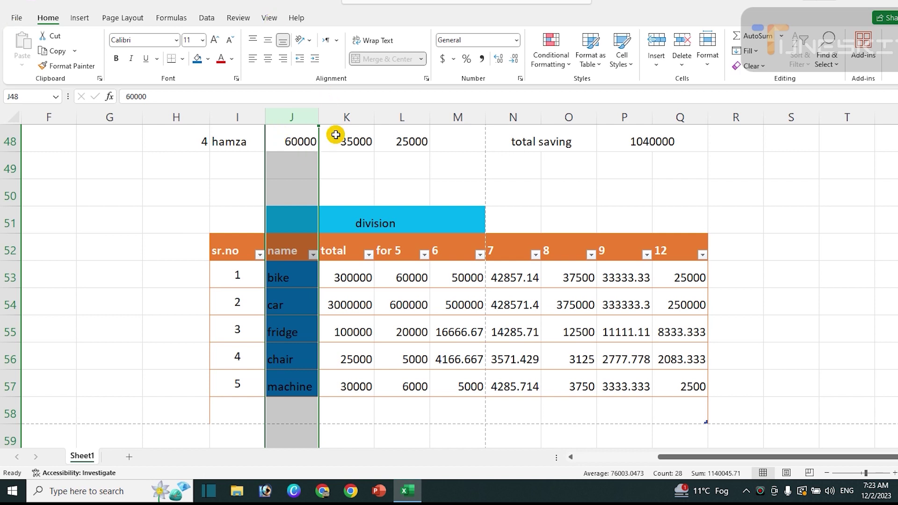
pyautogui.rightClick(346, 117)
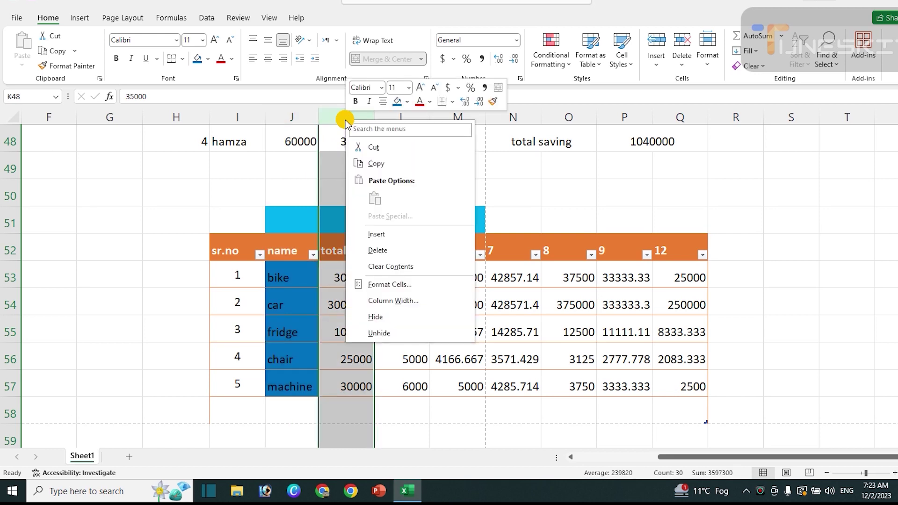
pyautogui.click(378, 234)
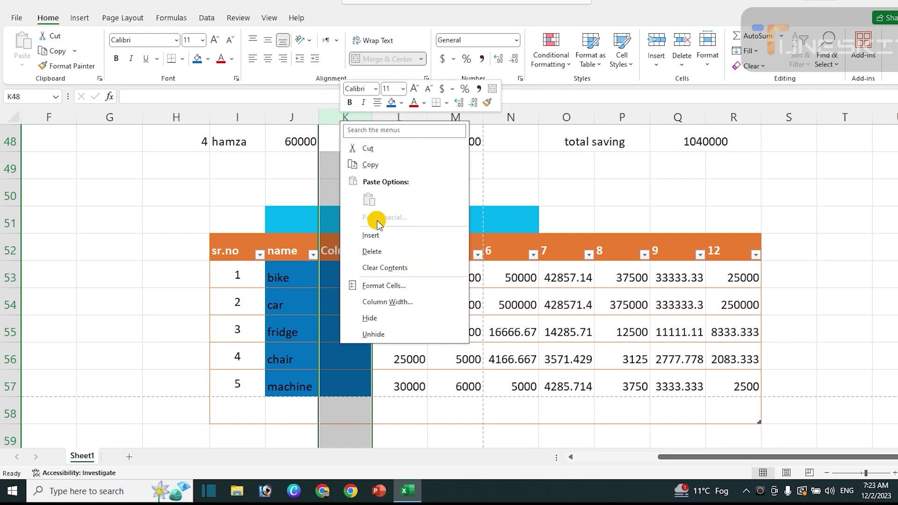
pyautogui.click(378, 249)
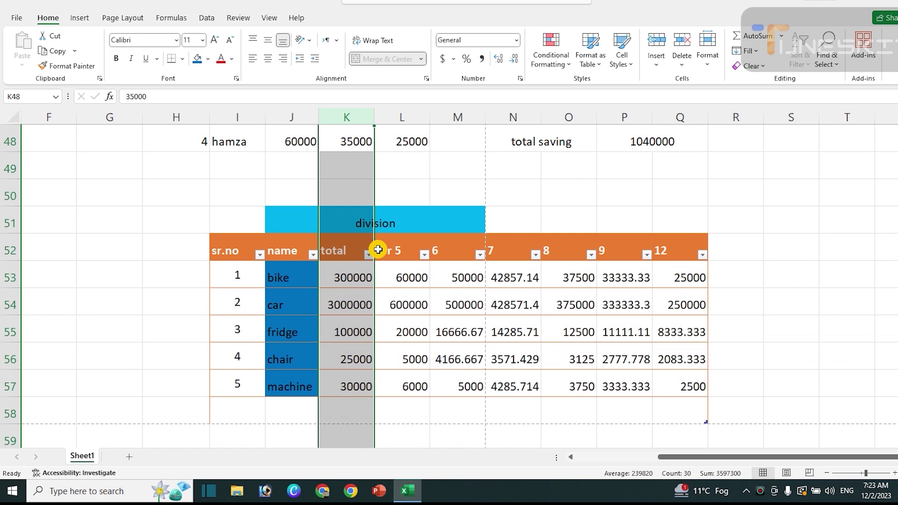
pyautogui.moveTo(521, 195); pyautogui.dragTo(611, 197)
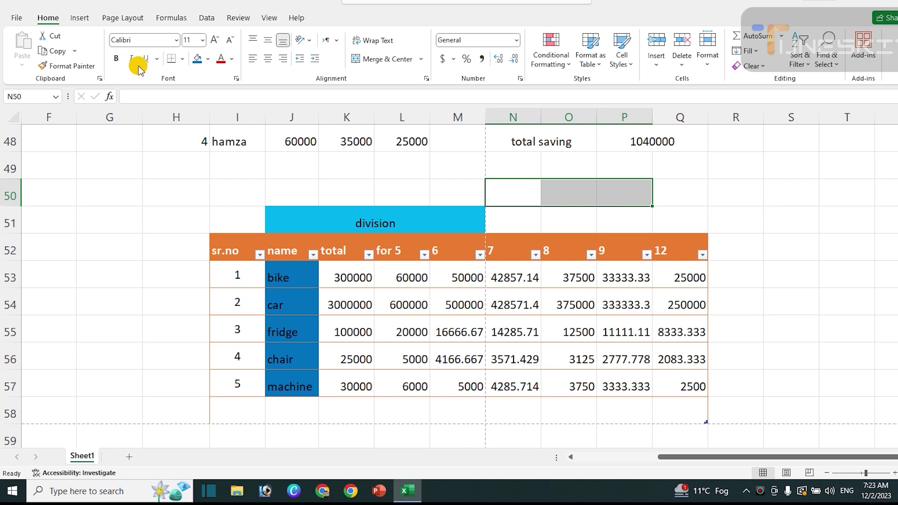
# Angle the text 'bike' in cell J53 clockwise.
pyautogui.doubleClick(298, 277)
pyautogui.moveTo(295, 278); pyautogui.dragTo(255, 277)
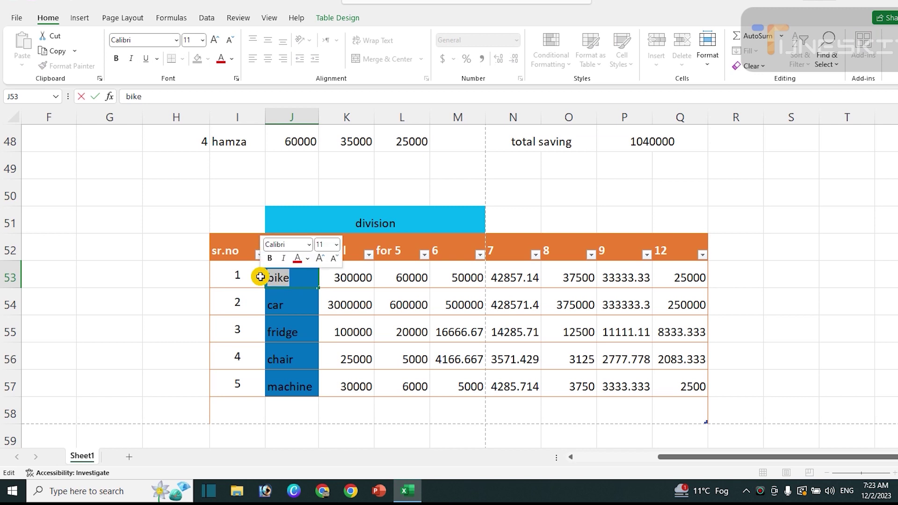
pyautogui.click(260, 277)
pyautogui.click(264, 277)
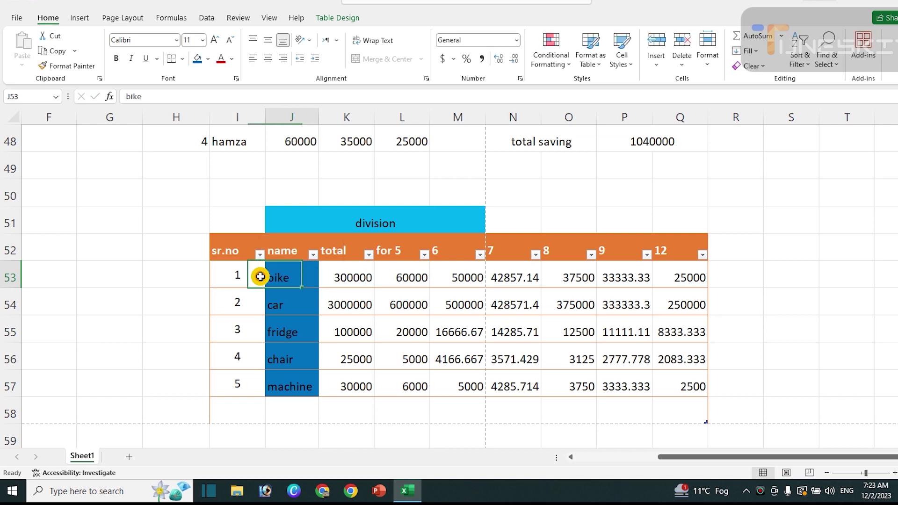
pyautogui.click(304, 40)
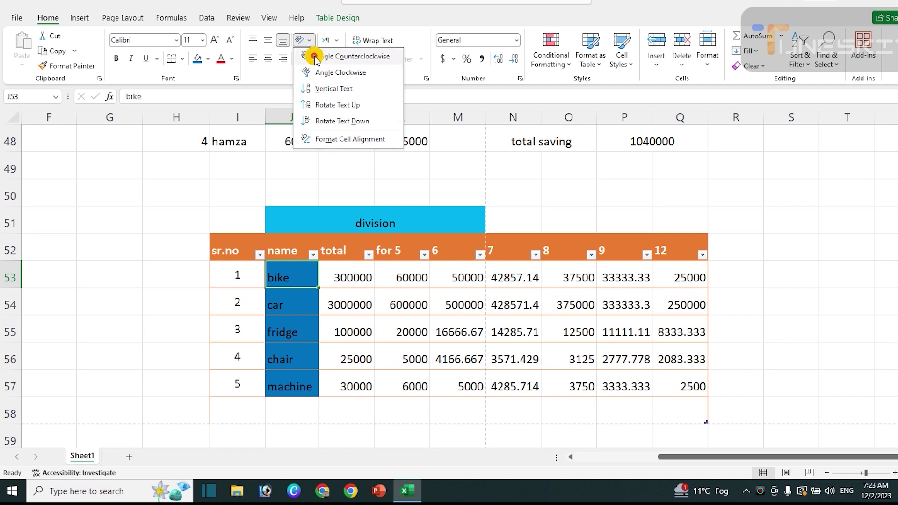
pyautogui.click(346, 72)
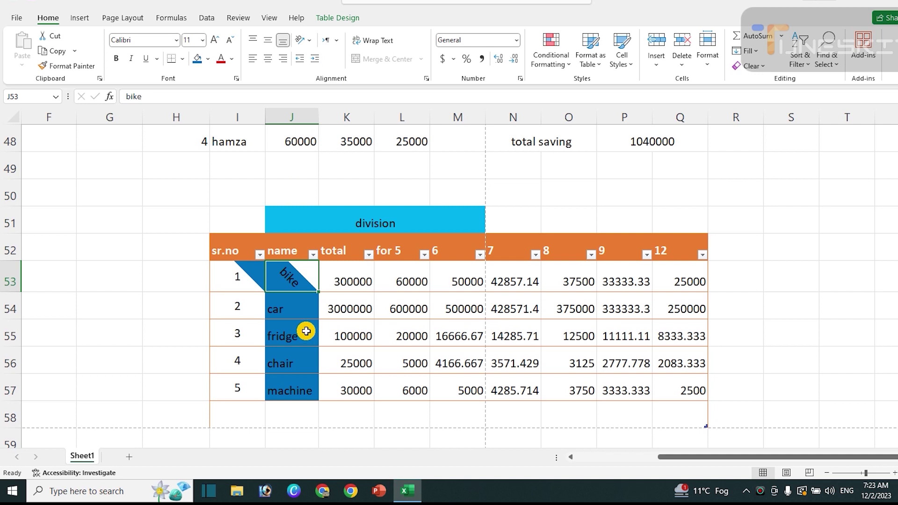
# Rotate 'car' in J54 to read upward, centred horizontally and vertically.
pyautogui.click(287, 309)
pyautogui.click(303, 40)
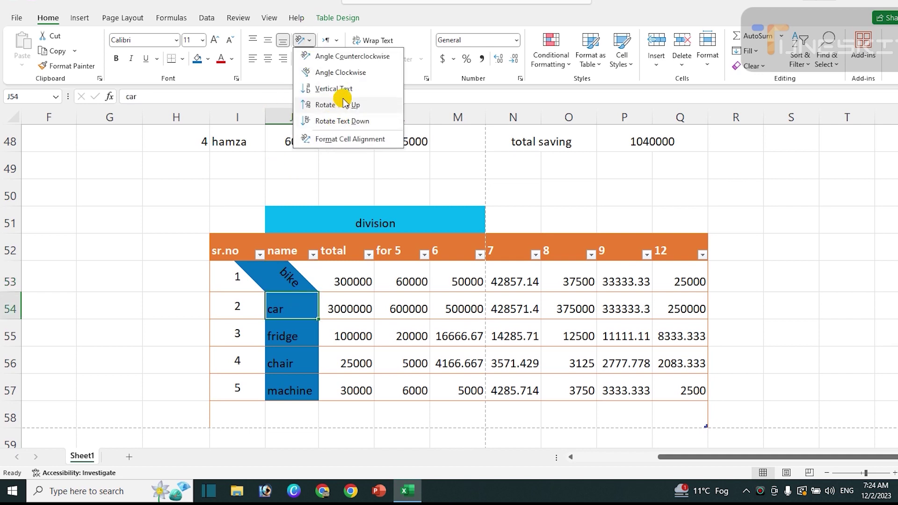
pyautogui.click(339, 105)
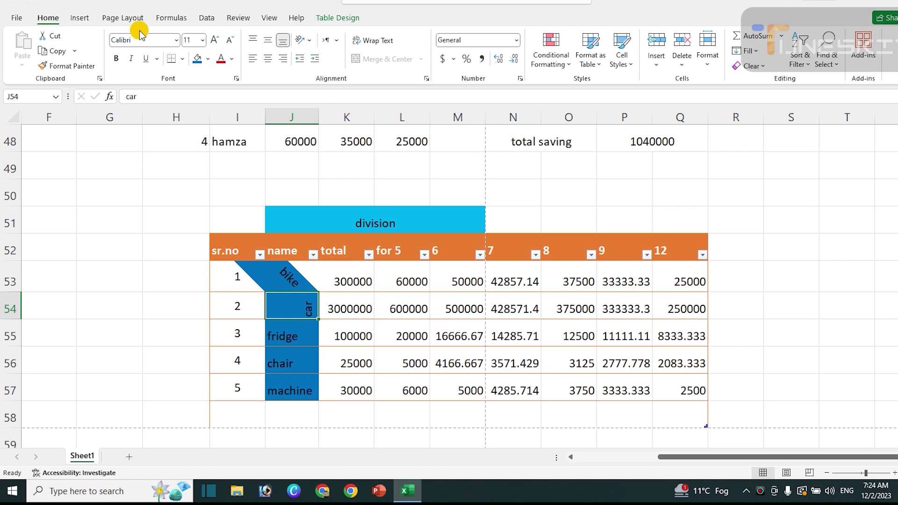
pyautogui.click(267, 58)
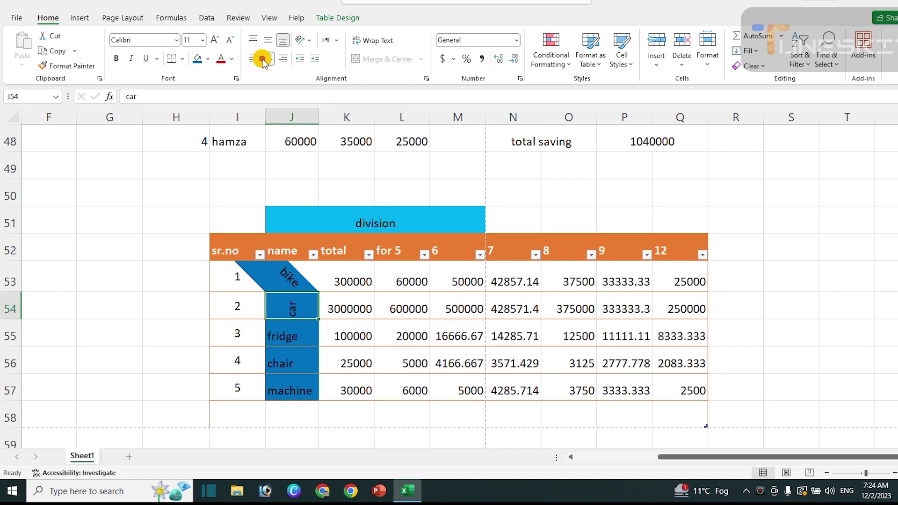
pyautogui.click(265, 41)
# Apply All Borders to the entire table body, selected with Ctrl+A.
pyautogui.hotkey('ctrl', 'a')
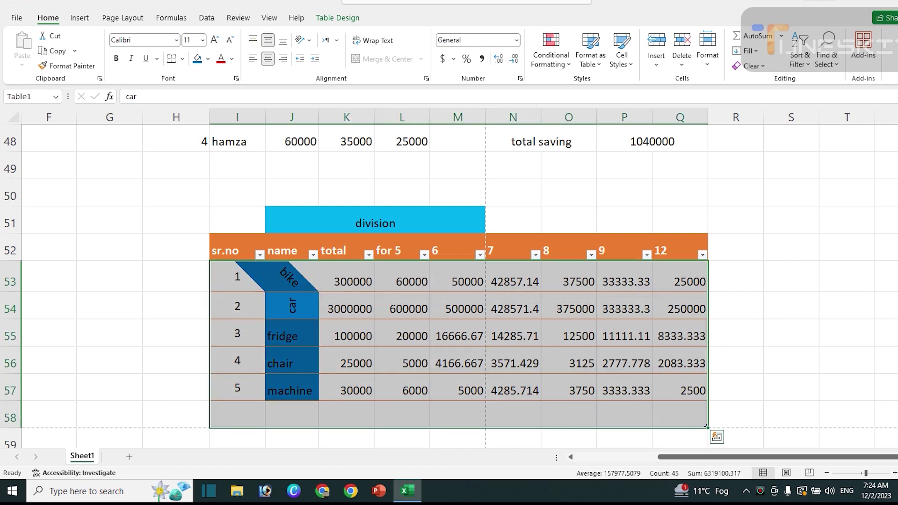
pyautogui.click(182, 58)
pyautogui.click(202, 174)
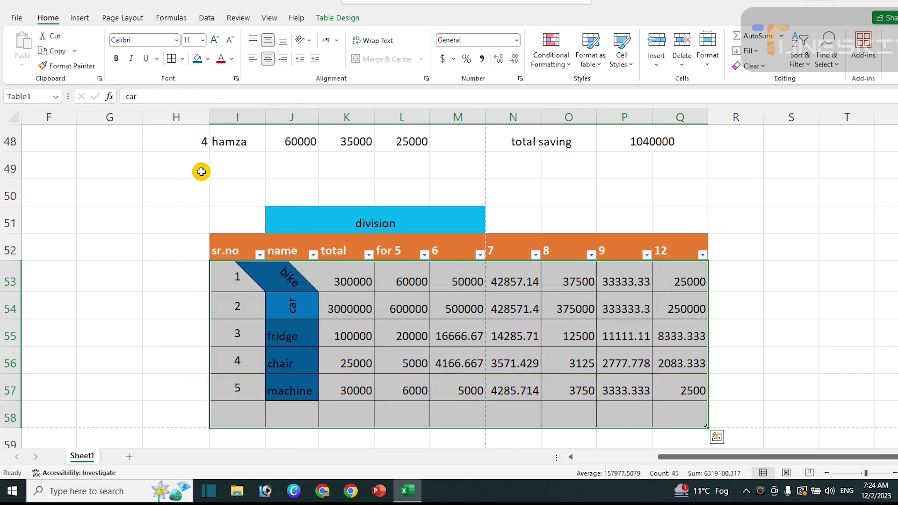